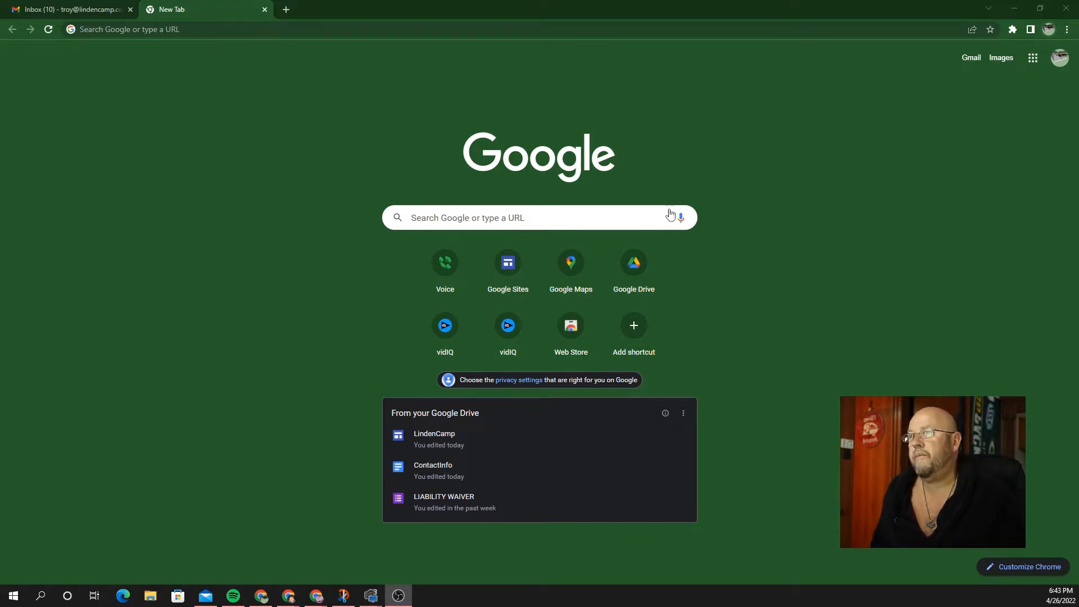
Step: Load Google Maps in the new tab from the address bar
click(605, 28)
text(go)
key(Return)
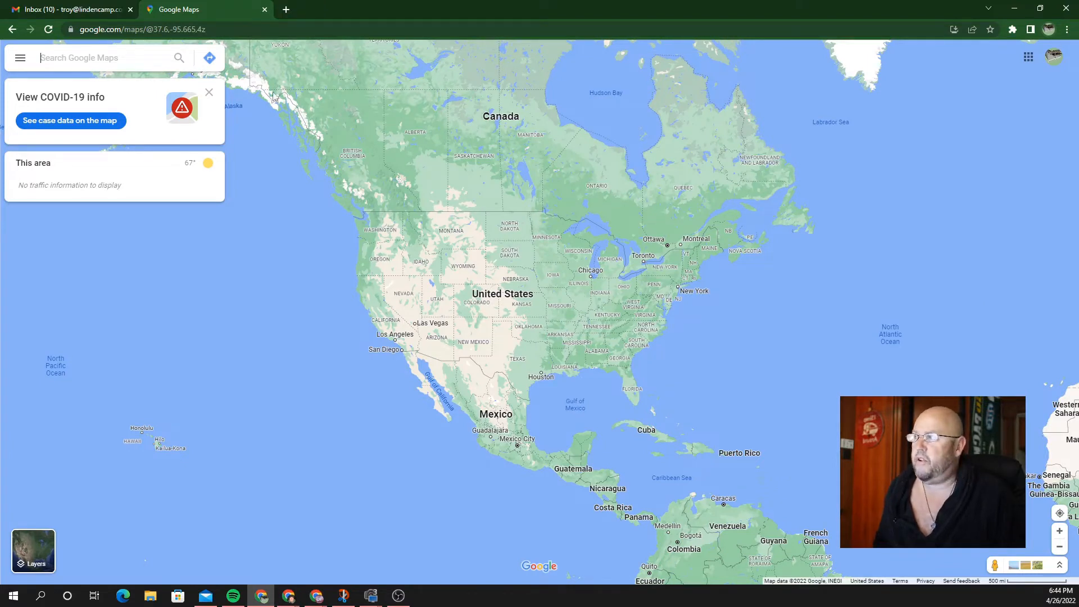
Step: Show the saved Maps list under Your places, which reads 'No maps'
click(22, 61)
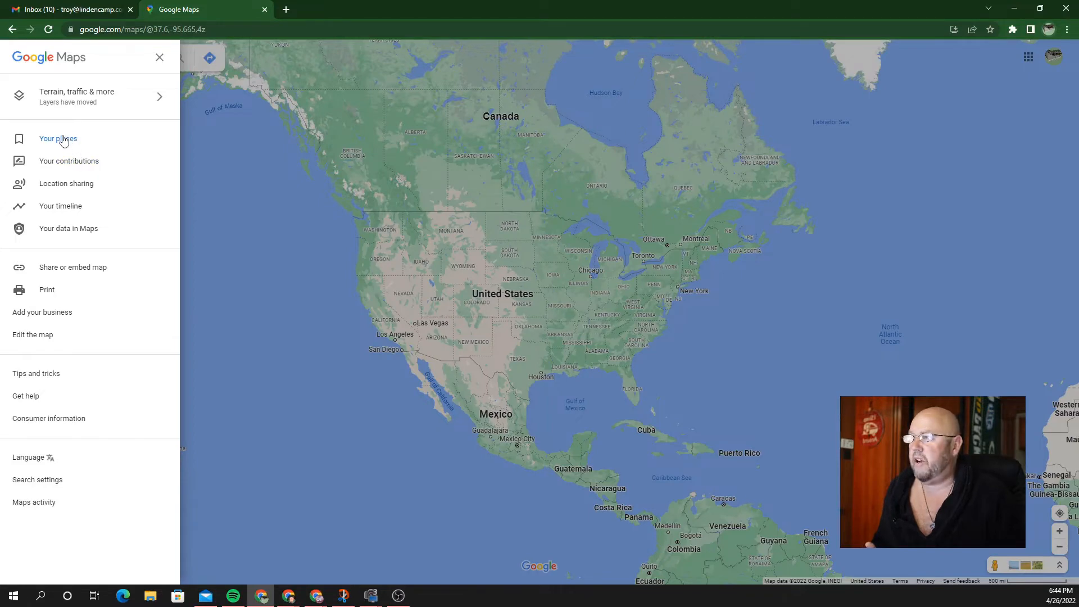
key(Escape)
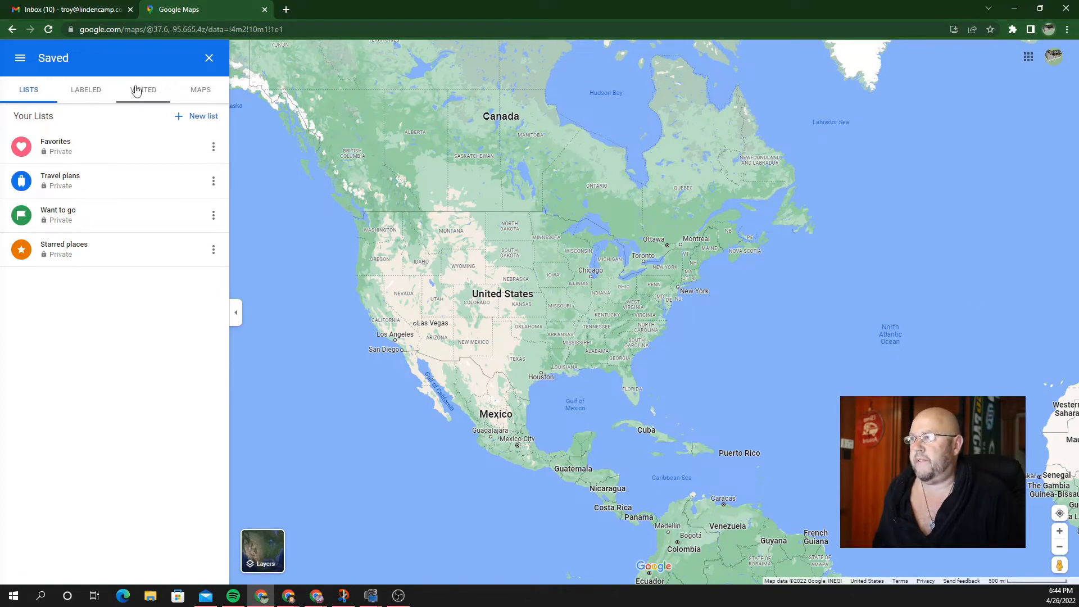
click(203, 96)
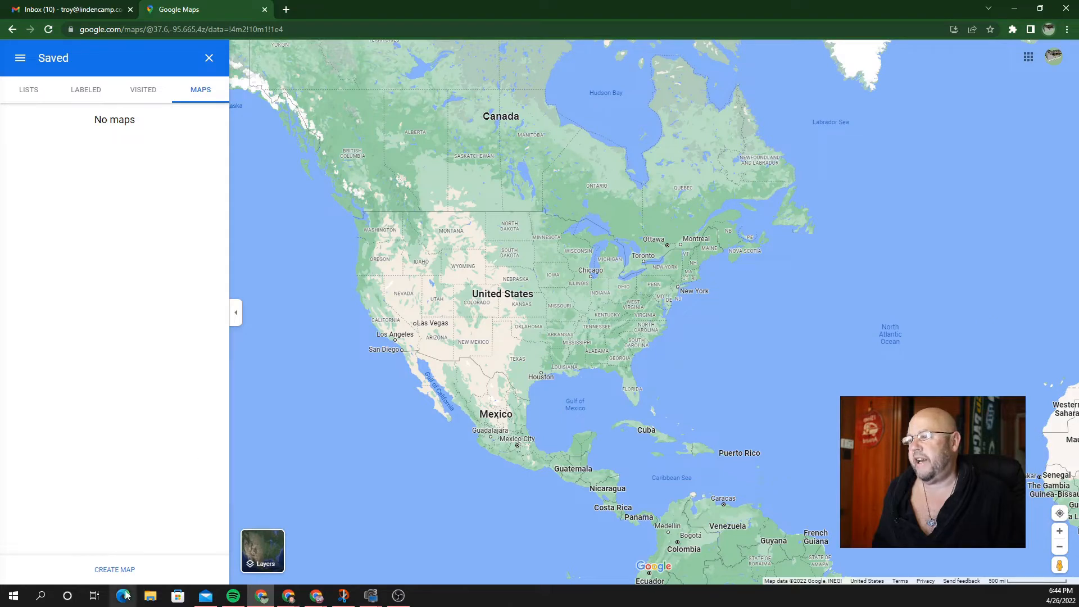
Step: Create a new map and save its title as 'Madison State Capital'
click(109, 570)
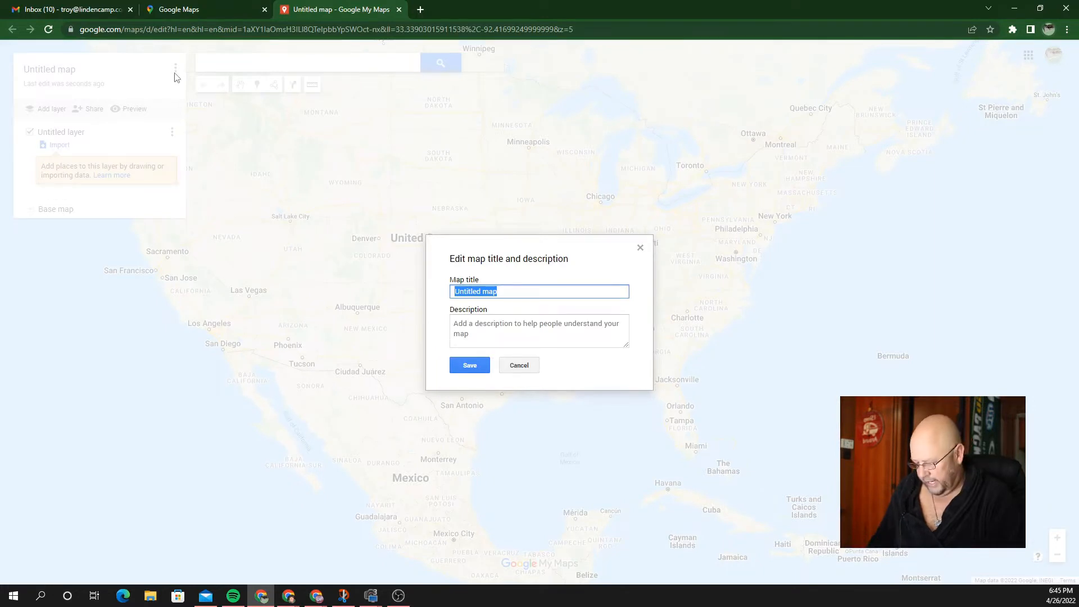
text(Madison St)
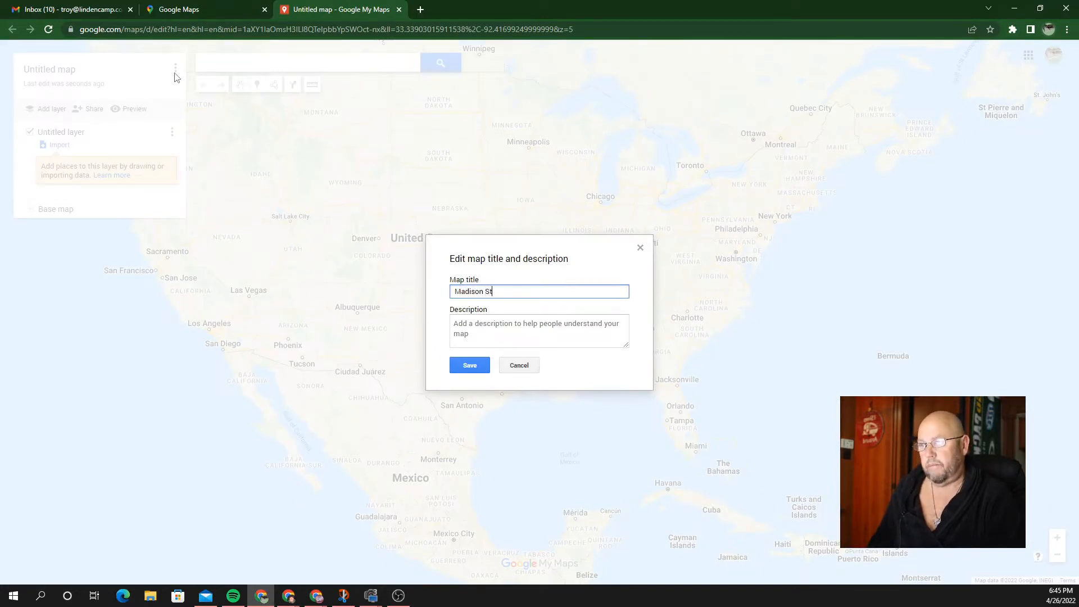
text(ate Capital)
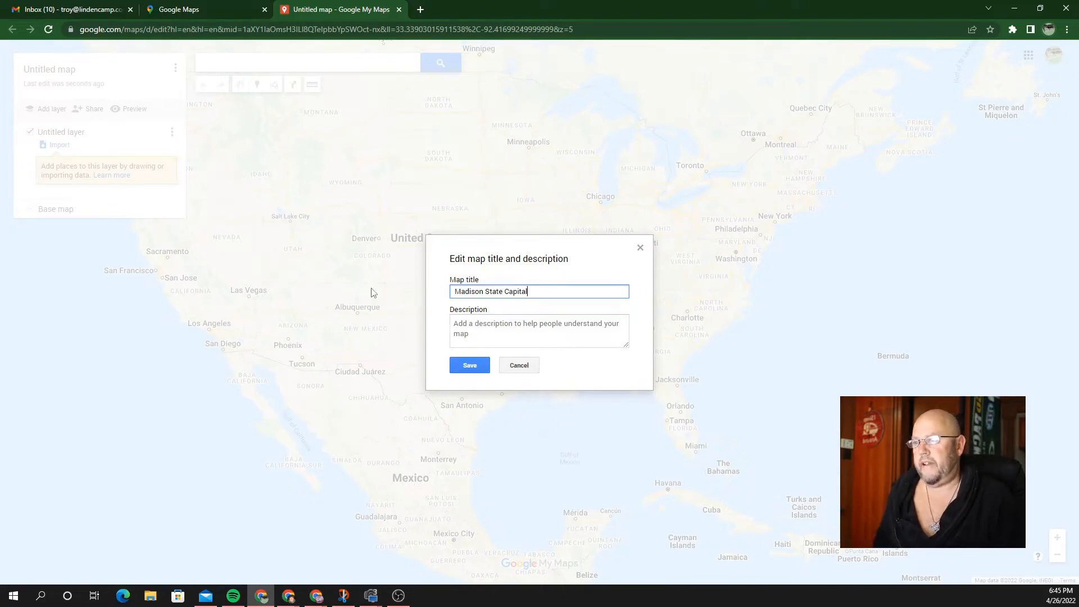
click(467, 367)
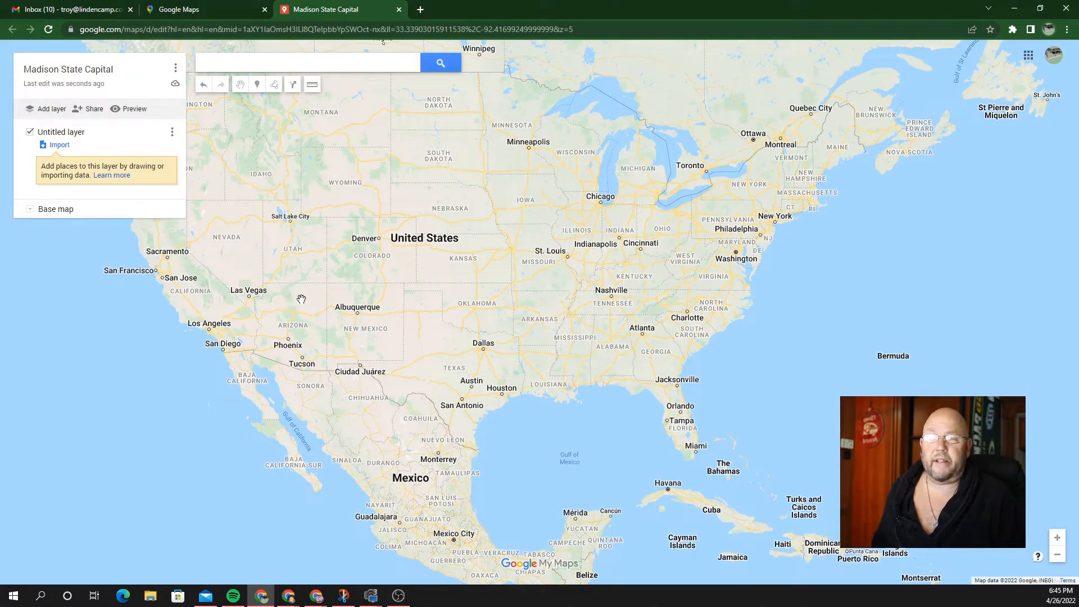
Step: Search 'madison wi', jump to the Wisconsin State Capitol, and dismiss its info card
click(344, 63)
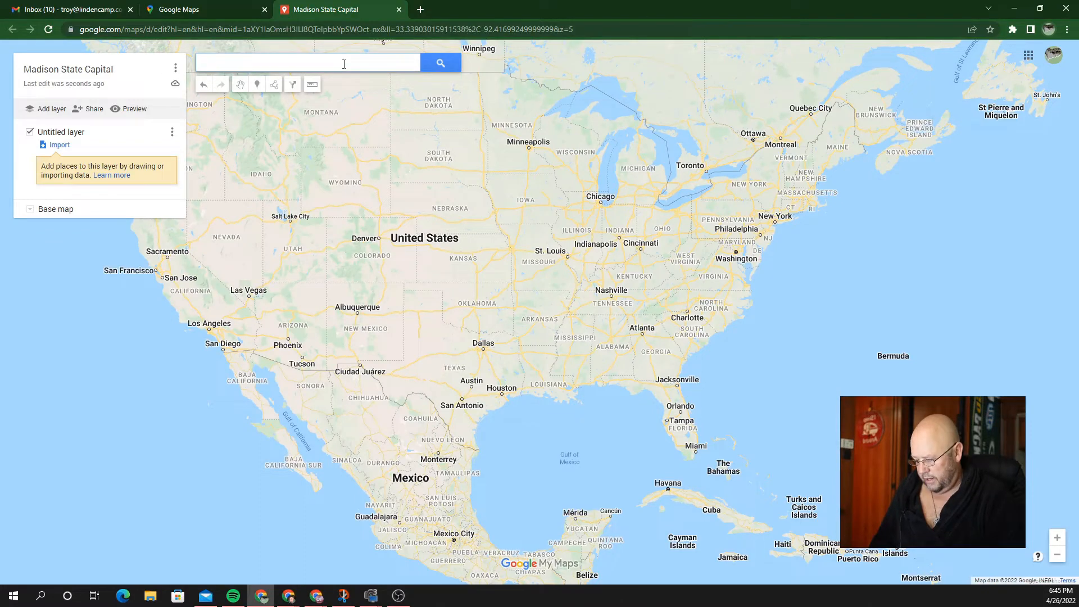
text(ma)
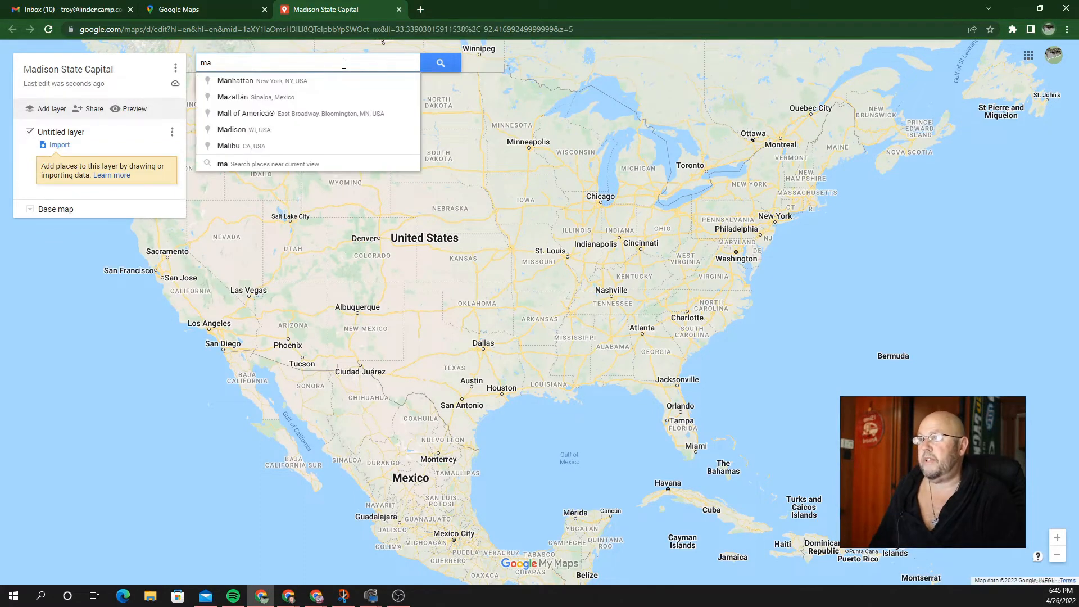
text(dison)
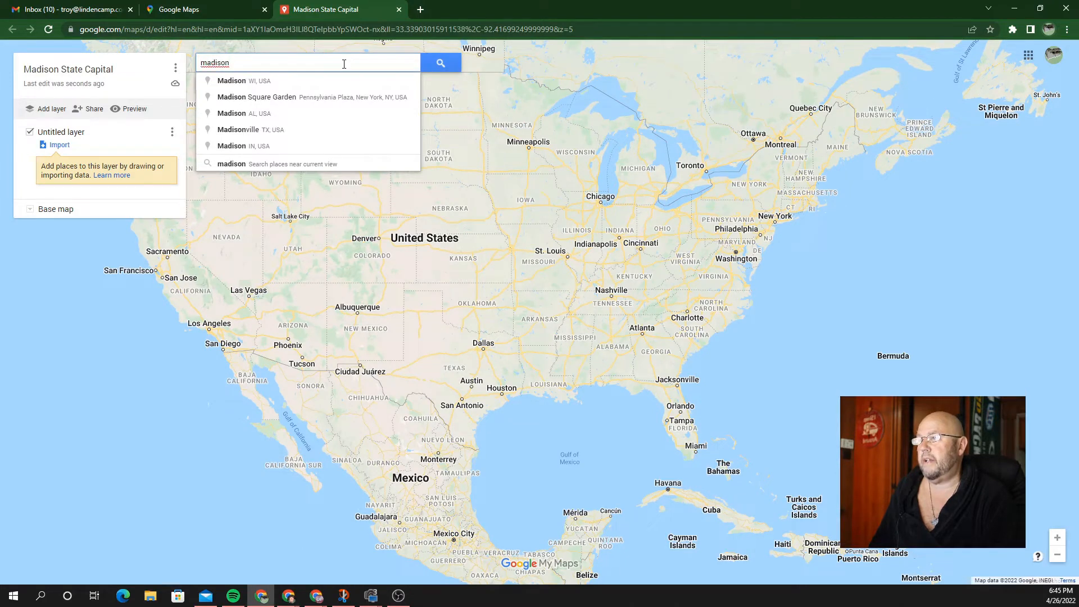
text( wi)
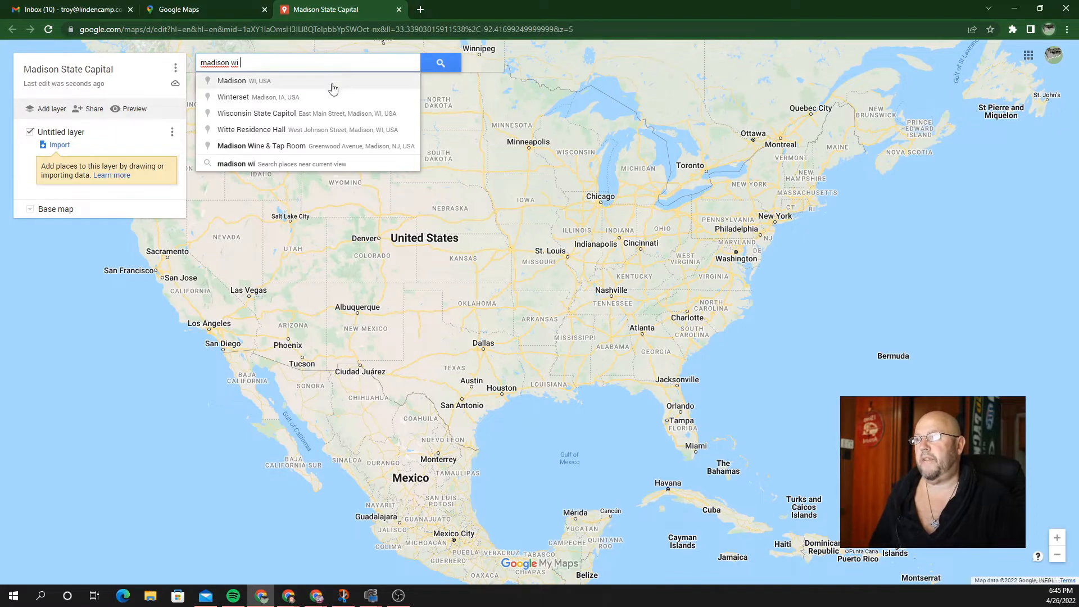
click(291, 115)
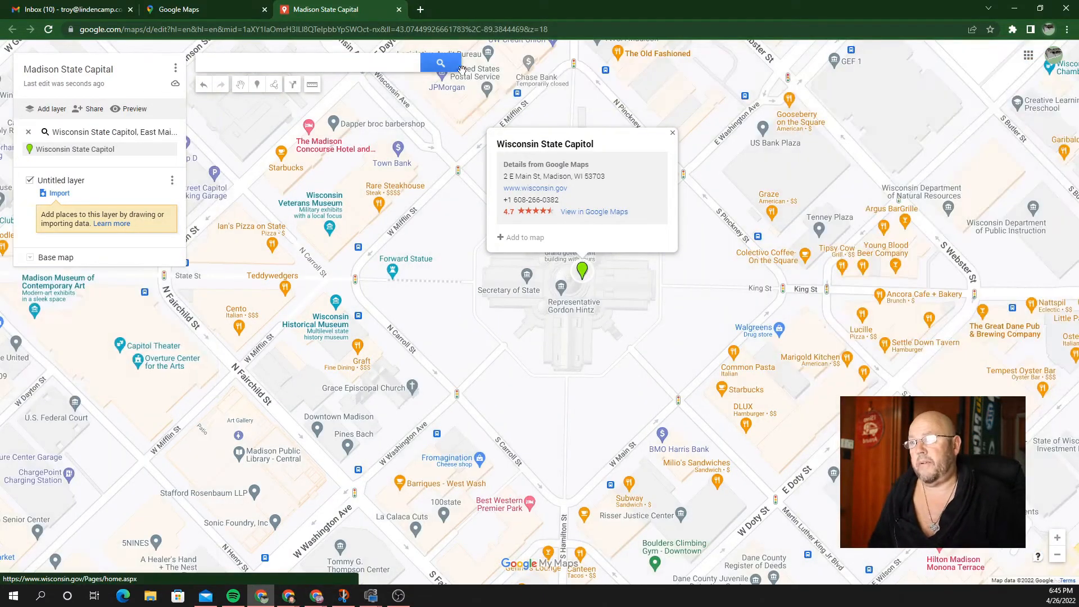
click(673, 134)
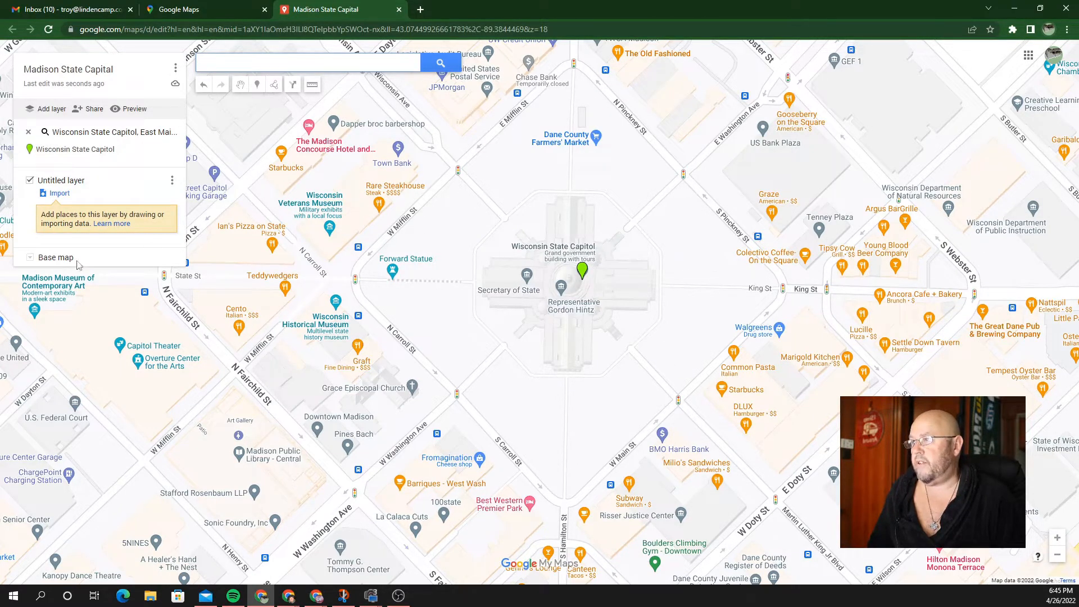
Step: Change the base map style to Satellite
click(30, 258)
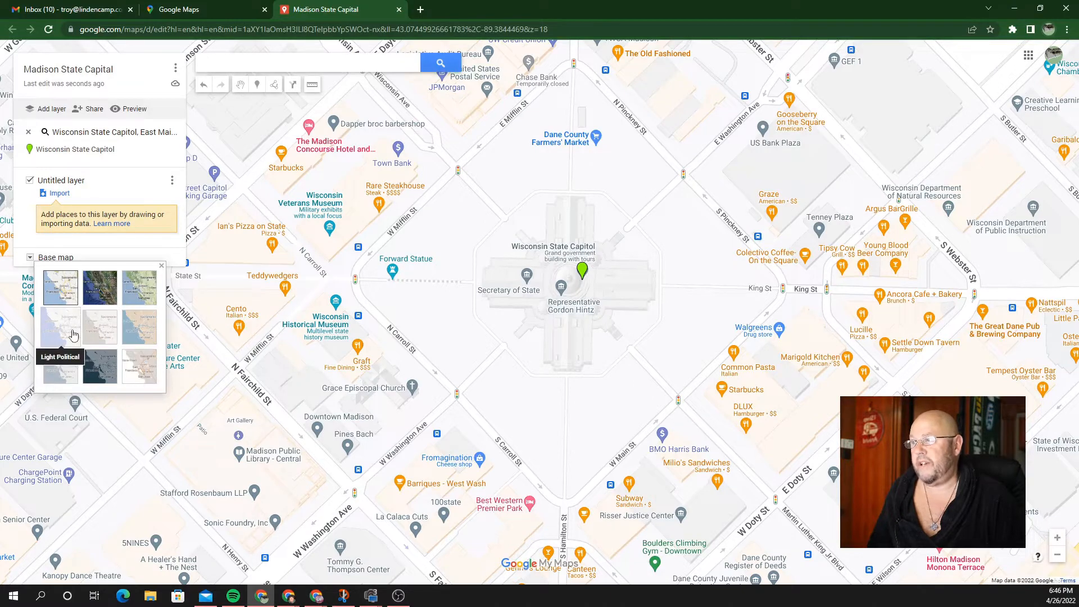
click(104, 292)
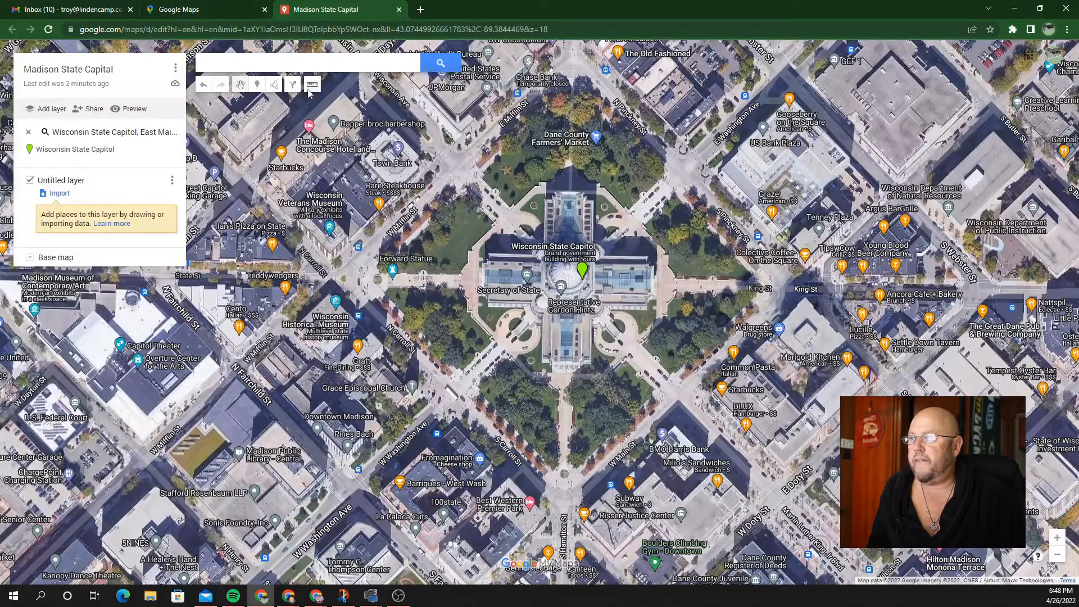
click(567, 267)
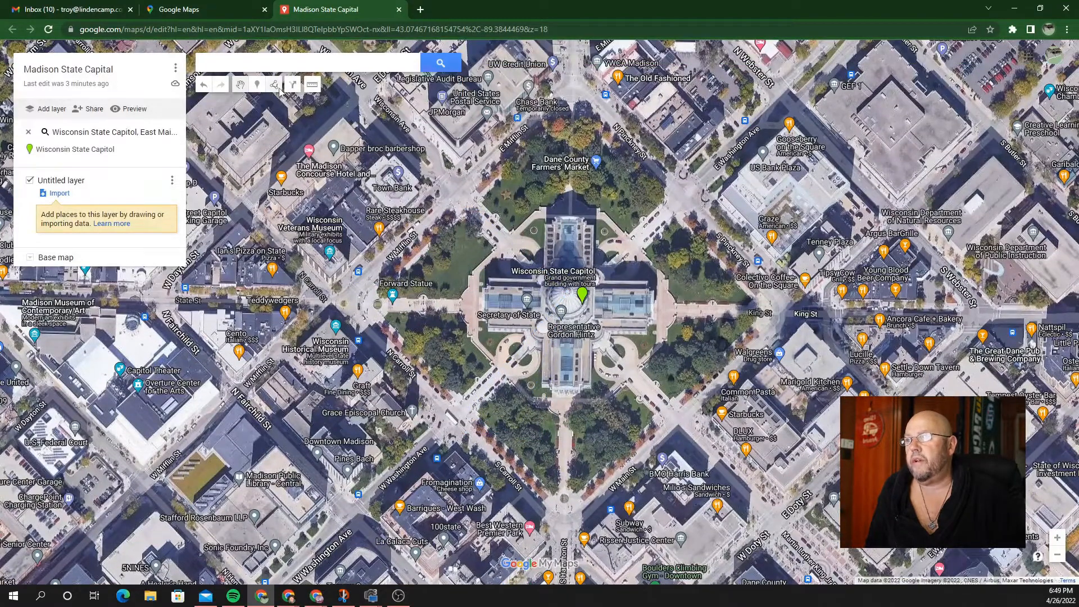
Step: Draw a closed four-cornered shape around the Capitol Square streets
click(278, 87)
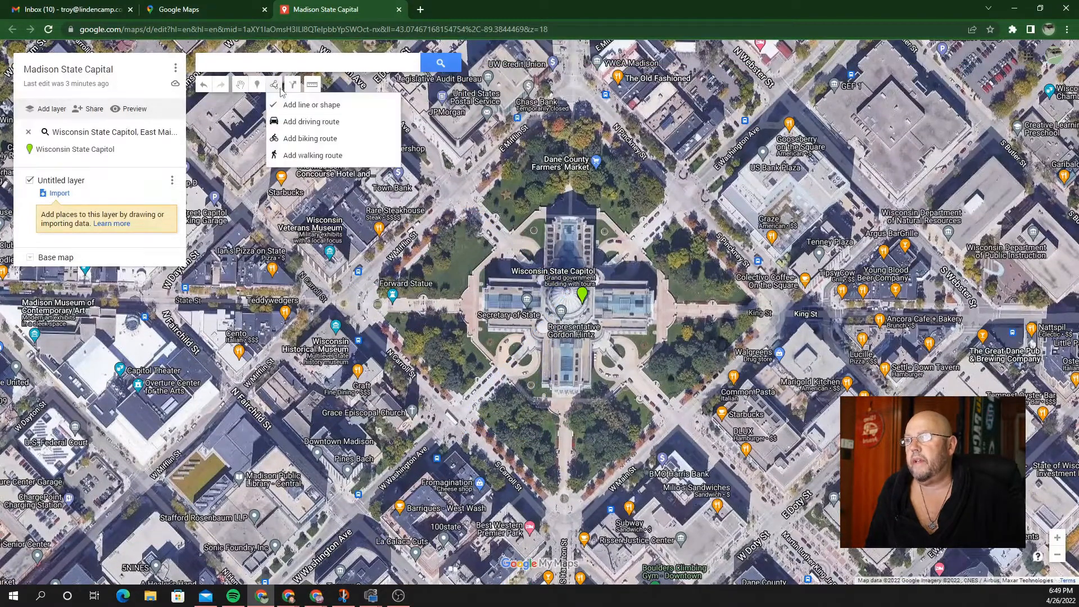
click(294, 106)
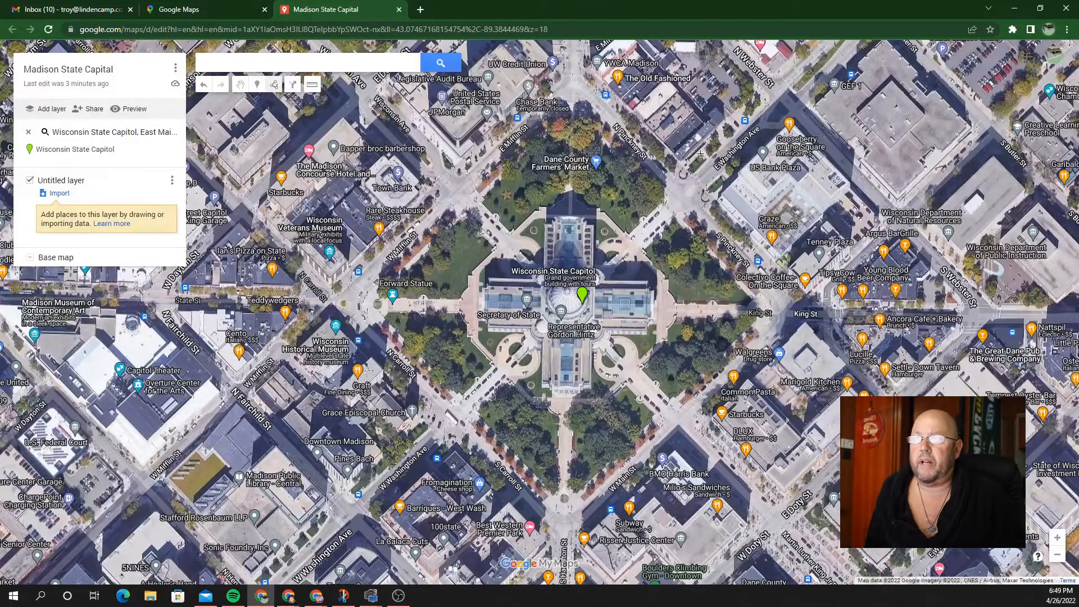
click(573, 89)
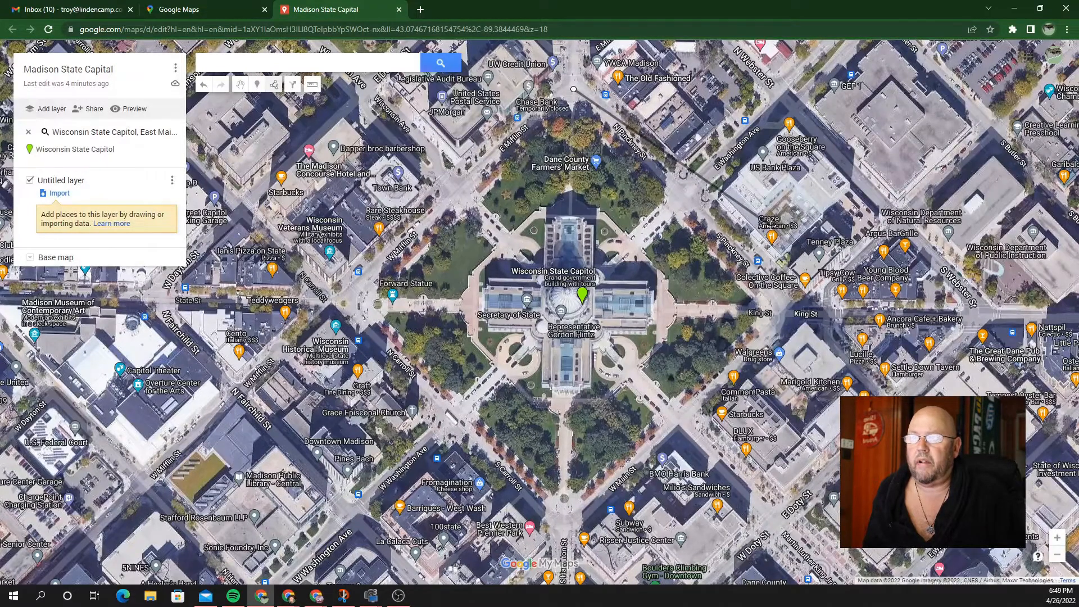
click(781, 309)
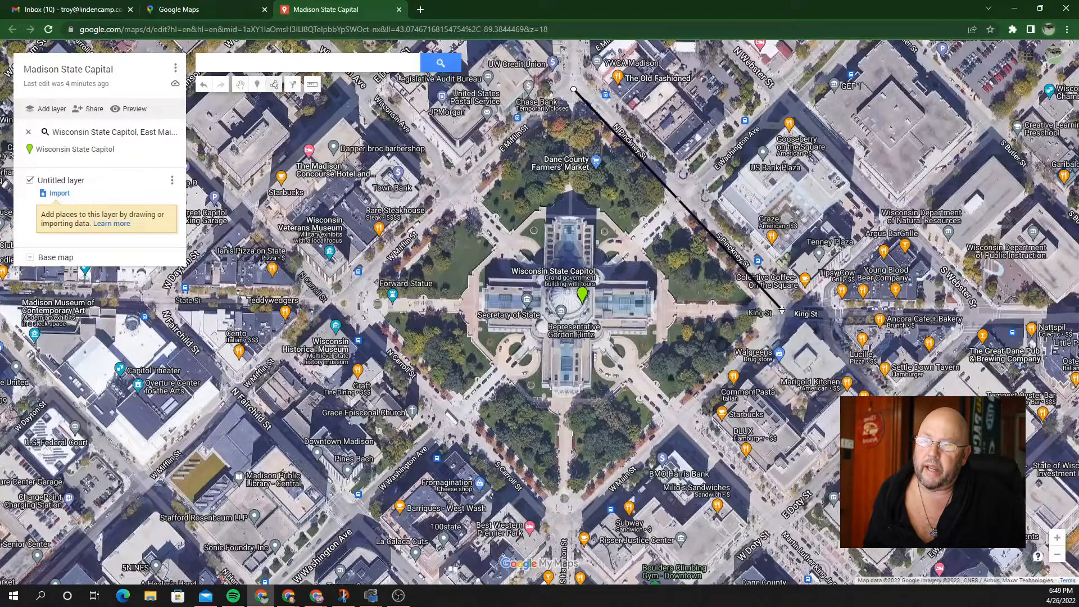
click(566, 515)
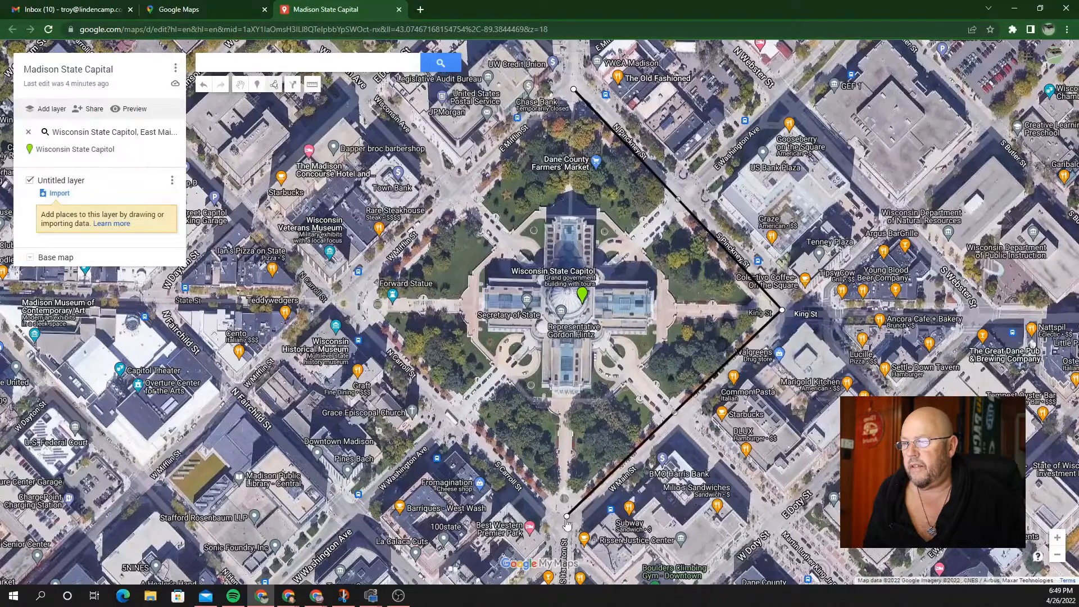
click(342, 294)
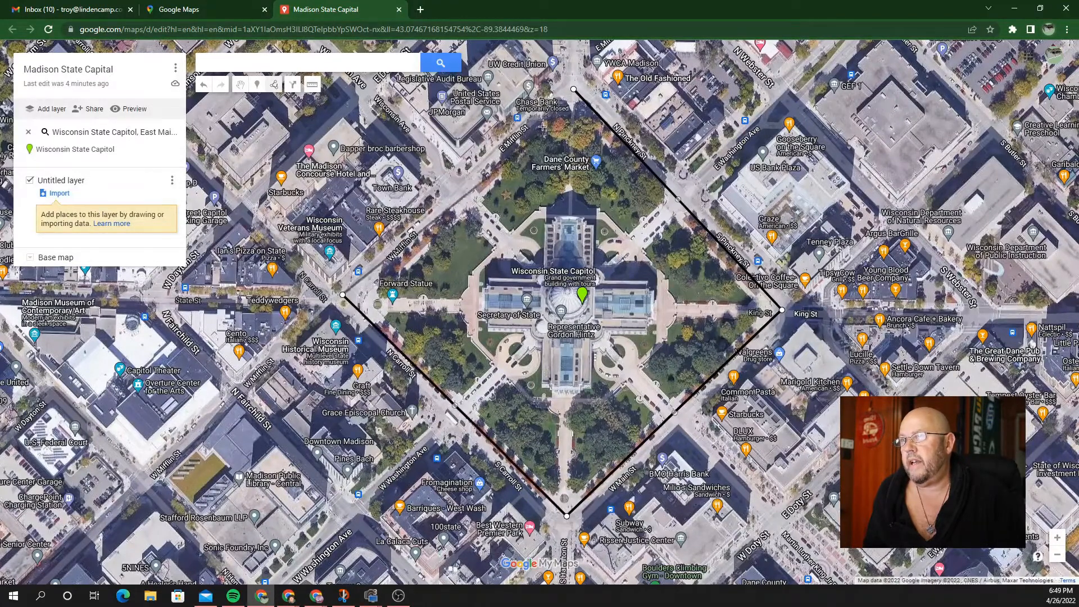
click(573, 91)
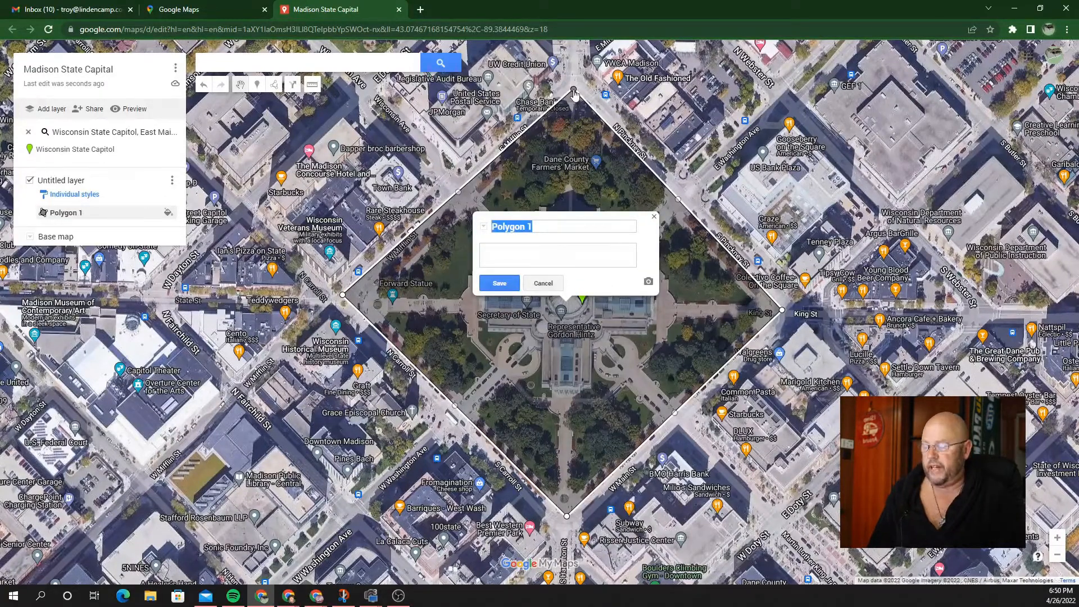
Step: Save the square polygon under the name 'Lot Lines'
text(L)
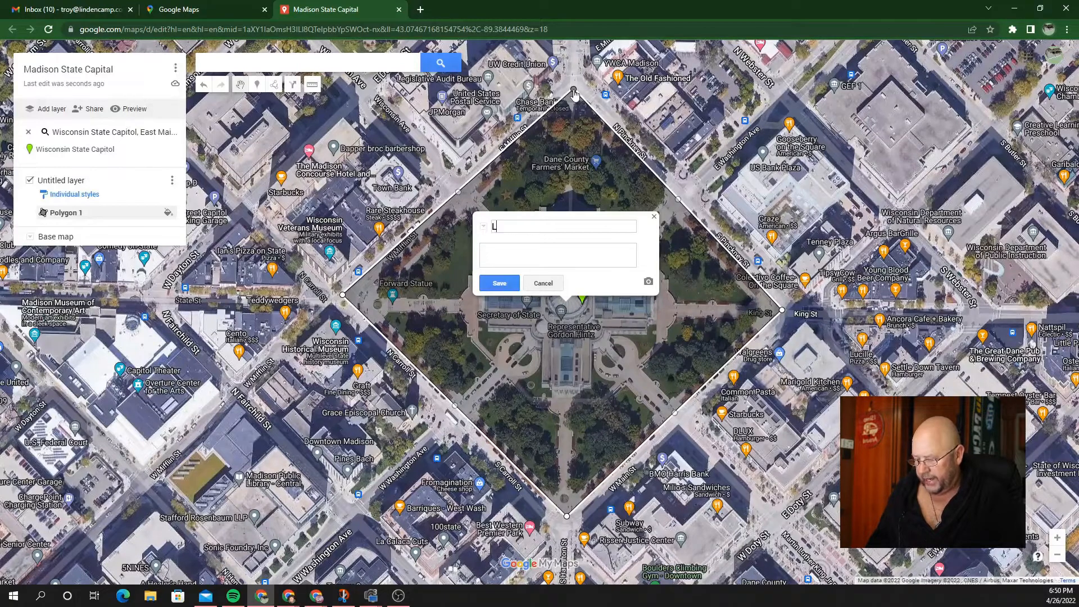
text(ot L)
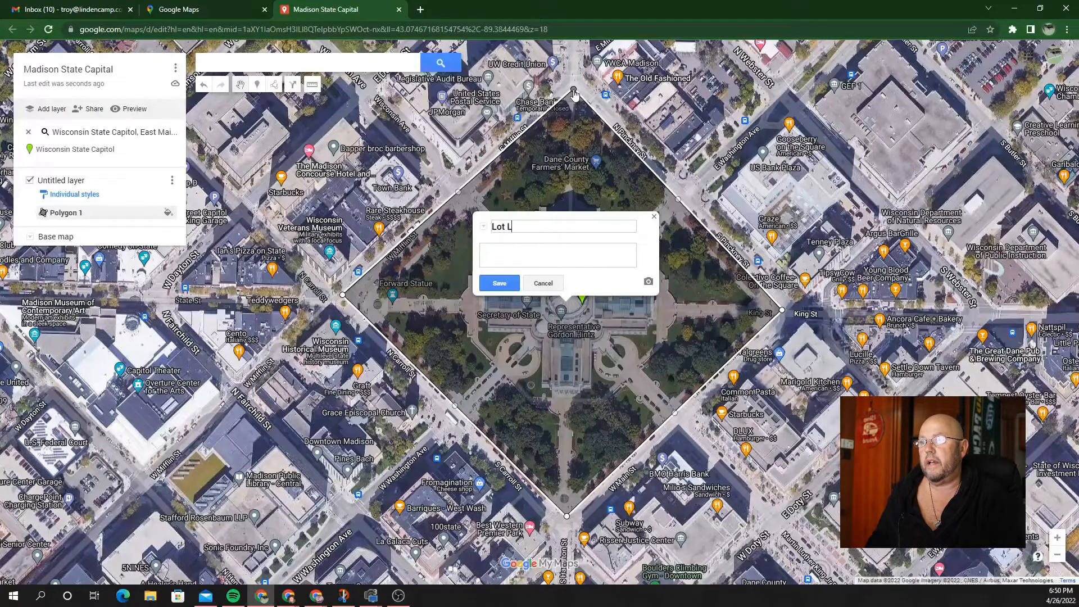
text(ines)
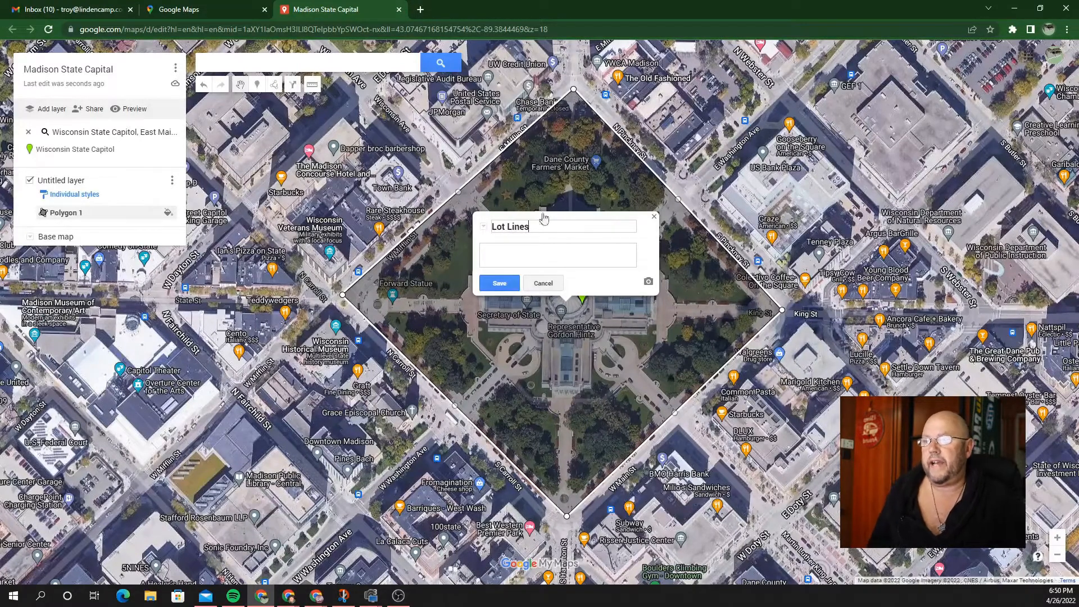
click(499, 283)
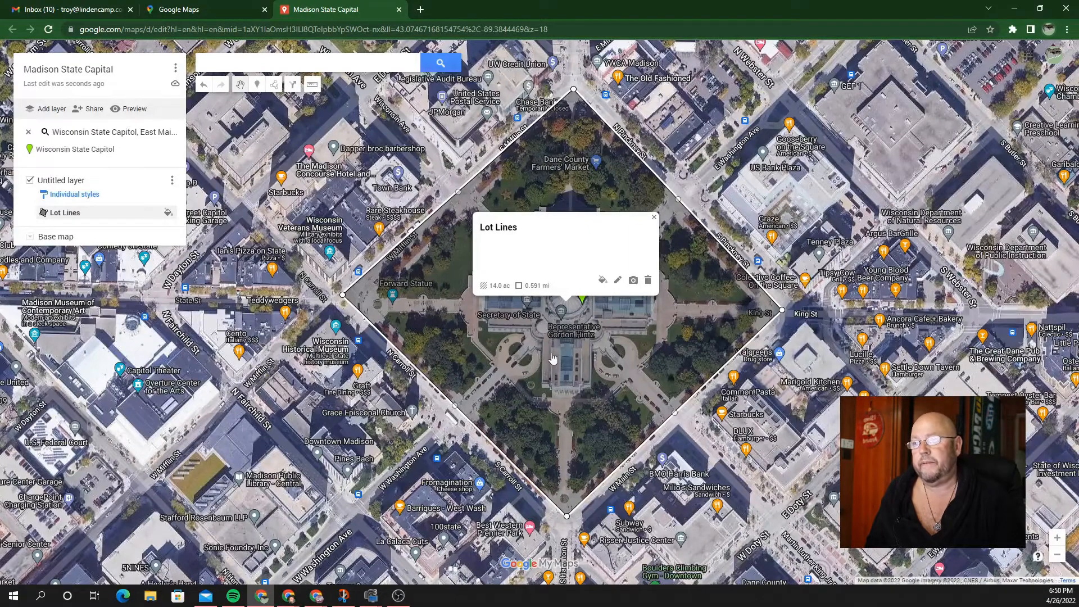
Step: Make Lot Lines yellow with a fully transparent fill and wider border, then close its card
click(602, 280)
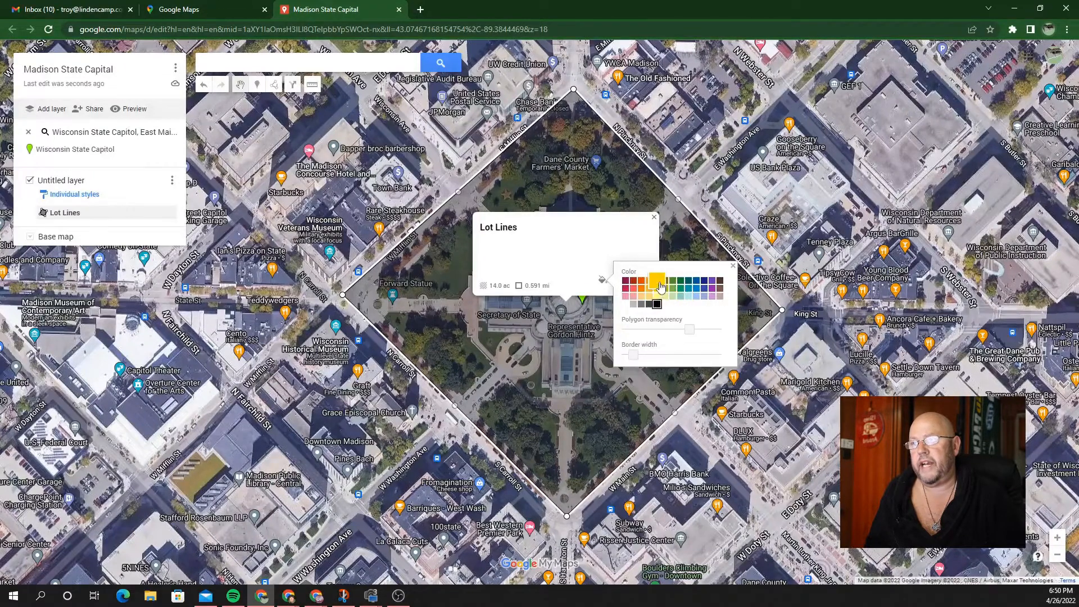
click(656, 281)
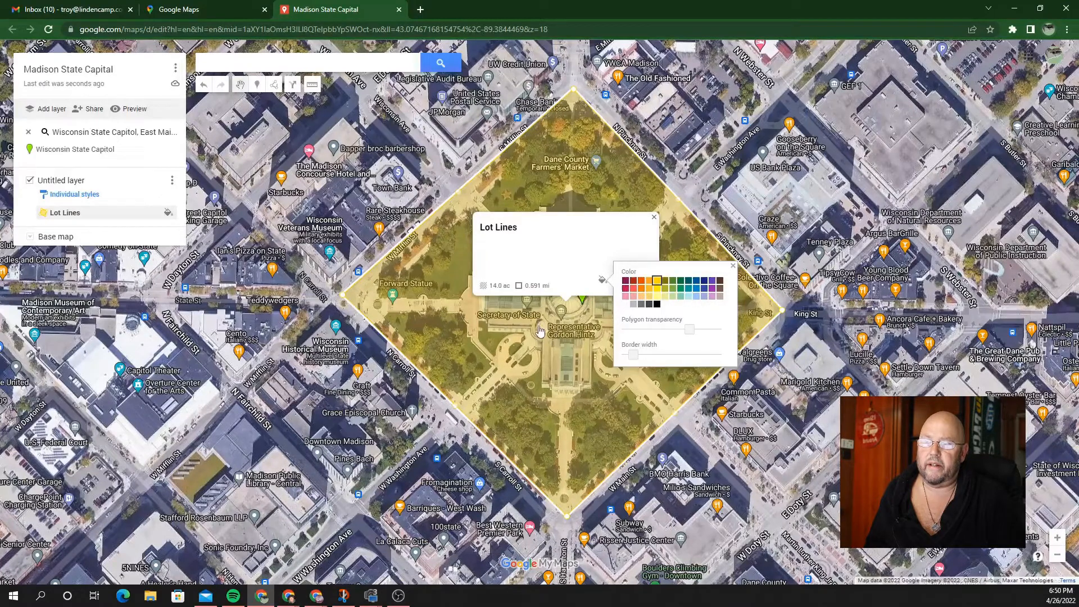
drag(691, 334, 727, 330)
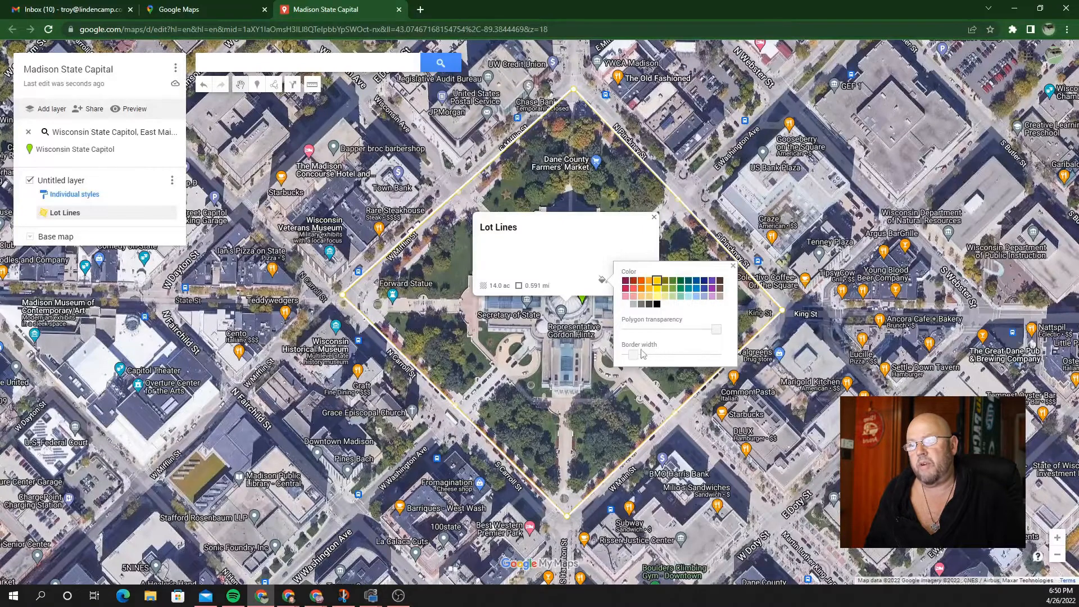
drag(633, 356, 653, 358)
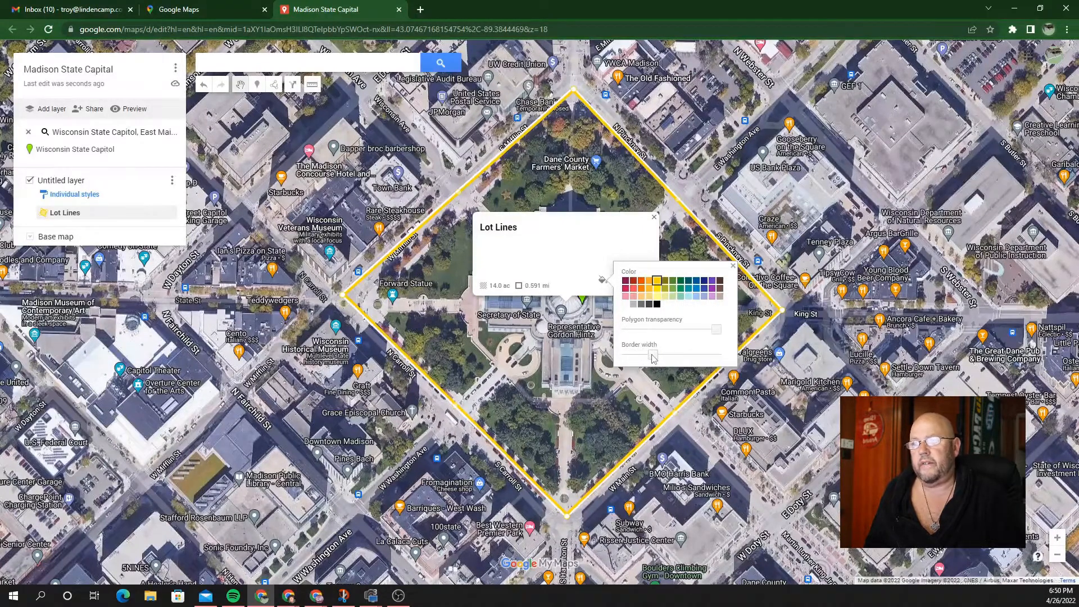
click(610, 409)
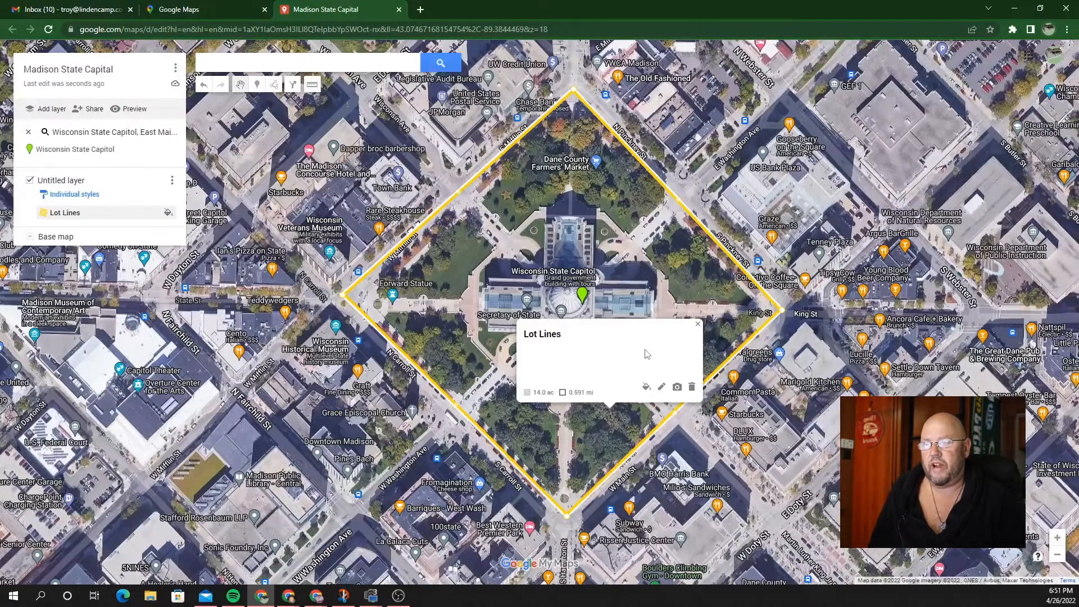
click(697, 324)
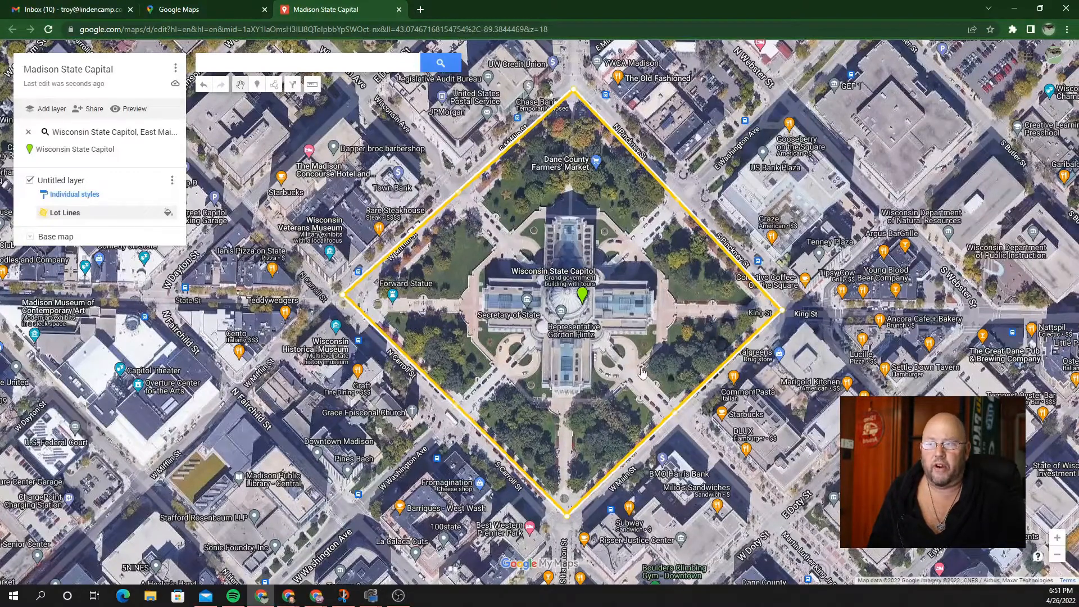
Step: Zoom in and trace the rounded southeast entrance drive as a closed shape
scroll(616, 360, up, 3)
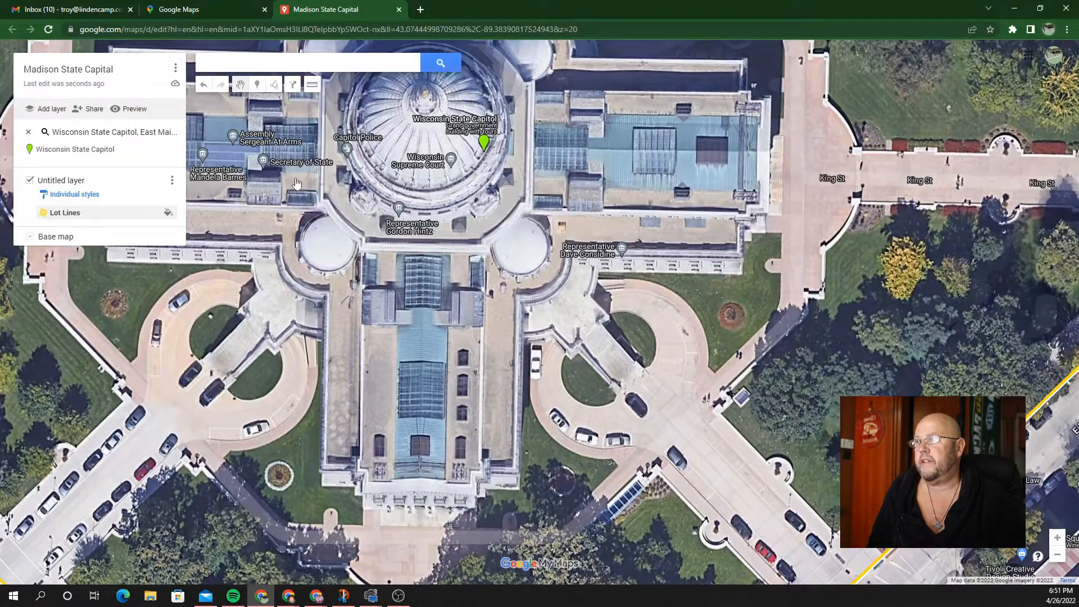
click(274, 84)
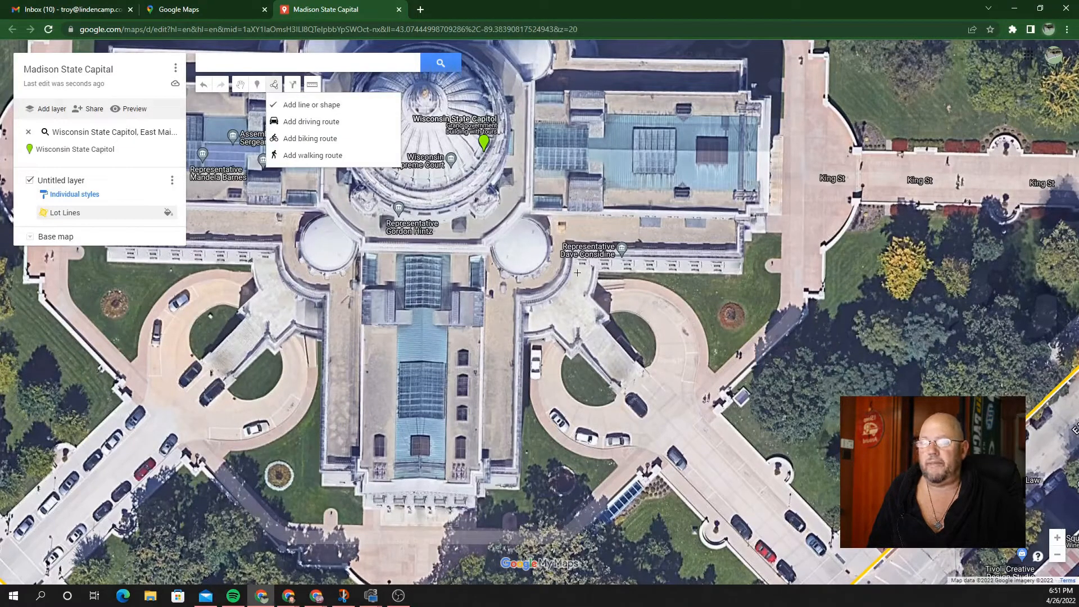
click(616, 280)
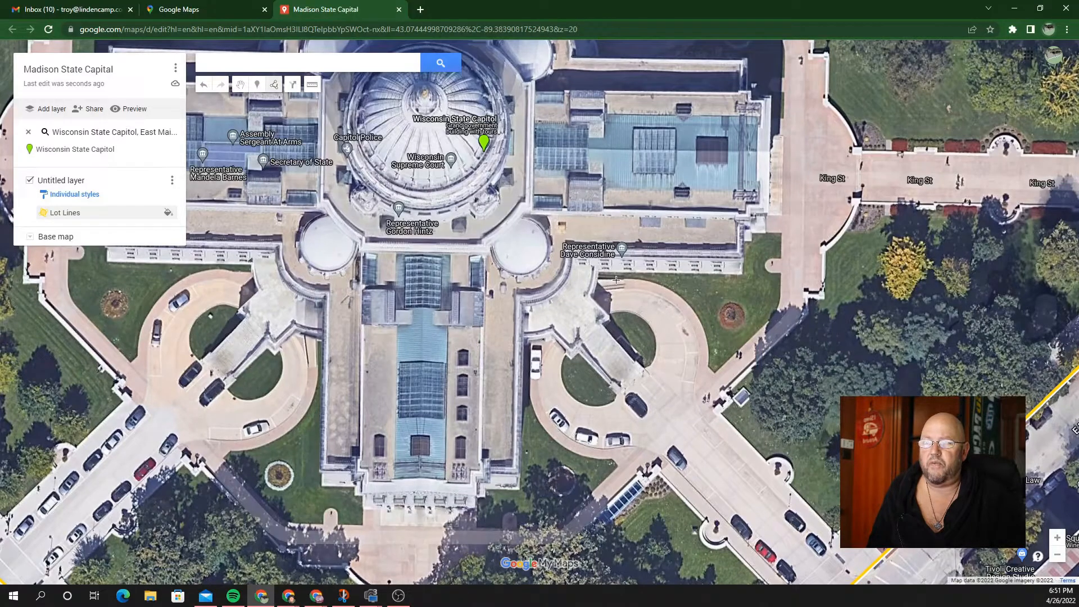
click(643, 279)
click(679, 295)
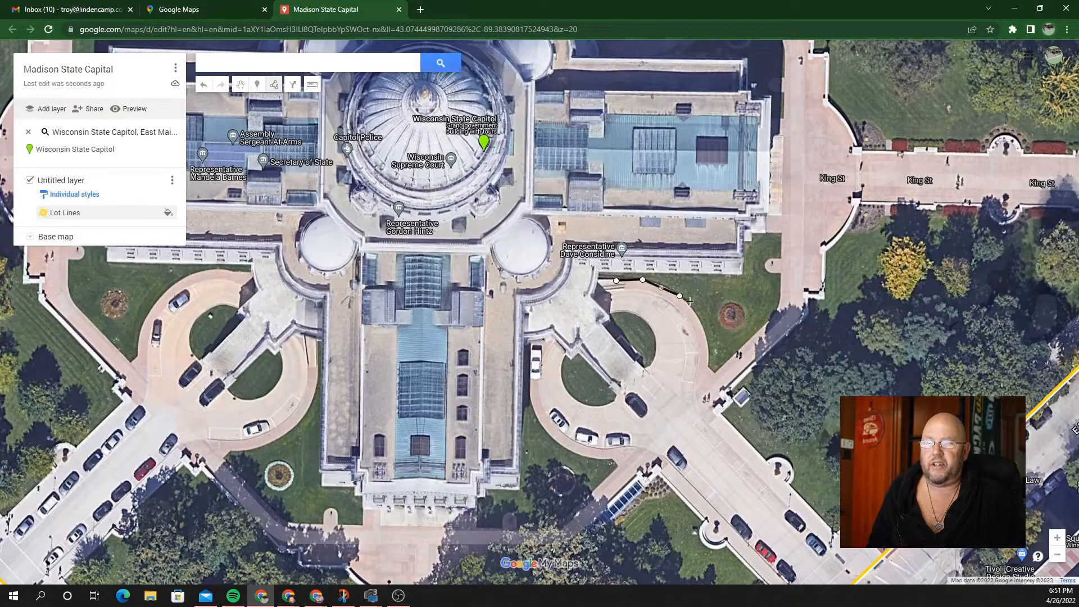
click(700, 322)
click(708, 347)
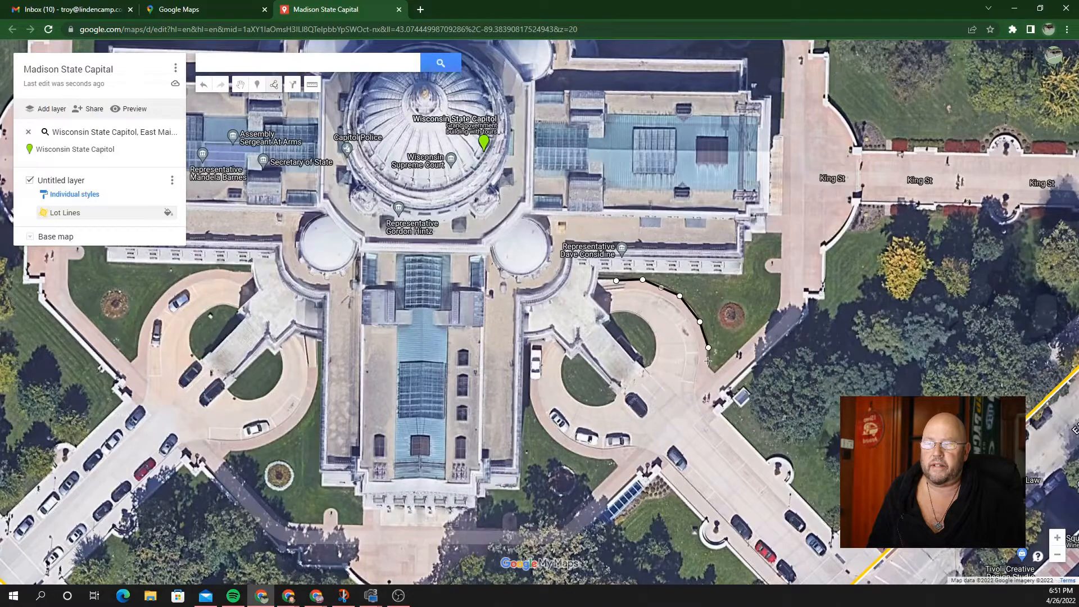
click(707, 366)
click(701, 398)
click(682, 421)
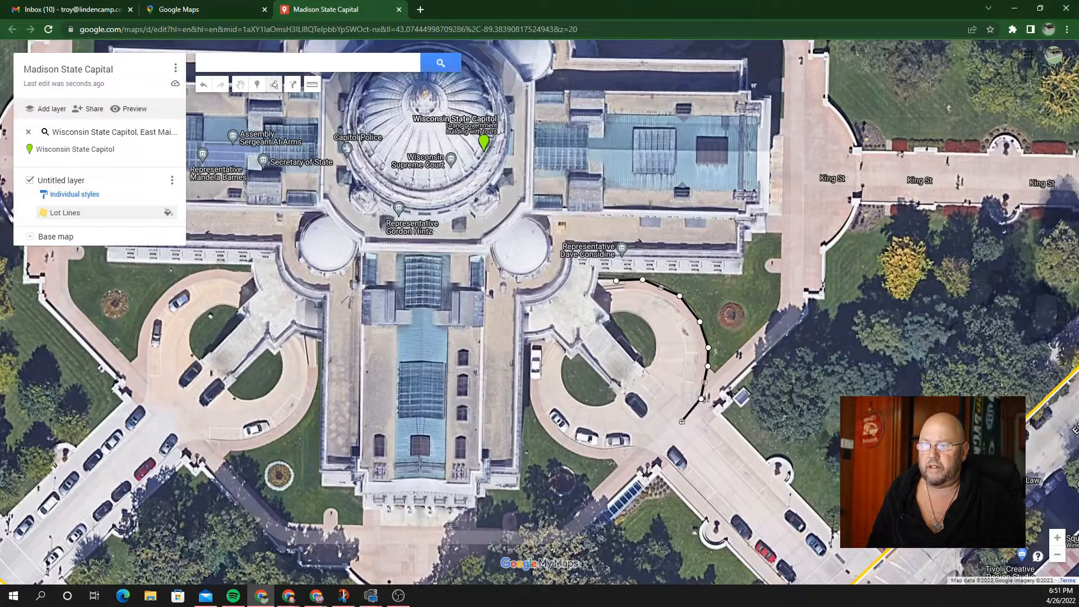
click(663, 435)
click(631, 447)
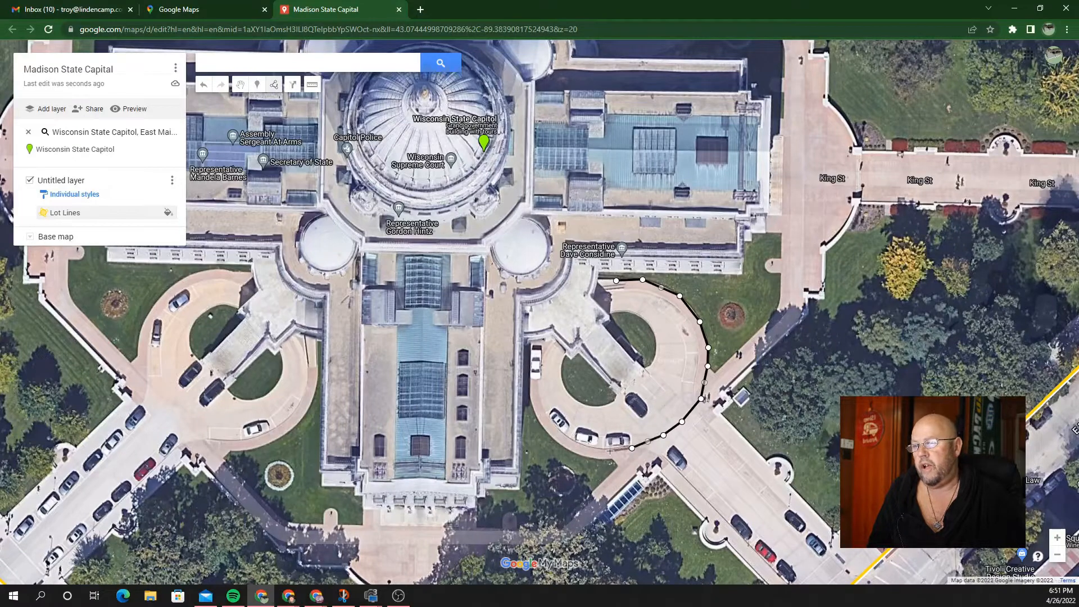
click(596, 450)
click(570, 437)
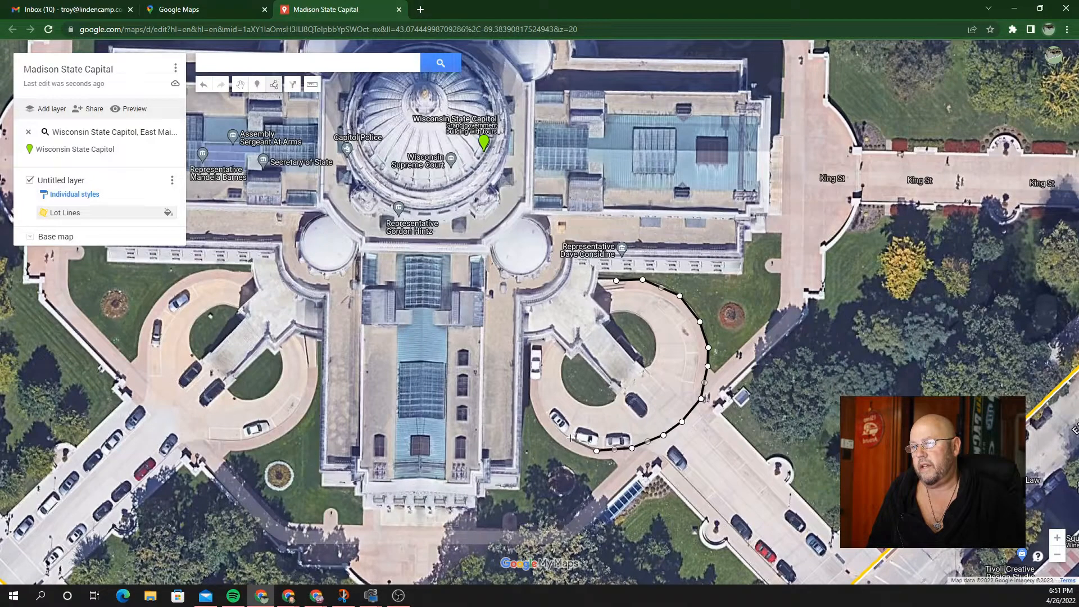
click(552, 421)
click(539, 392)
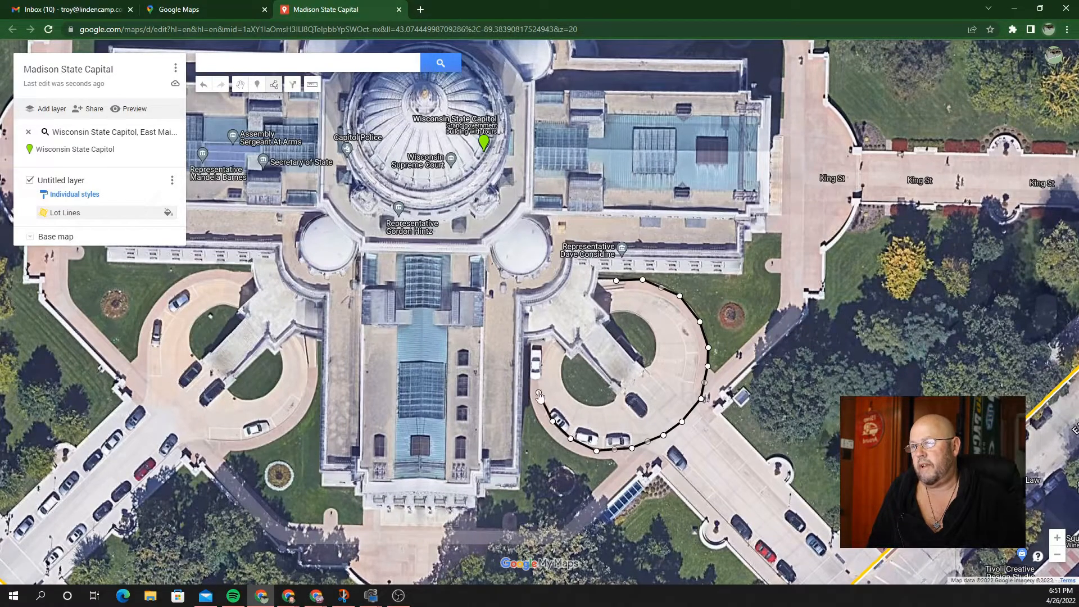
click(541, 365)
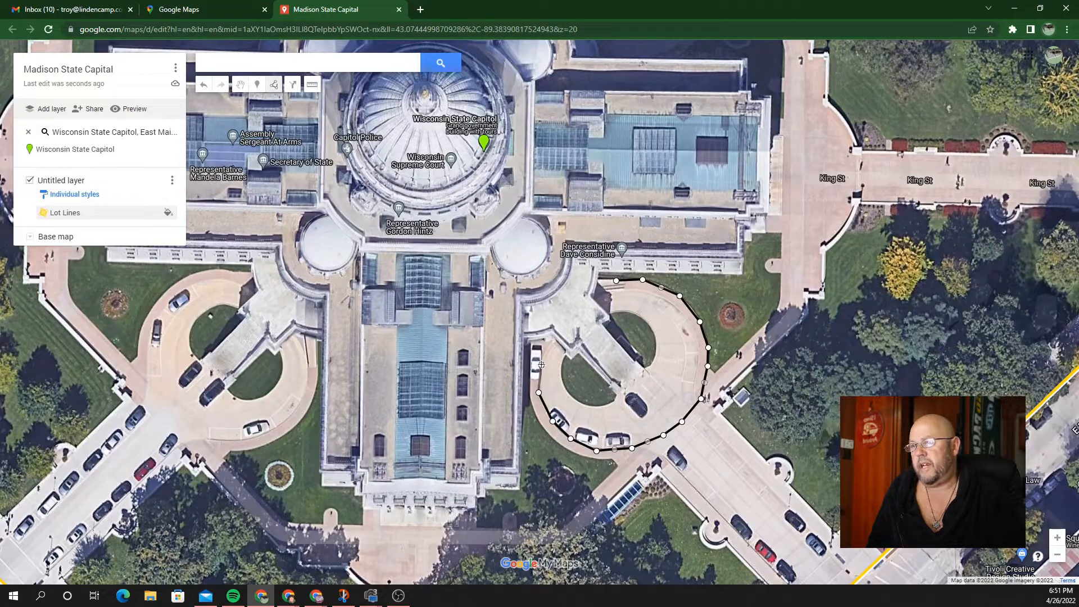
click(550, 324)
click(573, 301)
click(594, 290)
click(616, 282)
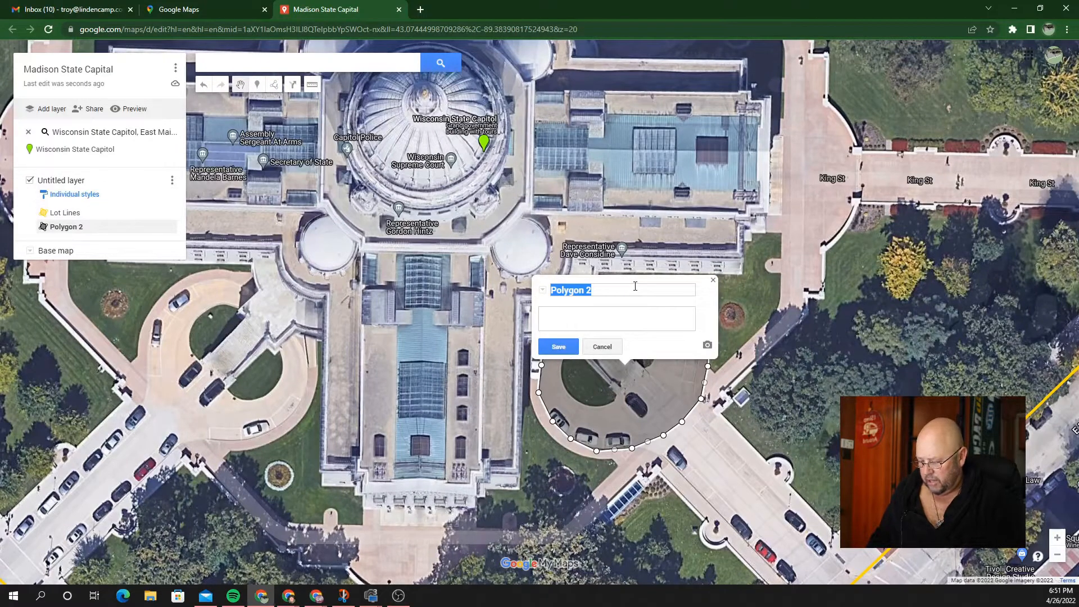
Step: Save the driveway shape as 'SE Entrance' and close its info card
text(SE Entrance)
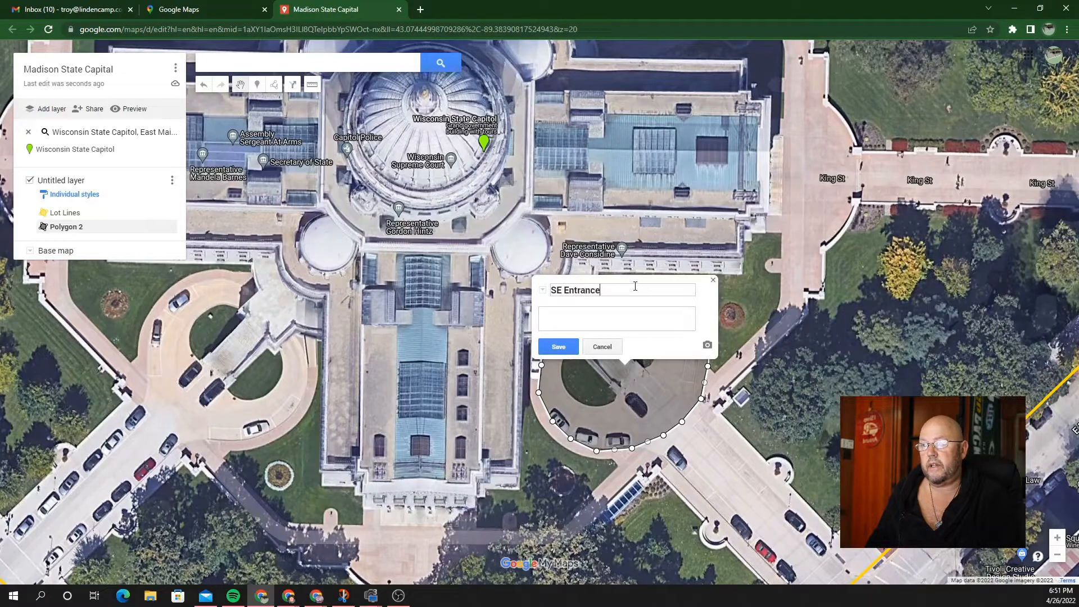
click(558, 347)
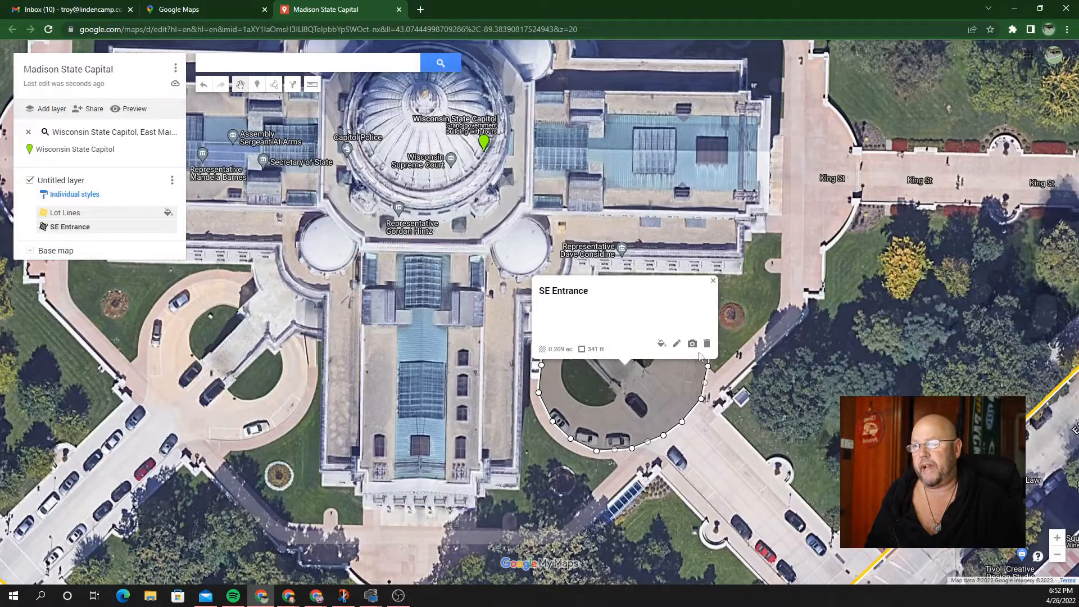
click(712, 283)
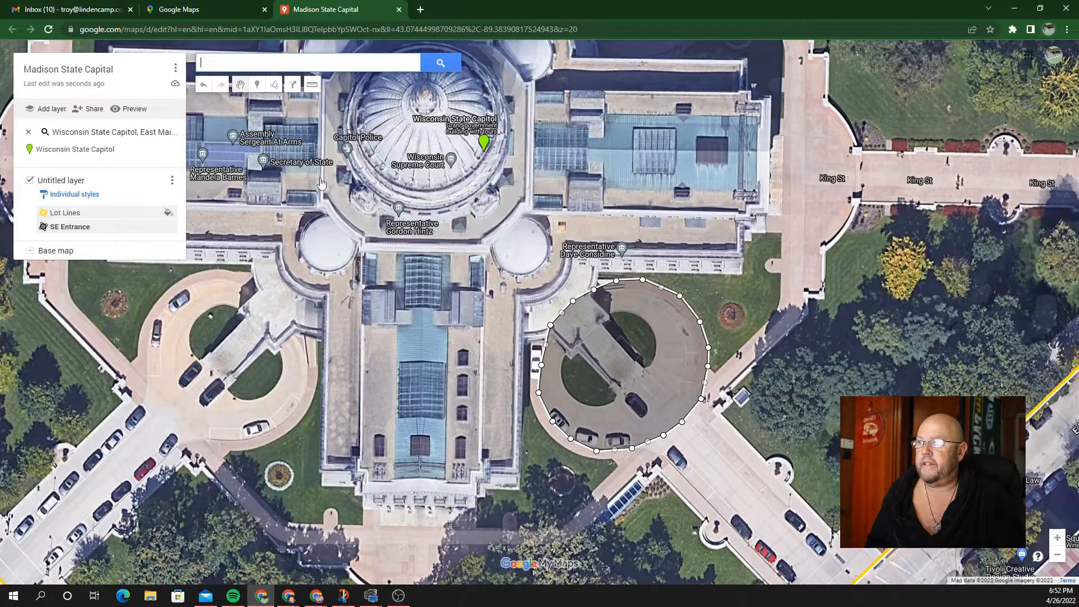
Step: Trace a 229 ft line from the capitol to the parked car, saved as 'Walk to Car'
click(274, 86)
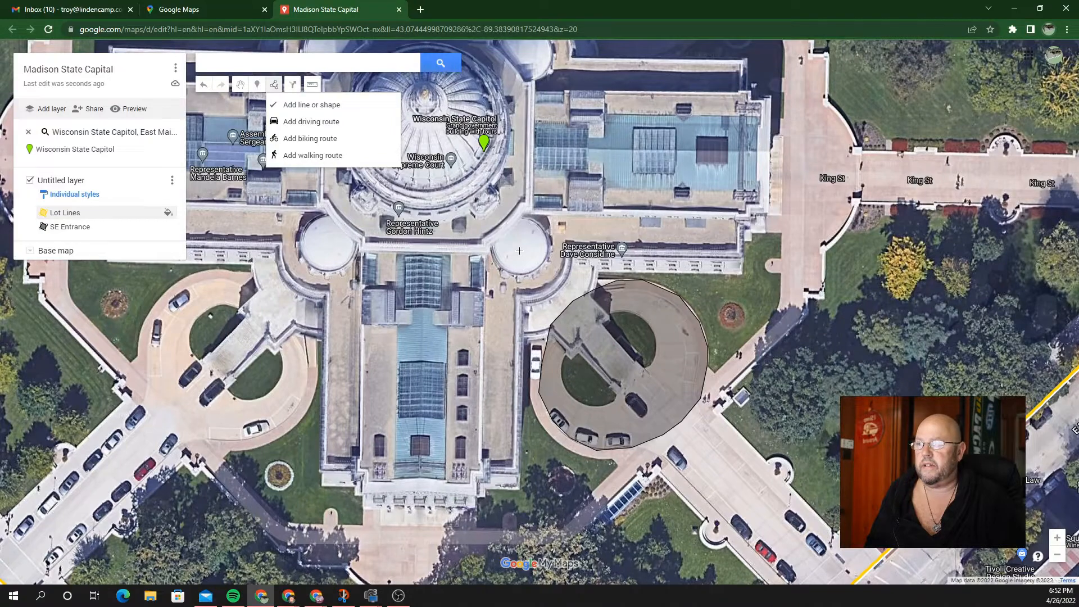
click(550, 282)
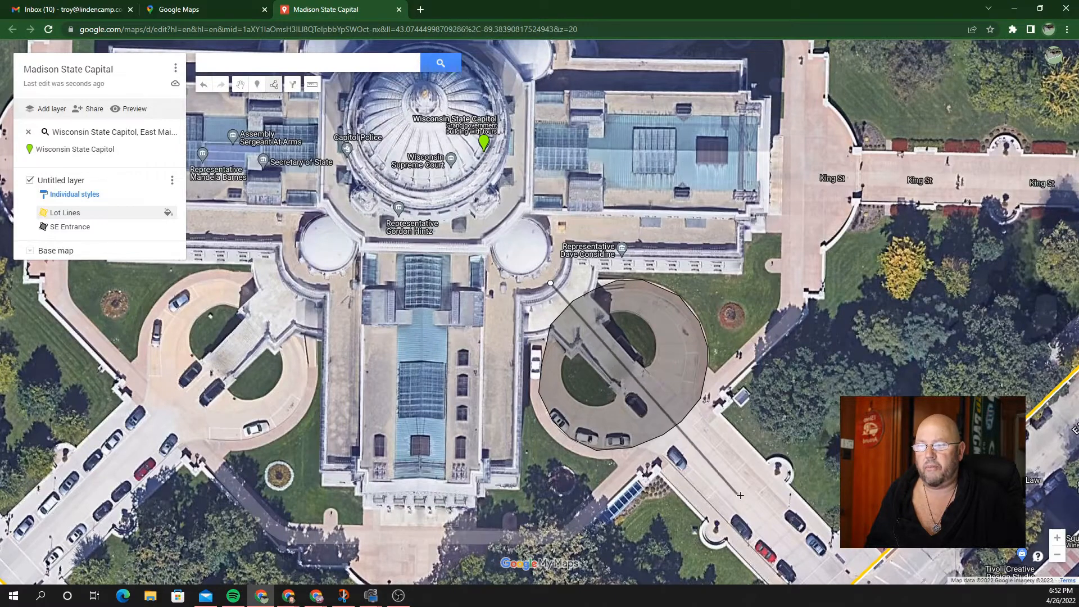
click(774, 520)
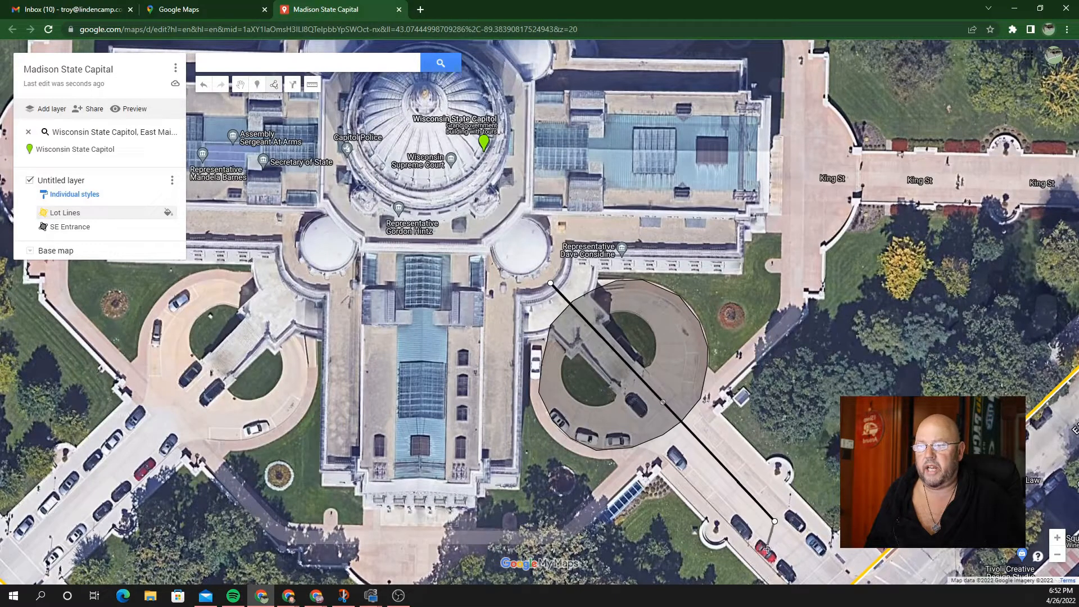
click(768, 553)
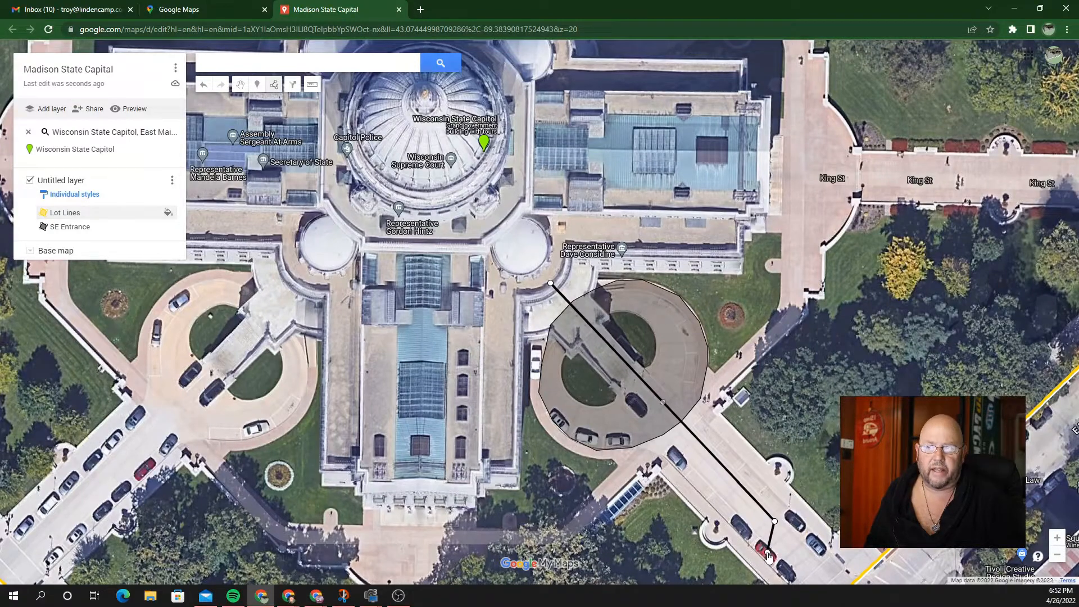
click(767, 554)
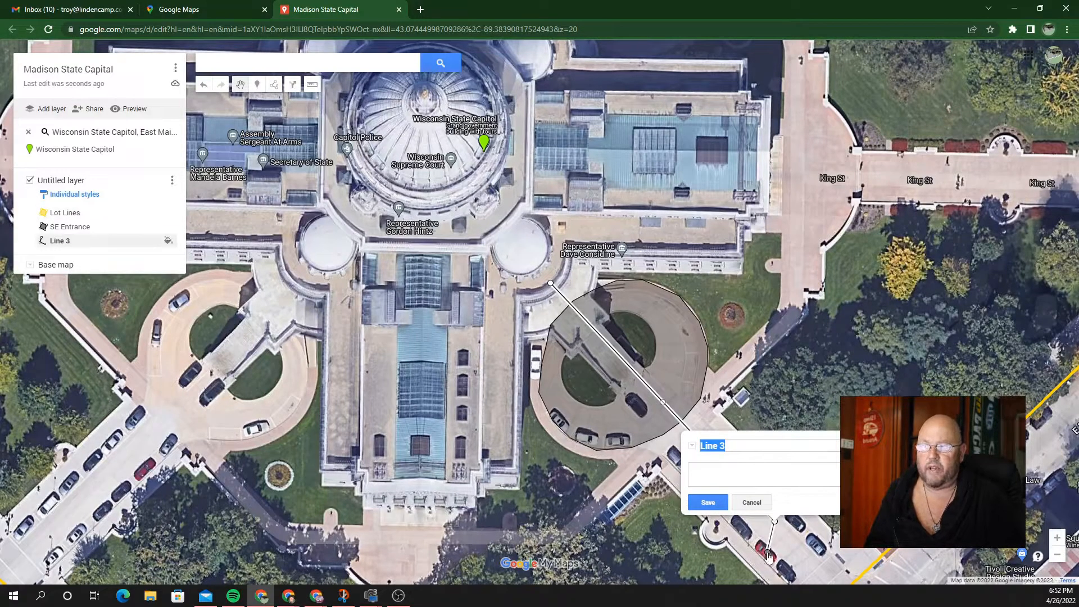
text(Walk to Car)
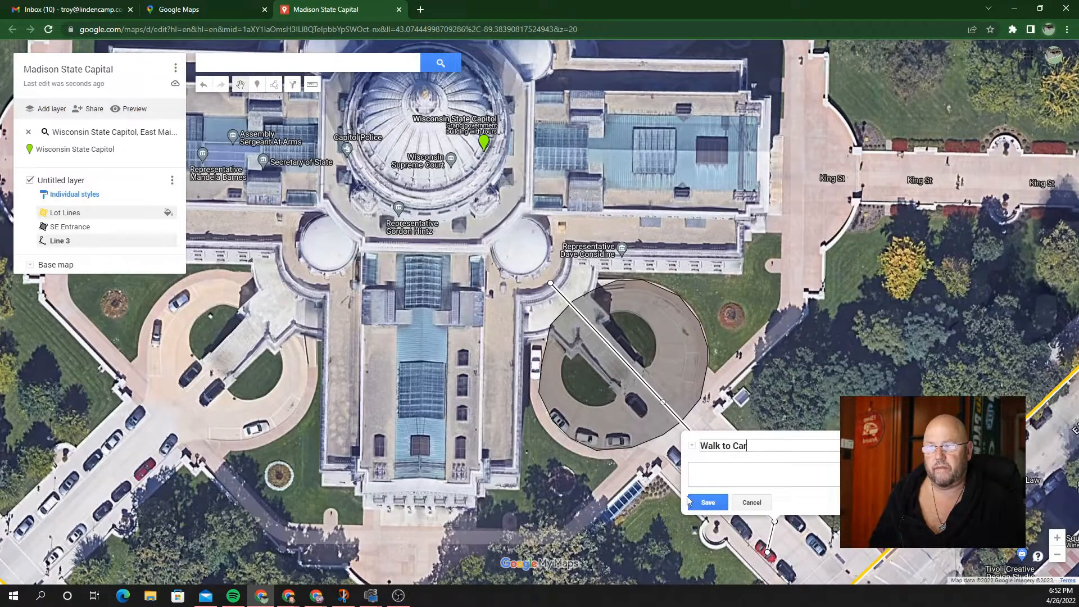
click(704, 503)
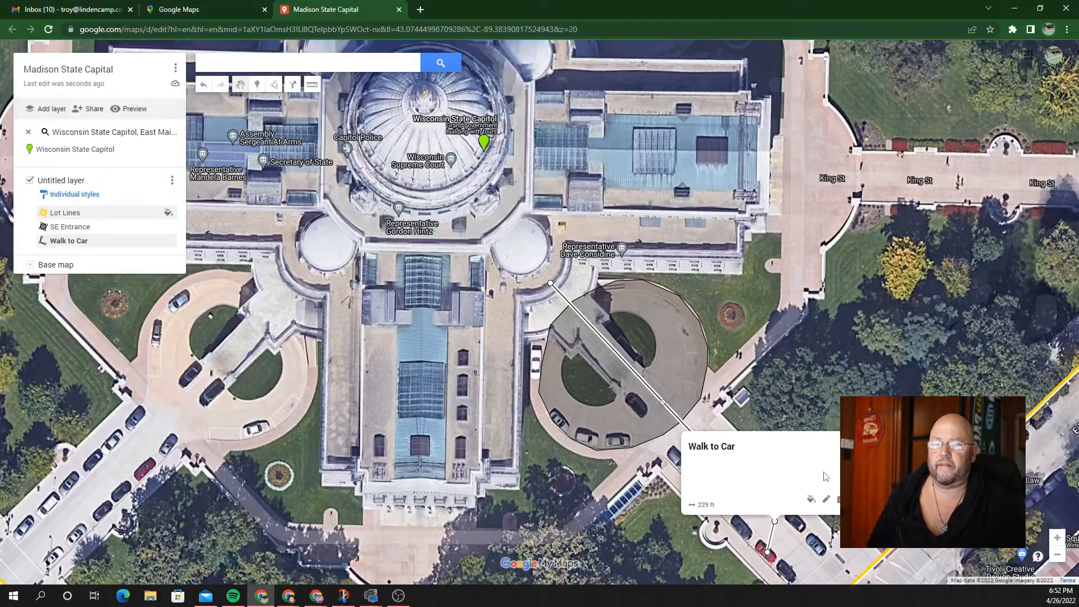
scroll(670, 298, down, 5)
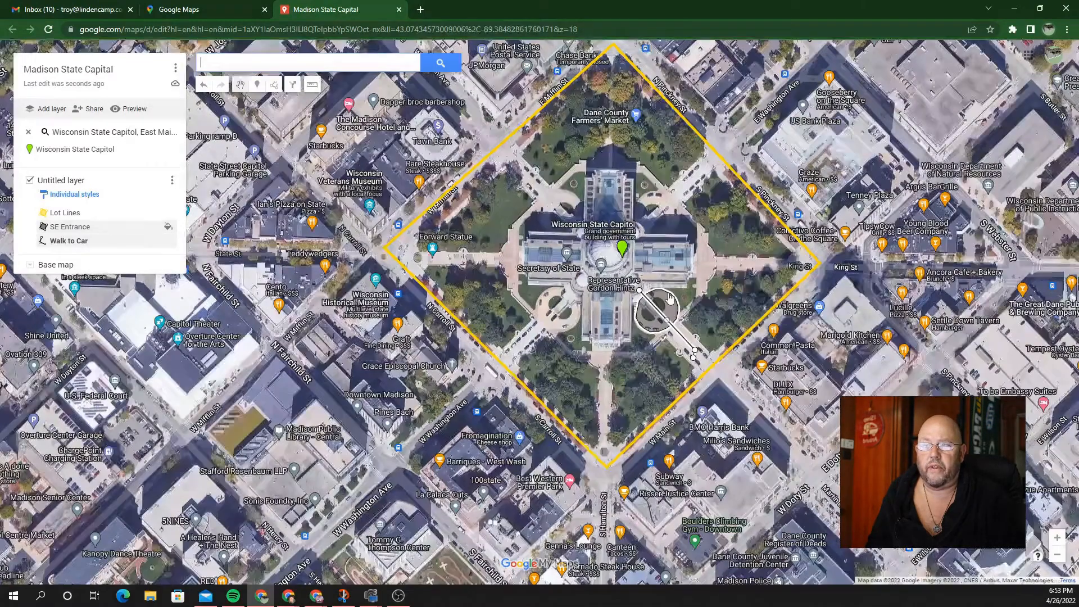
scroll(670, 298, down, 4)
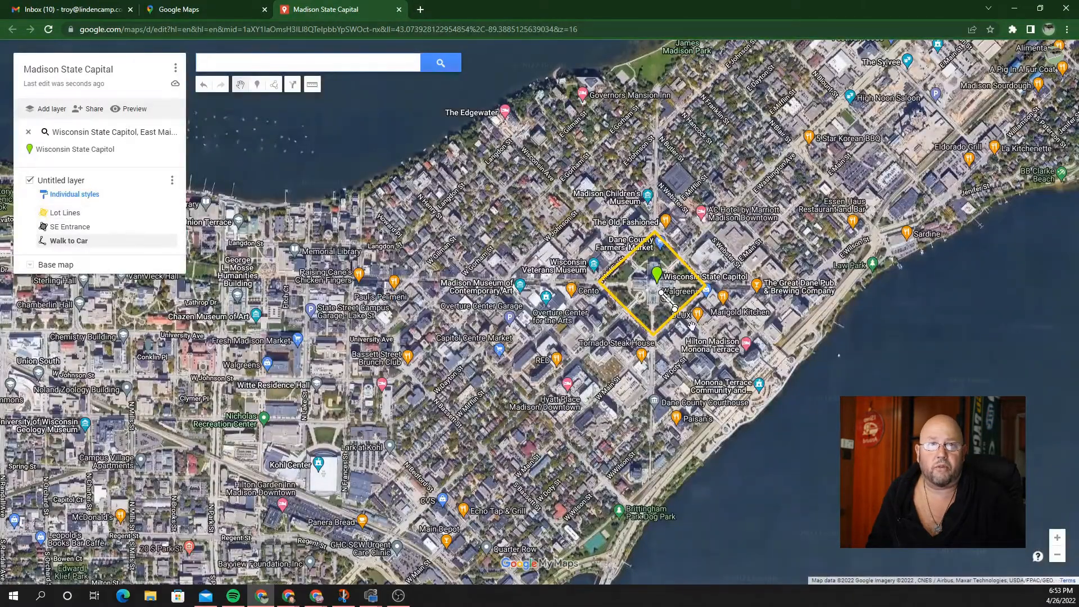
scroll(703, 317, down, 4)
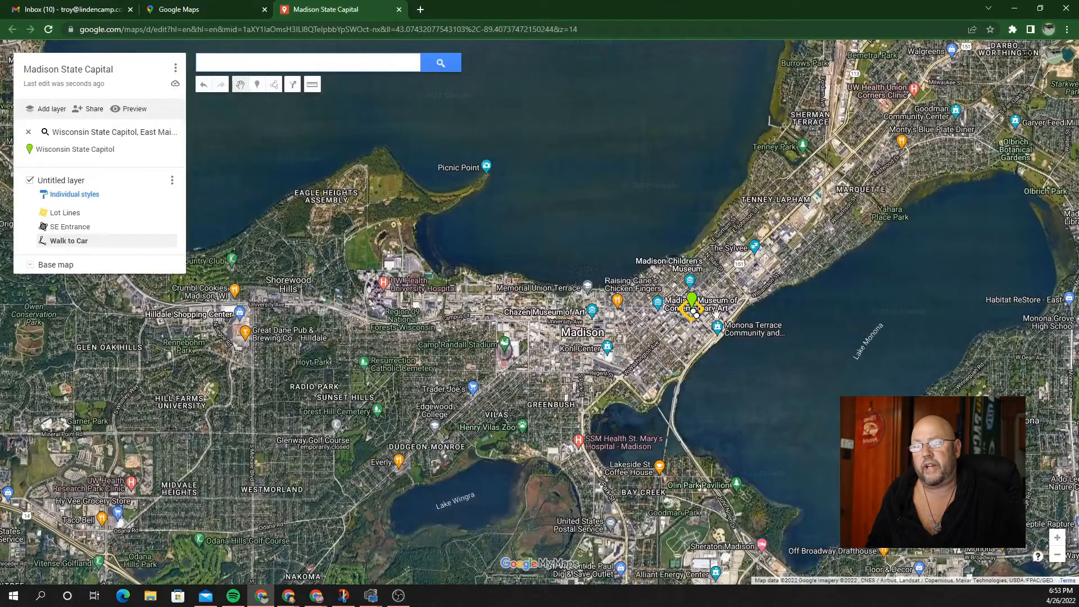
scroll(718, 317, down, 2)
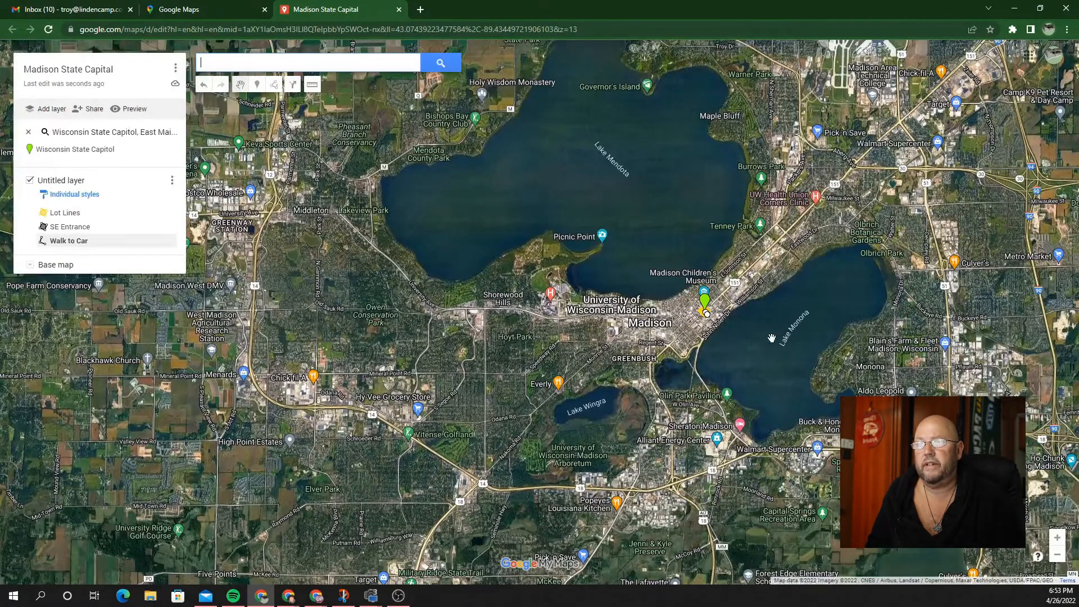
scroll(723, 344, down, 1)
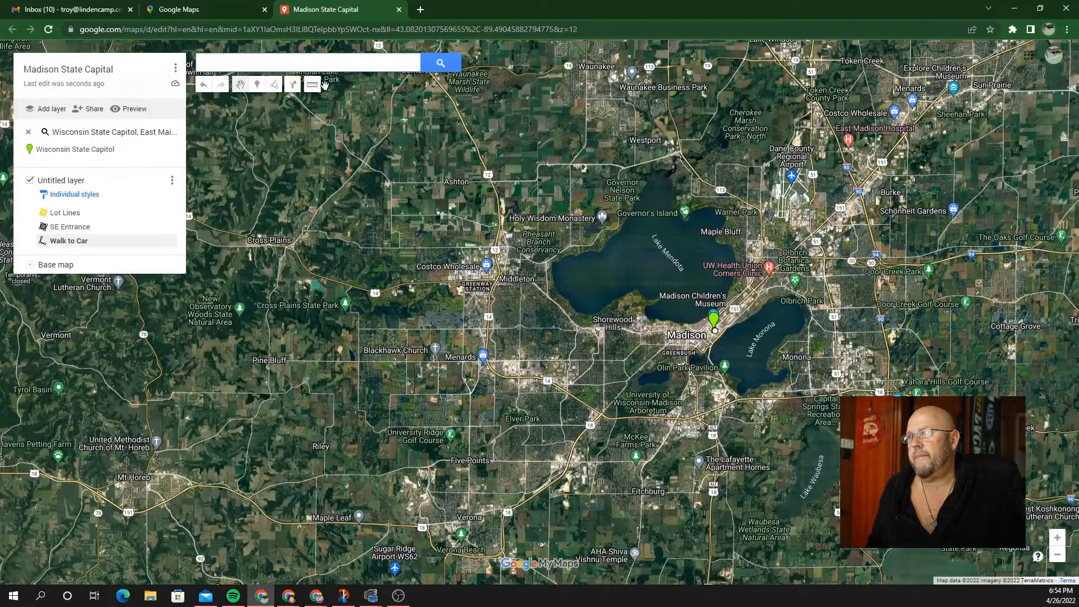
Step: Add driving directions from 'State Capitol' to 'The House on the Rock', choosing each from the suggestions
click(293, 85)
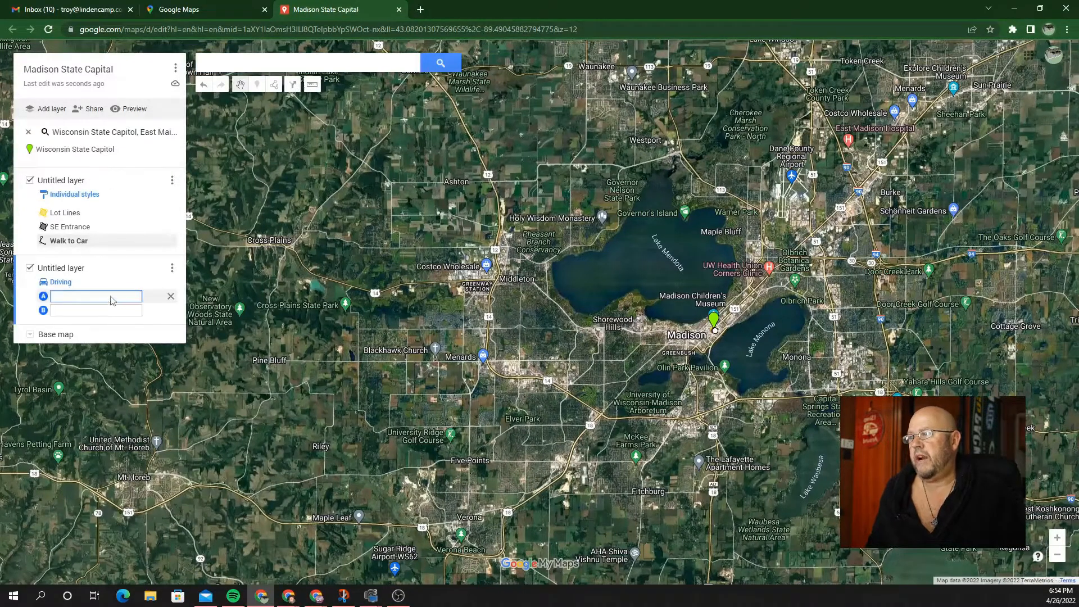
text(sta)
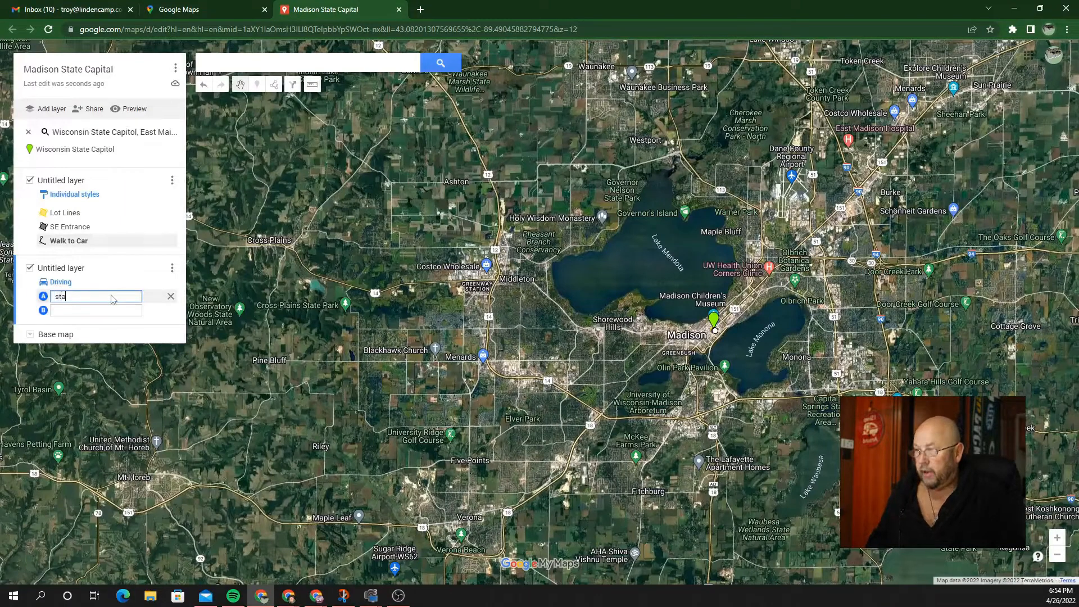
text(te ca)
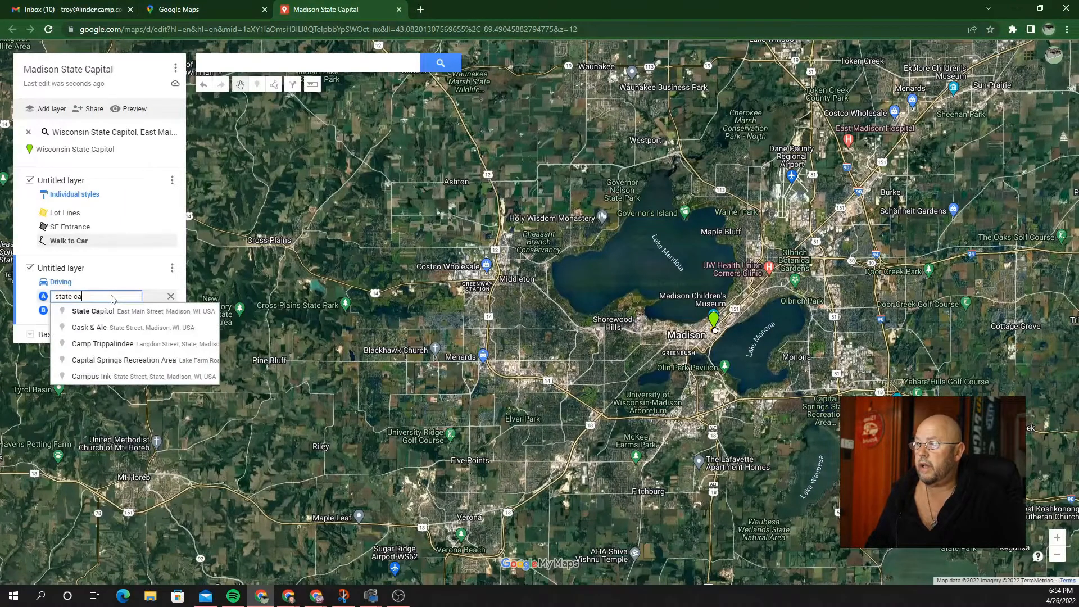
click(92, 311)
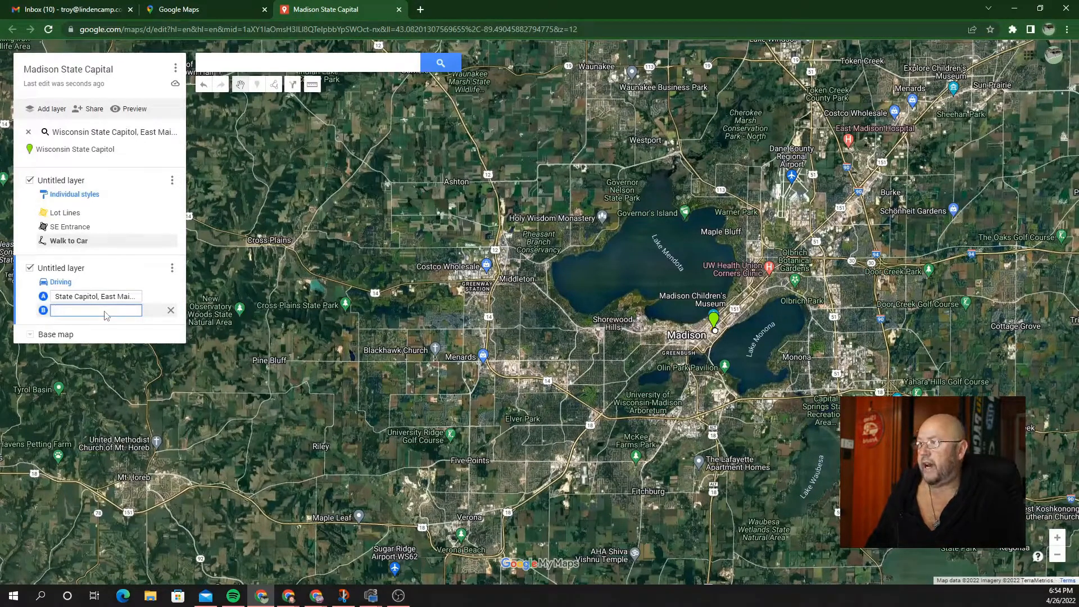
text(hou)
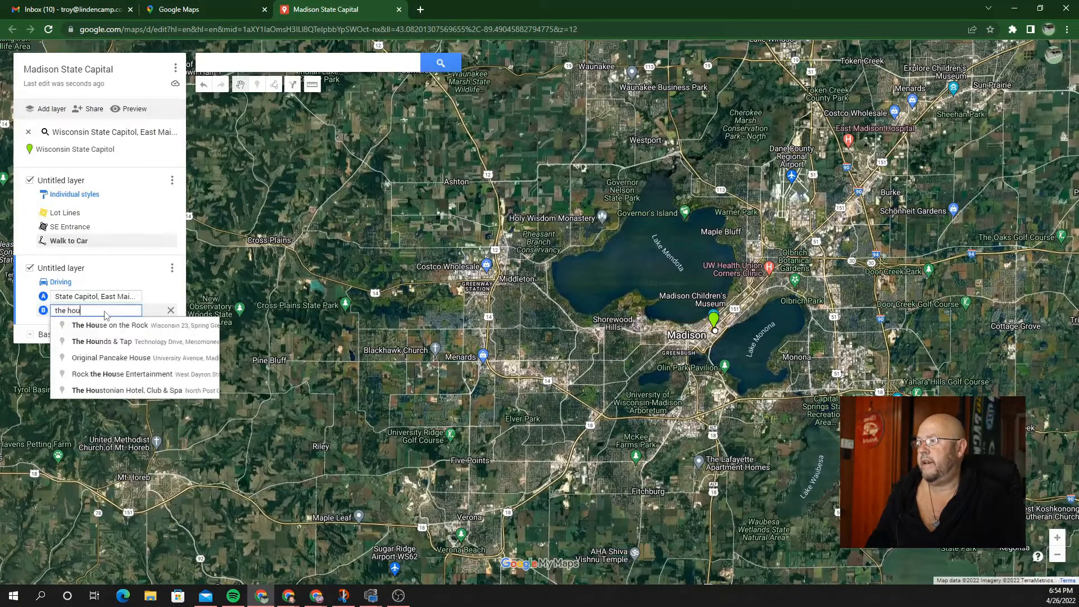
click(108, 324)
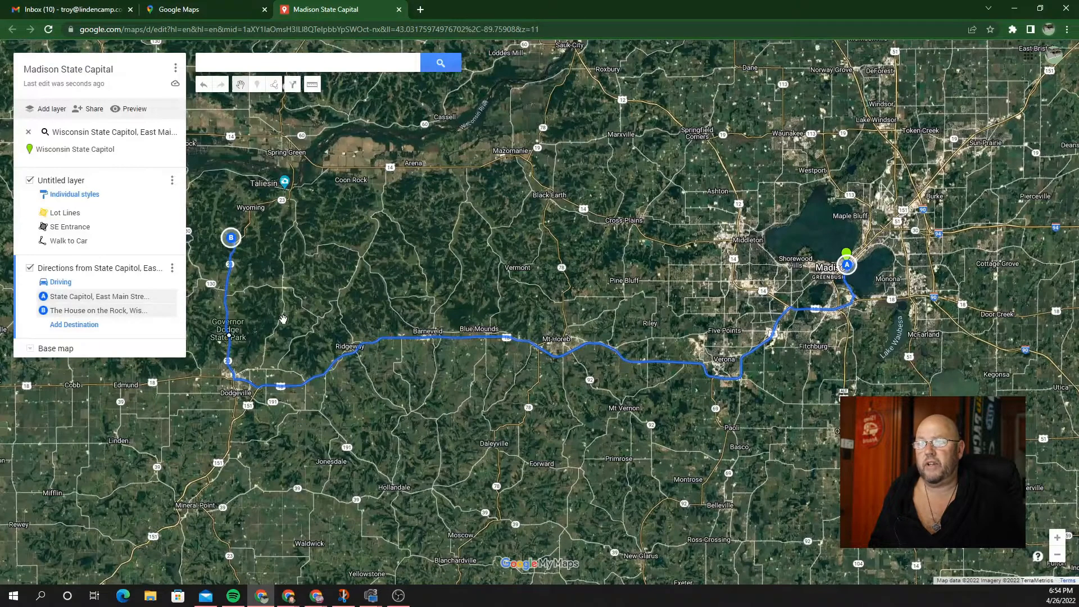
scroll(474, 412, up, 1)
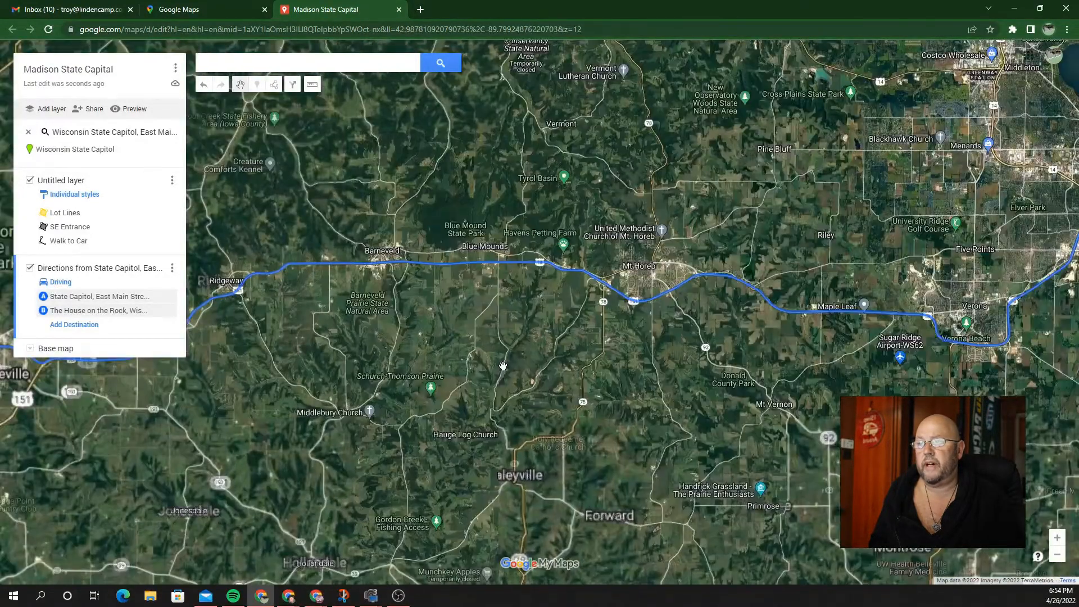
scroll(503, 366, down, 1)
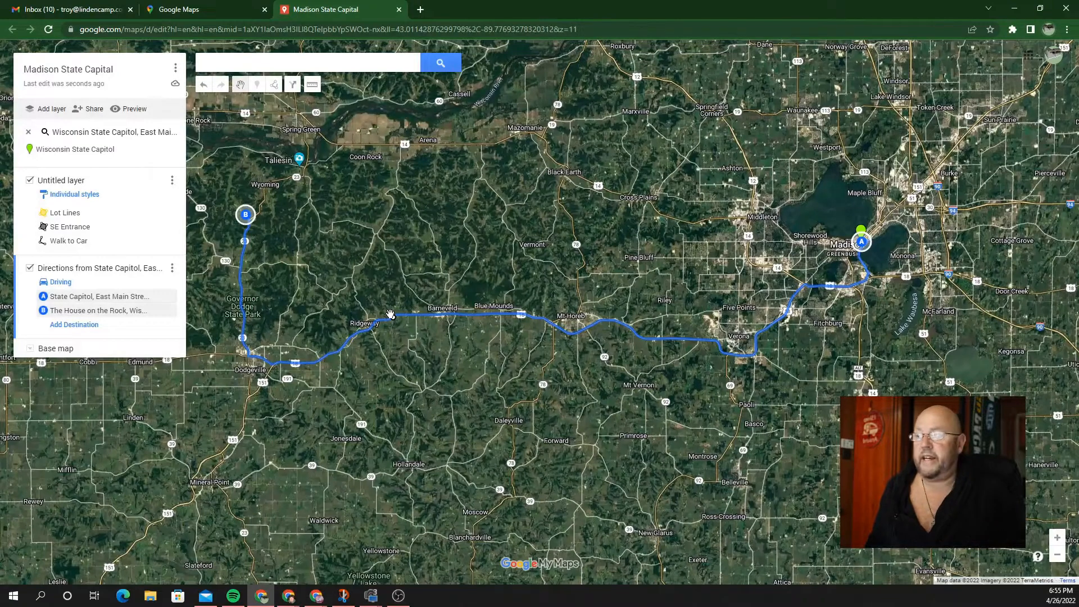
Step: Uncheck the Directions and Untitled layers, with the map zoomed into downtown Madison
click(30, 269)
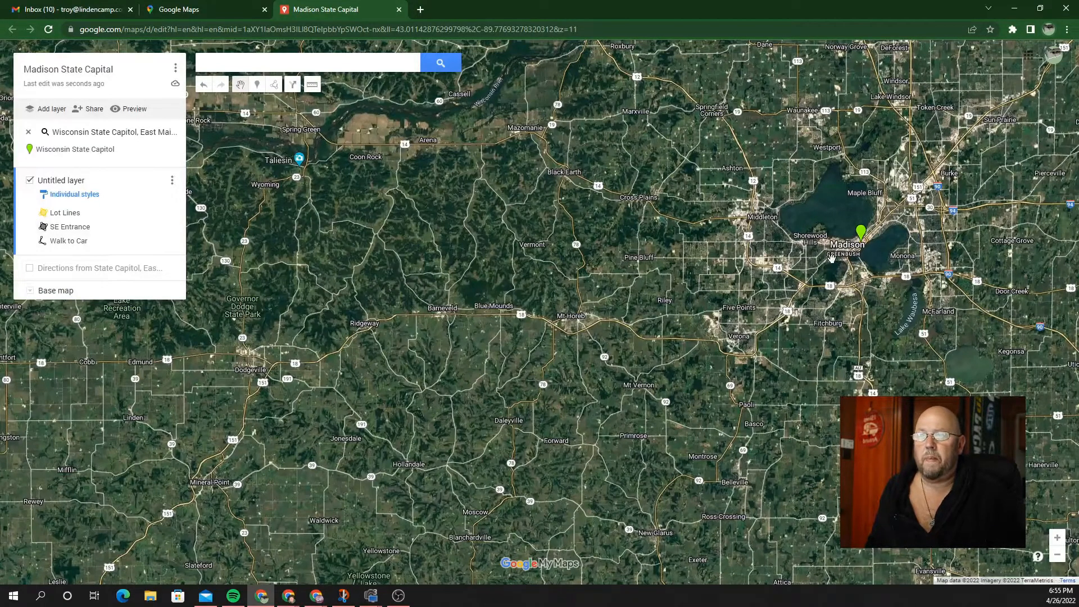
scroll(831, 257, up, 2)
scroll(832, 257, up, 2)
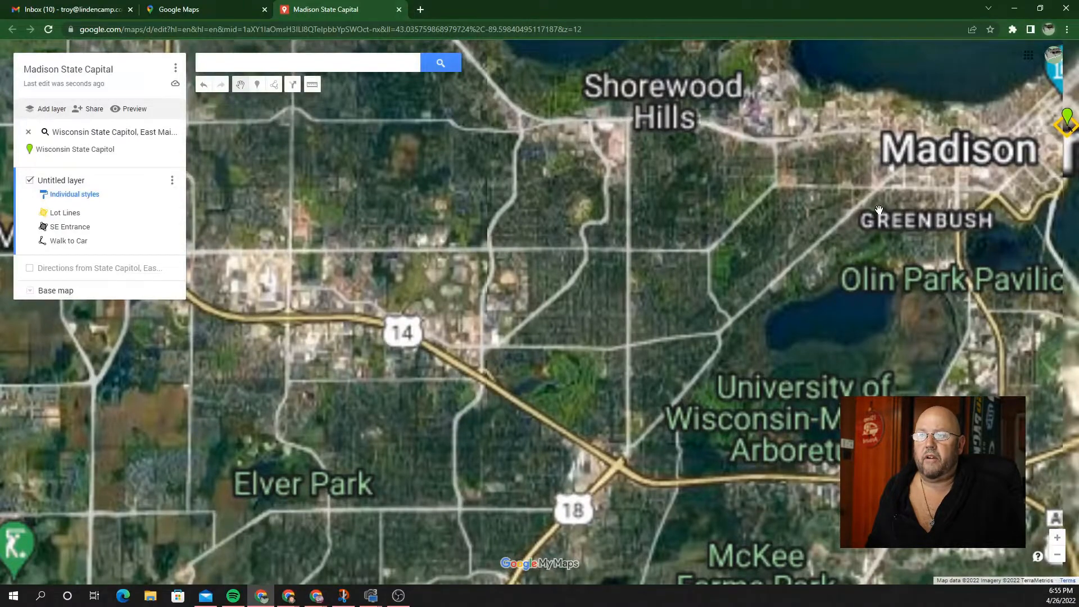
scroll(879, 209, up, 3)
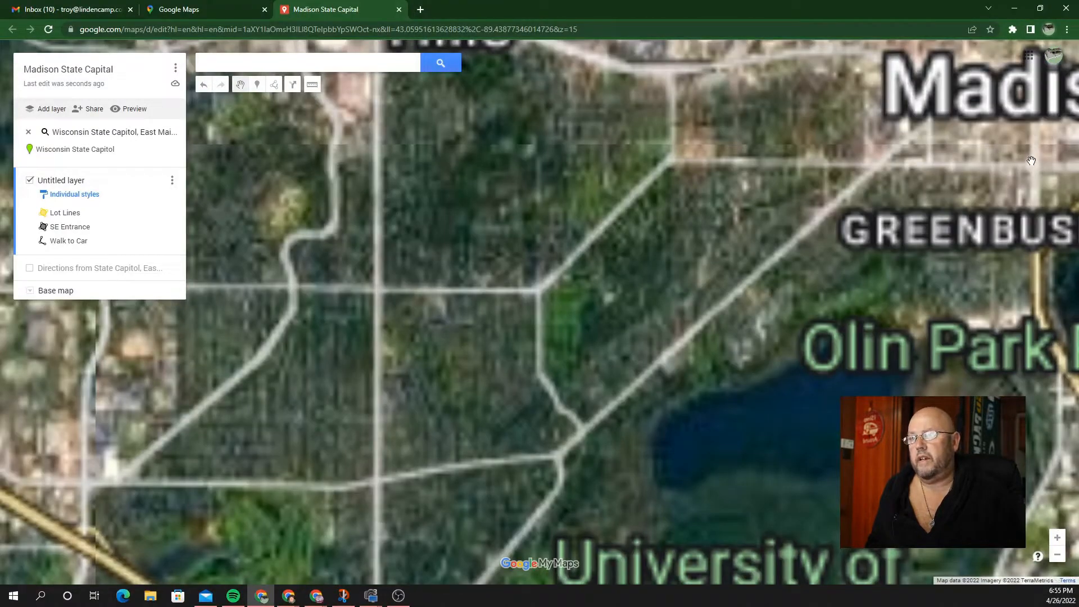
drag(1031, 162, 767, 284)
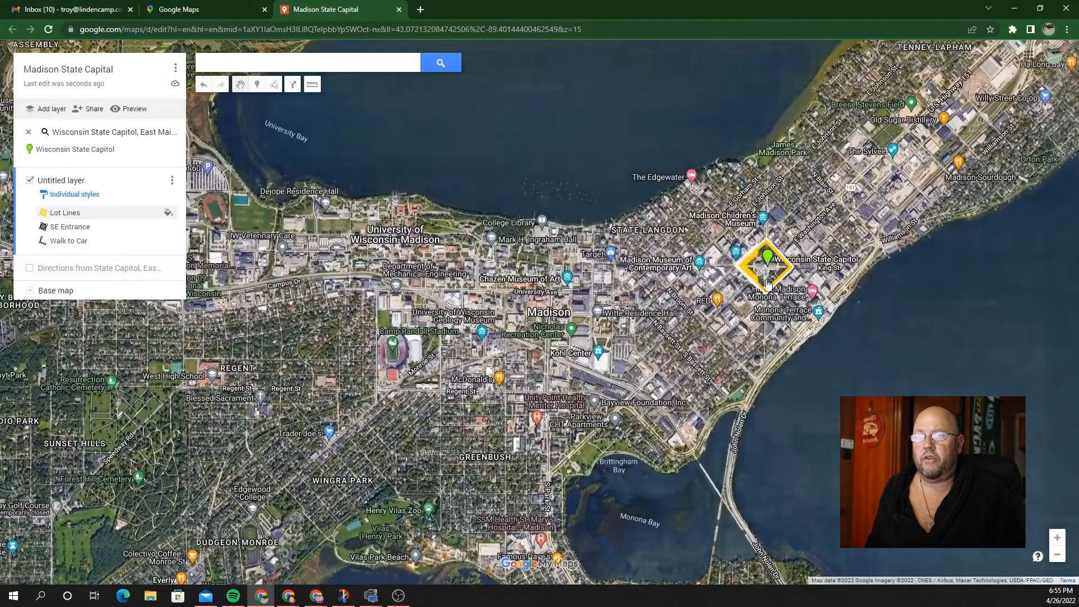
click(30, 181)
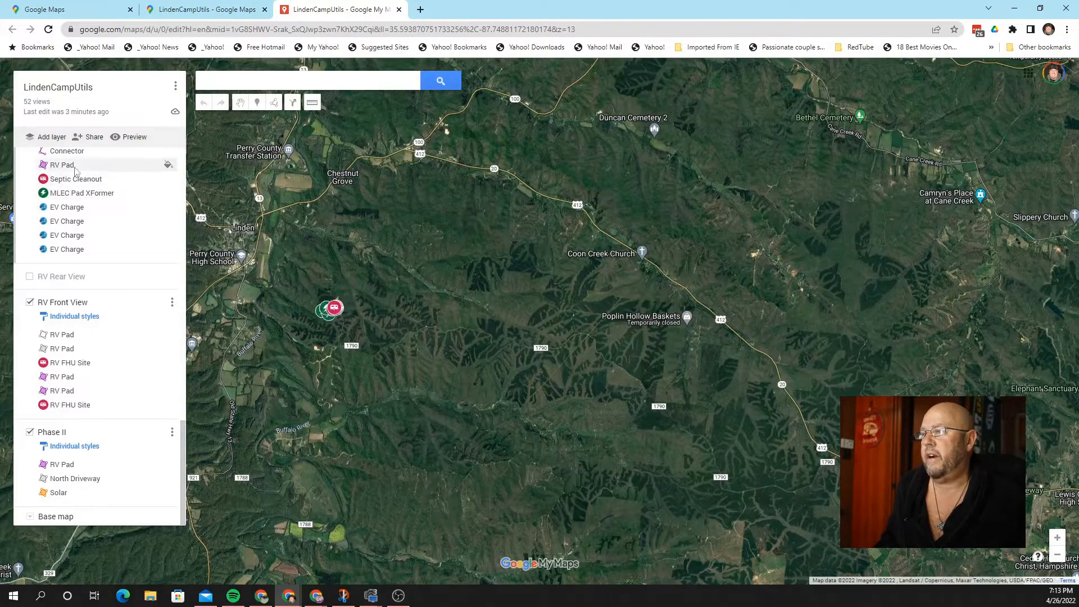
Step: Add a new Untitled layer and bring up its Choose a file to import dialog
click(52, 138)
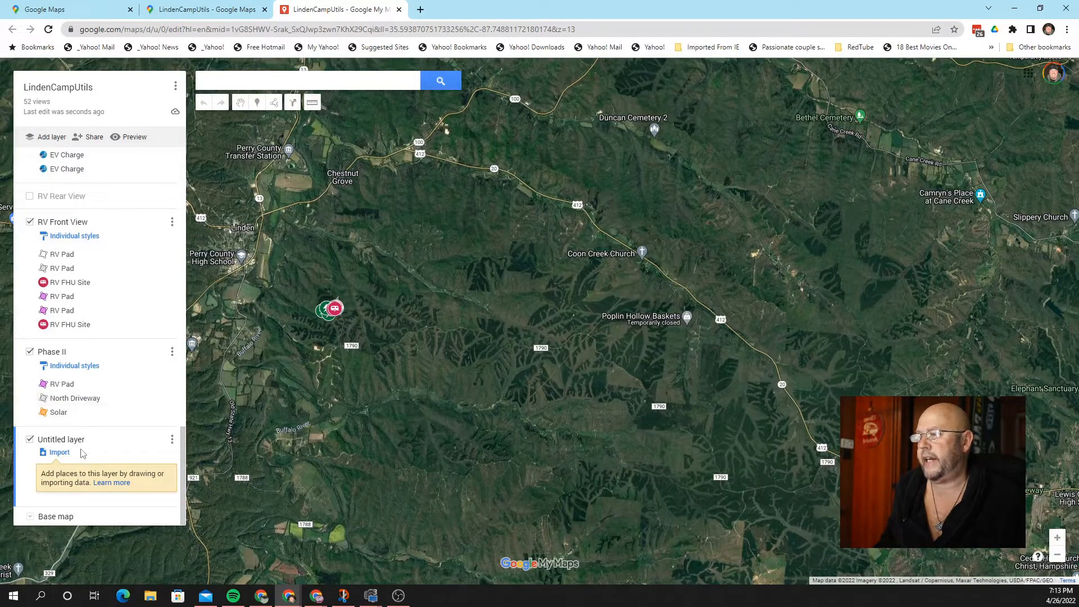
click(59, 452)
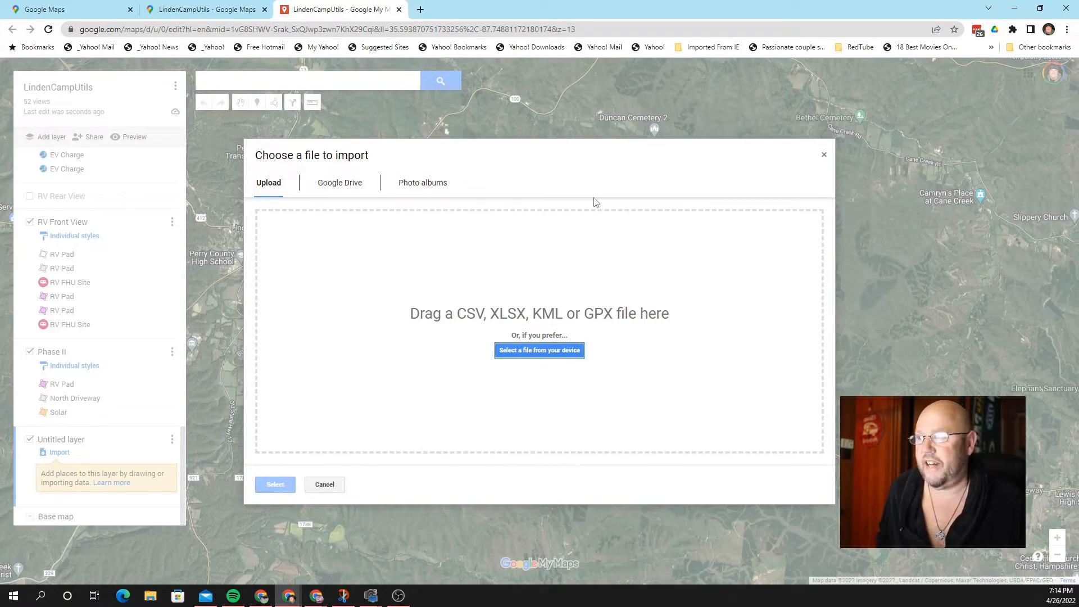
Step: In Photo albums, open TN Land and tick the stake 14, 17, 28, 24 and 25 photos
click(443, 187)
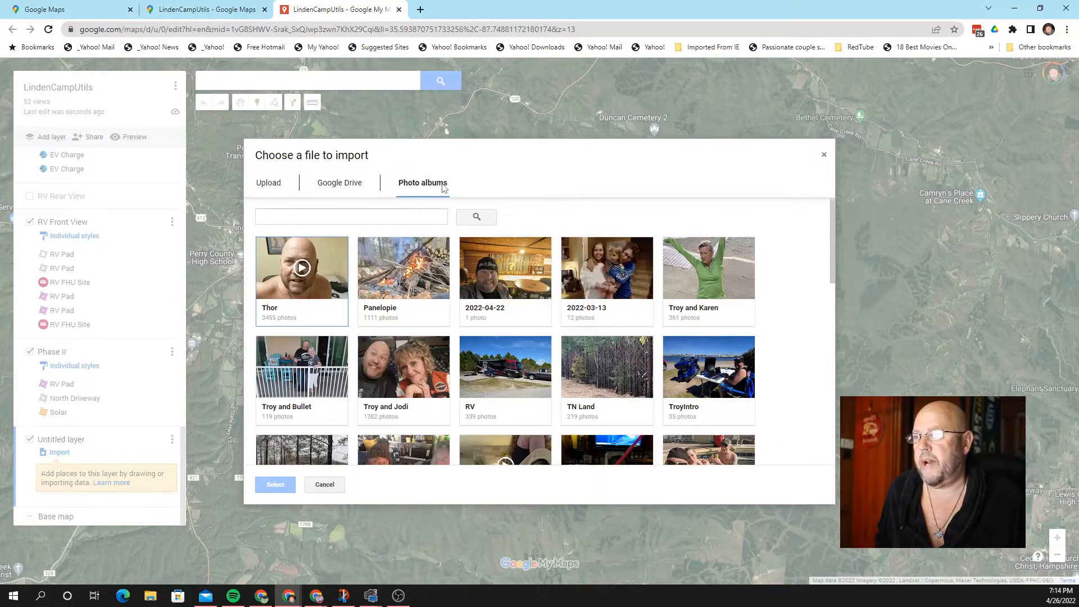
click(595, 365)
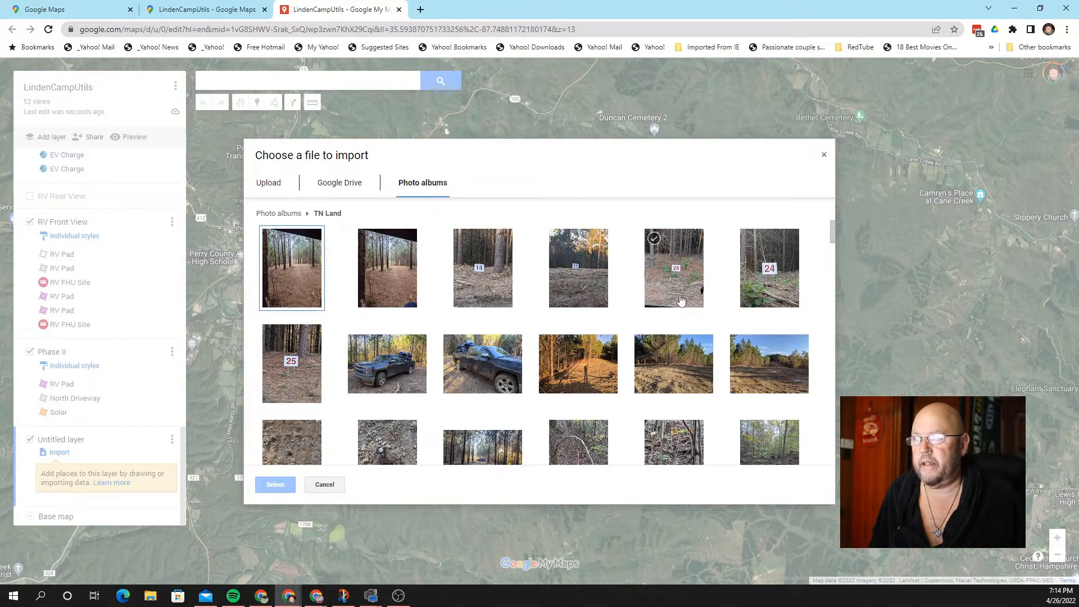
click(463, 239)
click(558, 239)
click(655, 239)
click(752, 239)
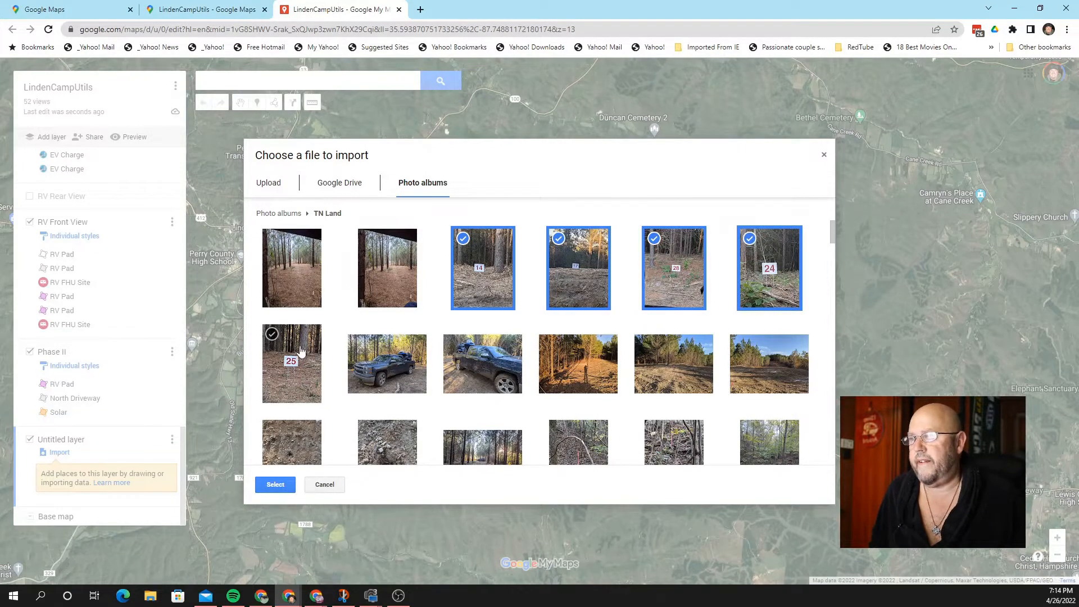
click(272, 336)
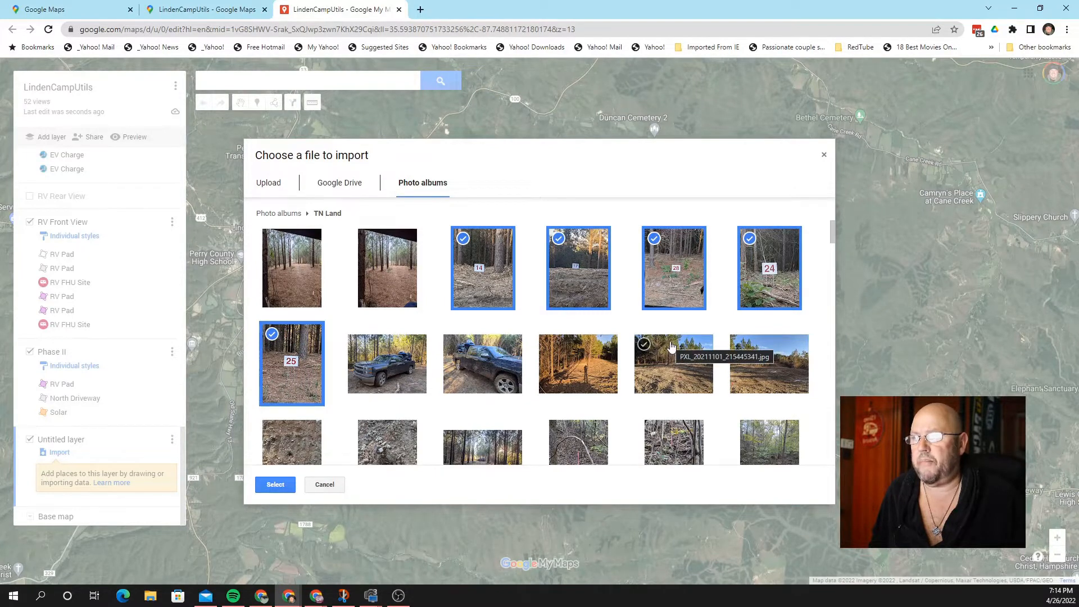
Step: Also tick another site photo, the orange stake photo and the pink and orange stakes photo
scroll(680, 337, down, 2)
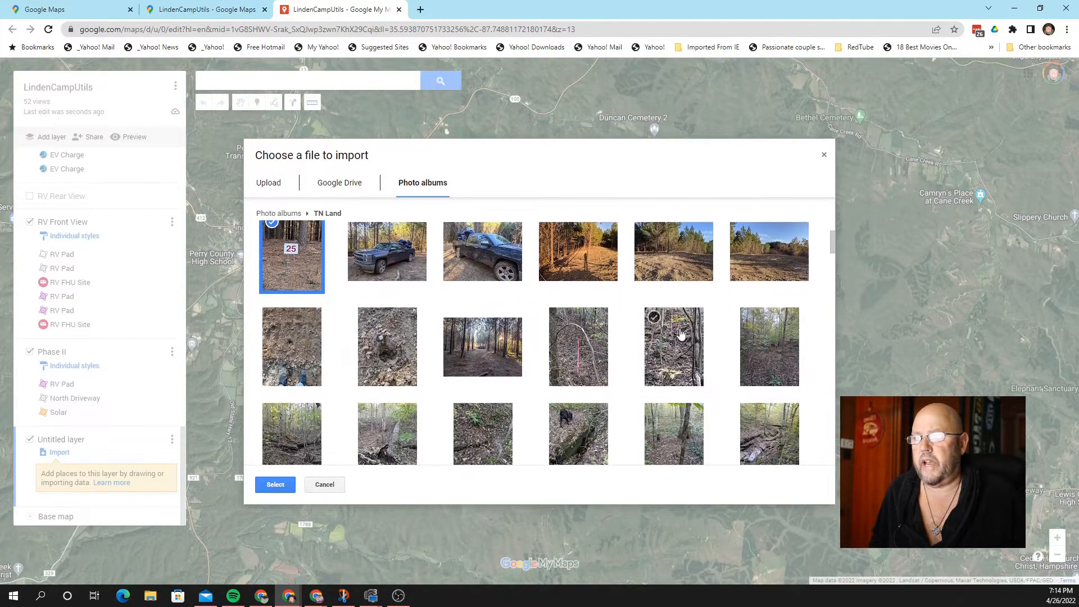
scroll(675, 334, down, 1)
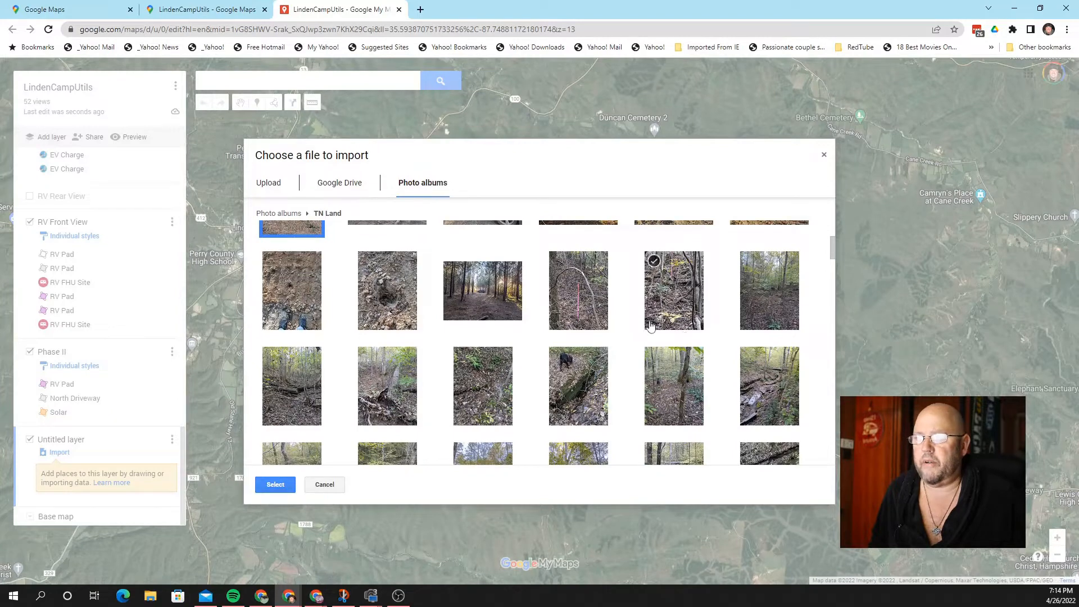
click(559, 264)
scroll(631, 331, down, 4)
scroll(631, 331, down, 5)
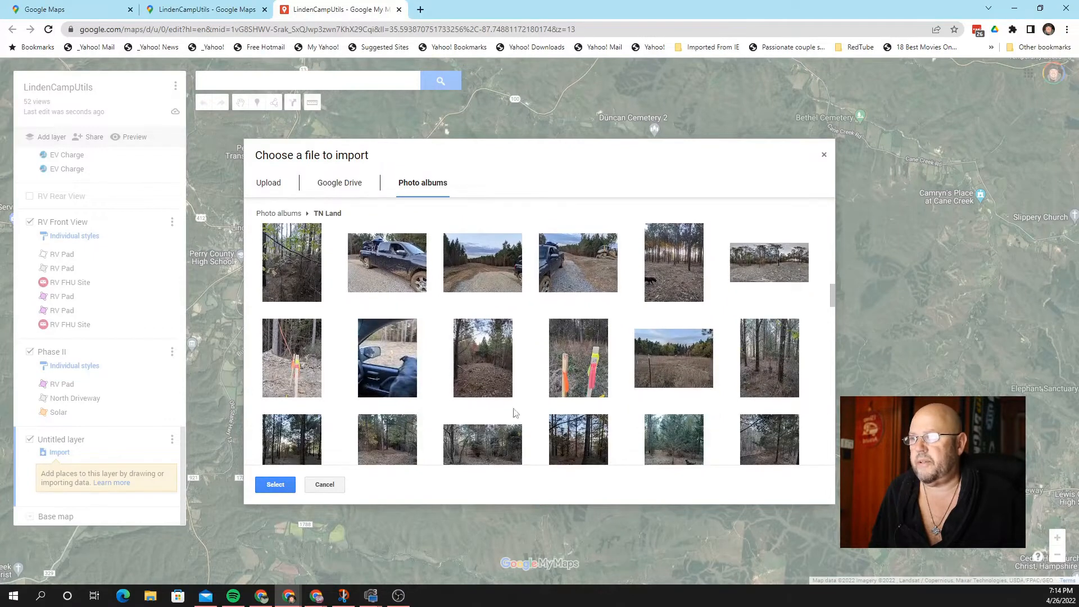
click(276, 342)
click(562, 332)
Step: Tick two more woodland photos and import the selection into the map
scroll(671, 362, down, 3)
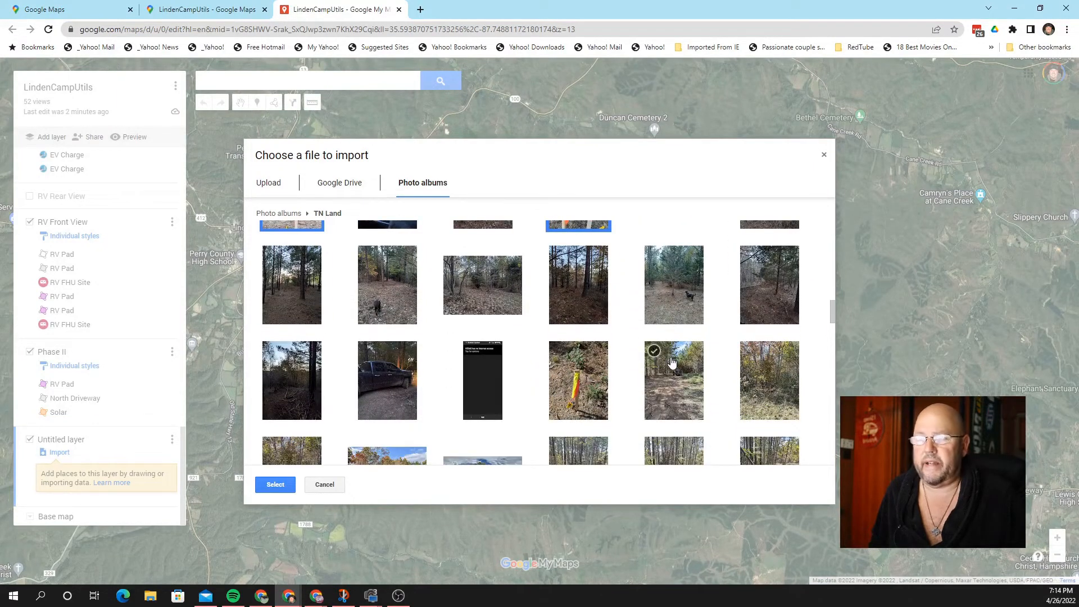
click(560, 352)
scroll(683, 371, down, 6)
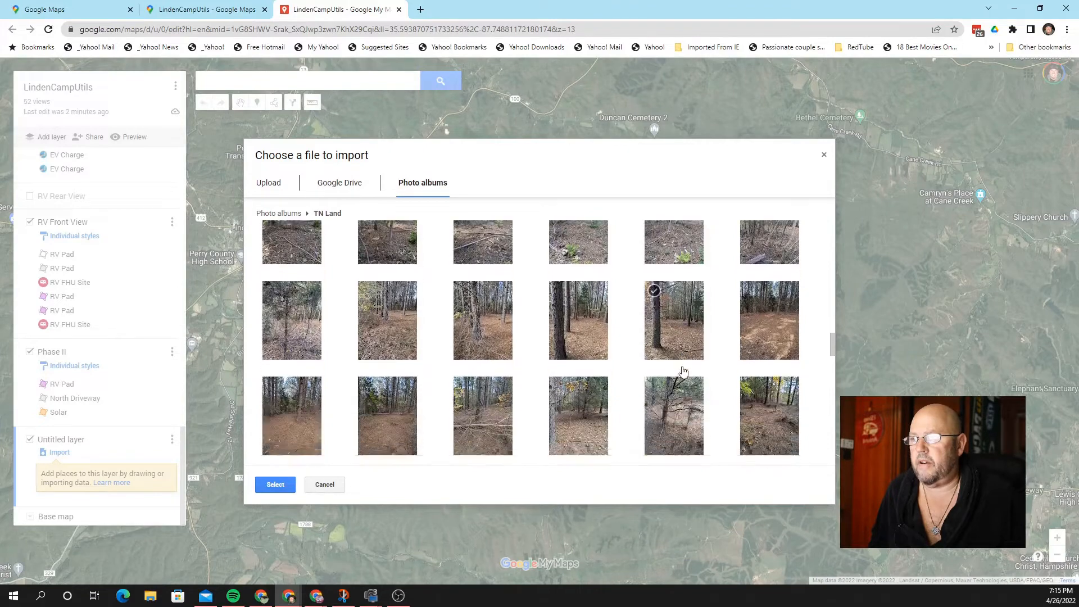
scroll(618, 360, down, 1)
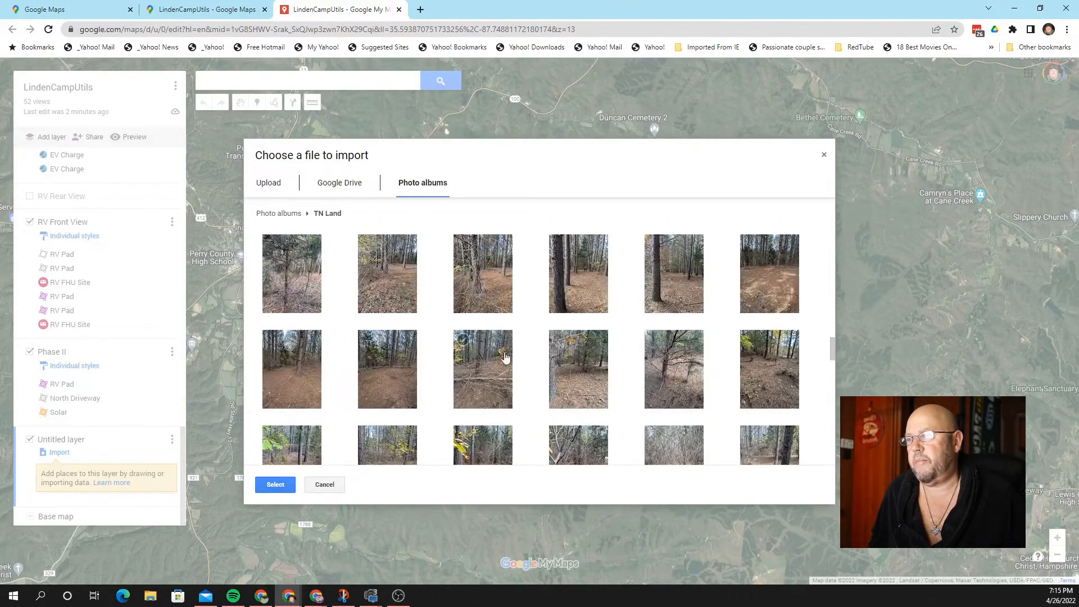
click(471, 346)
scroll(719, 391, down, 3)
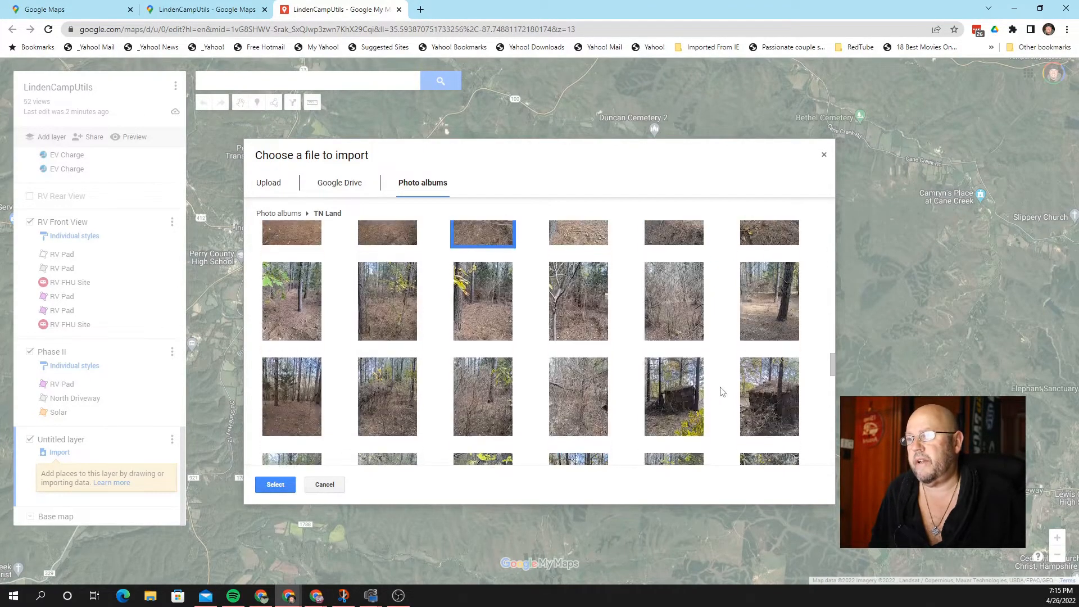
scroll(722, 392, down, 2)
scroll(670, 391, down, 2)
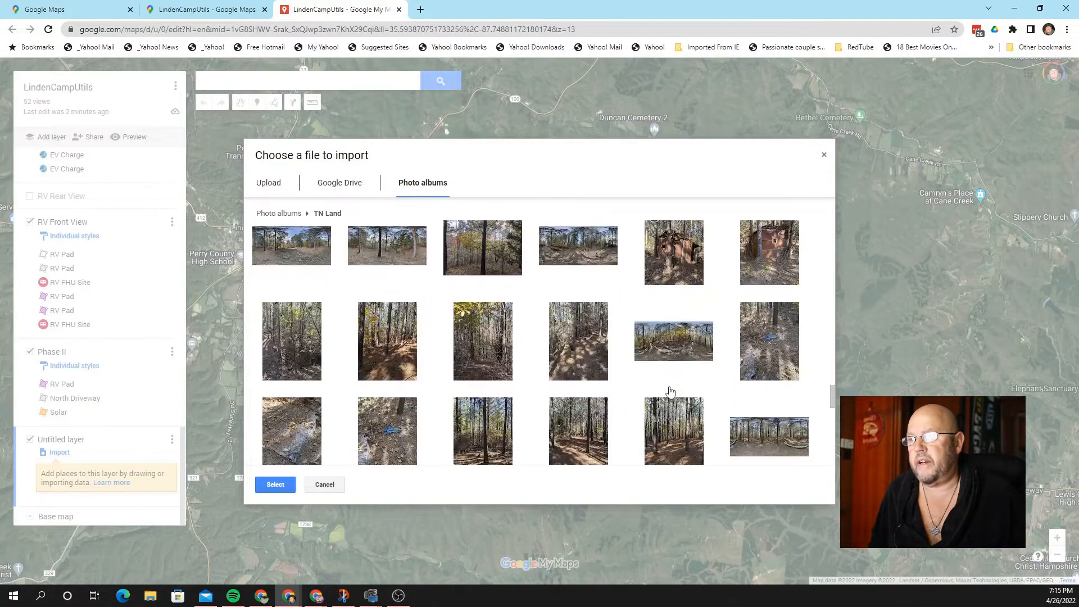
scroll(669, 392, down, 3)
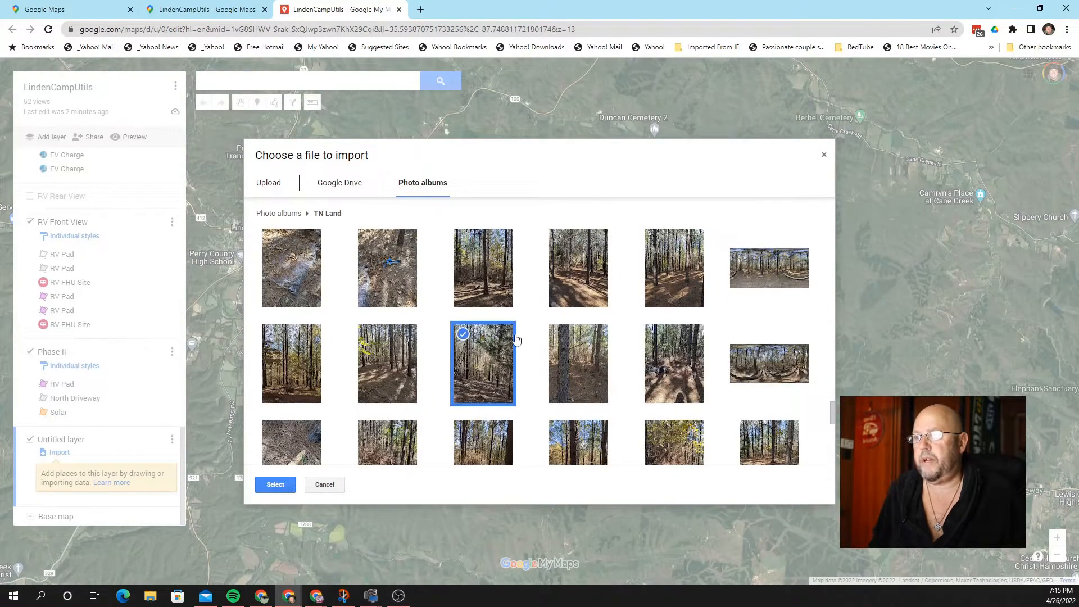
click(278, 486)
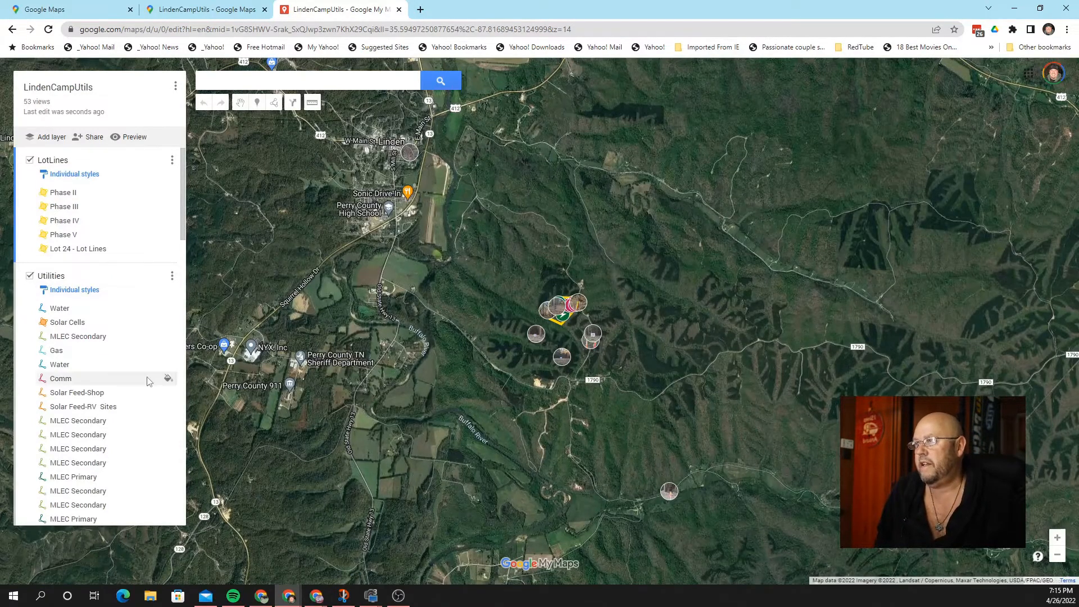
Step: Scroll the layer panel down to the Imported Photos layer's nine address-named photo markers
scroll(139, 354, down, 10)
scroll(139, 358, down, 8)
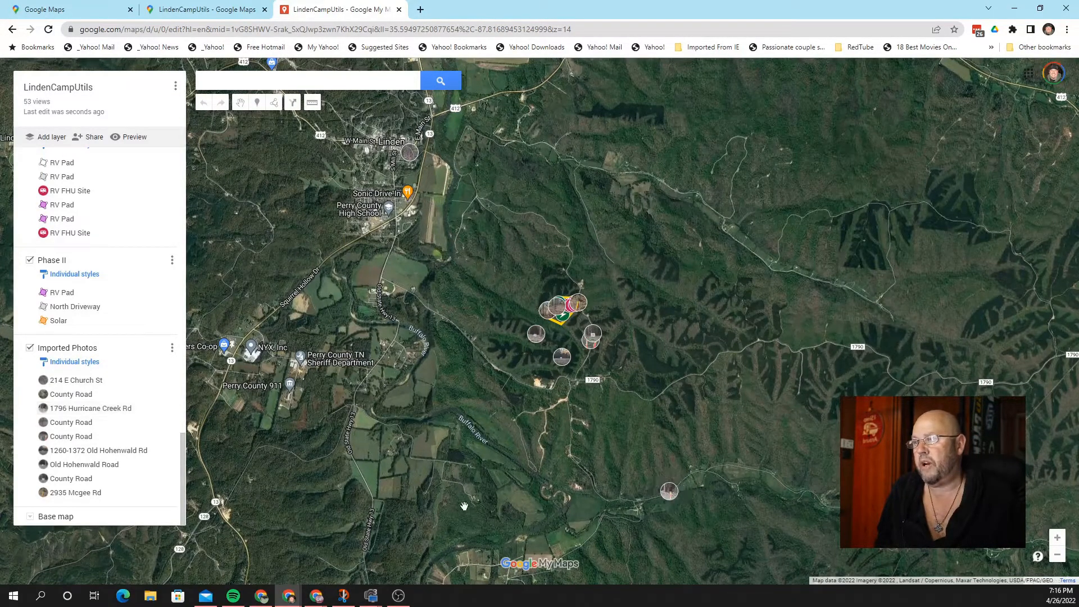
Step: Toggle the Imported Photos layer off and back on, then zoom onto the camp plan
click(29, 348)
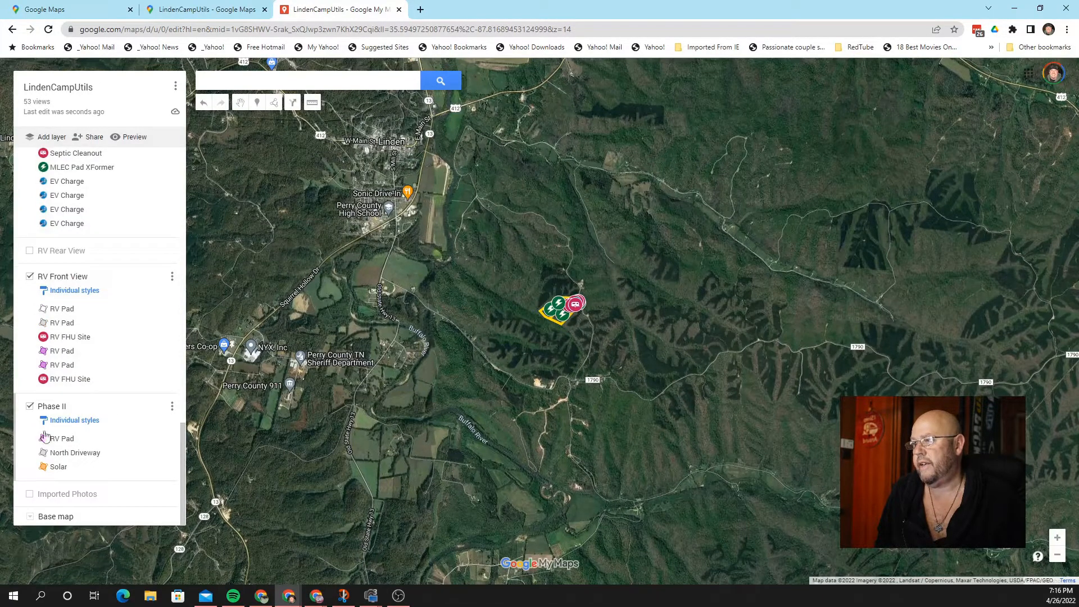
click(29, 494)
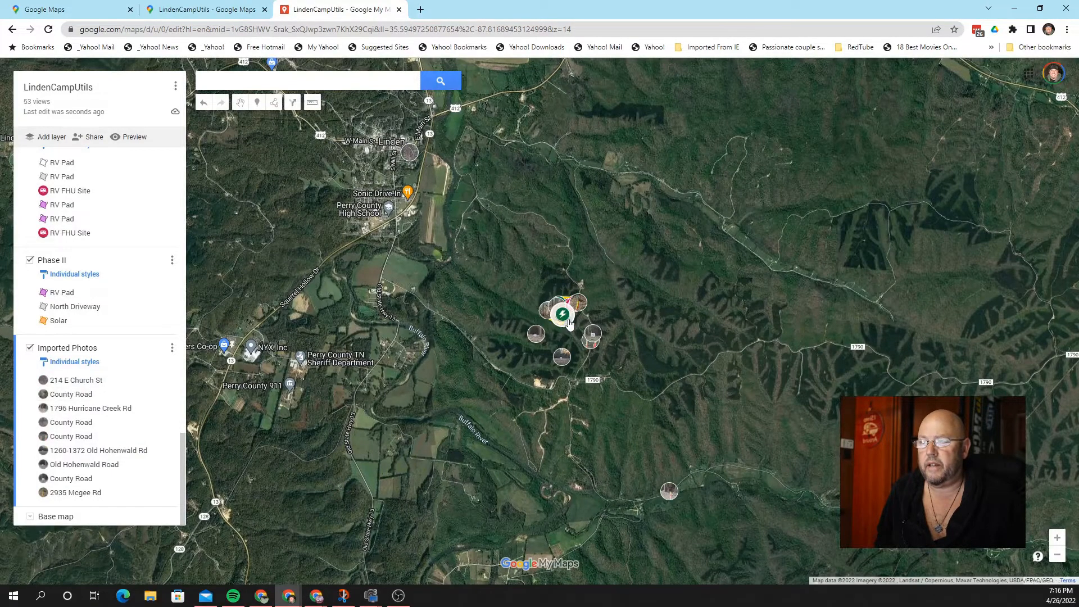
scroll(569, 321, up, 2)
scroll(606, 311, up, 3)
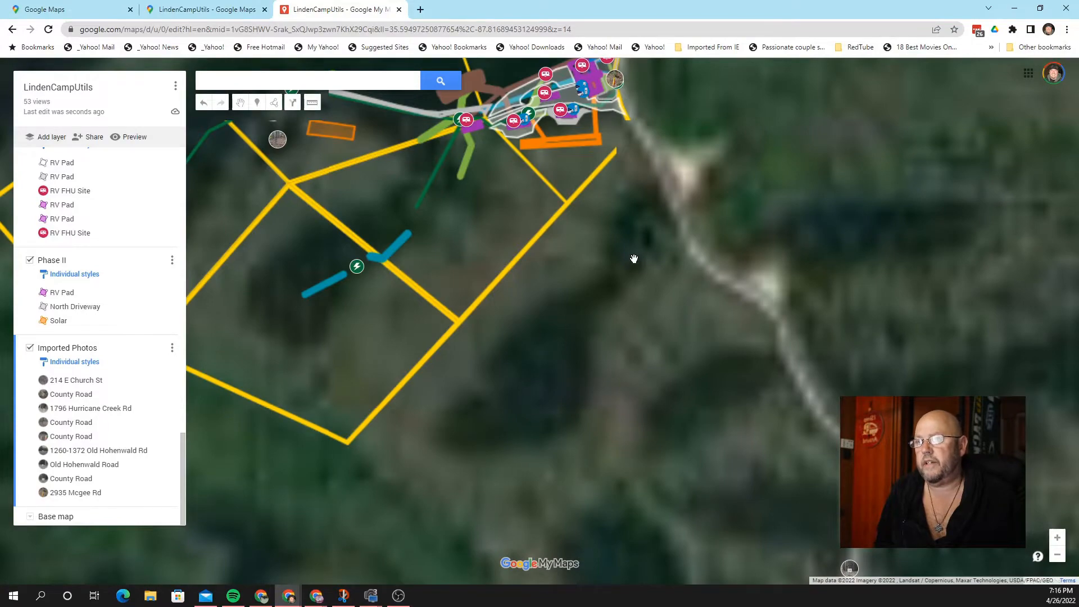
scroll(633, 259, up, 2)
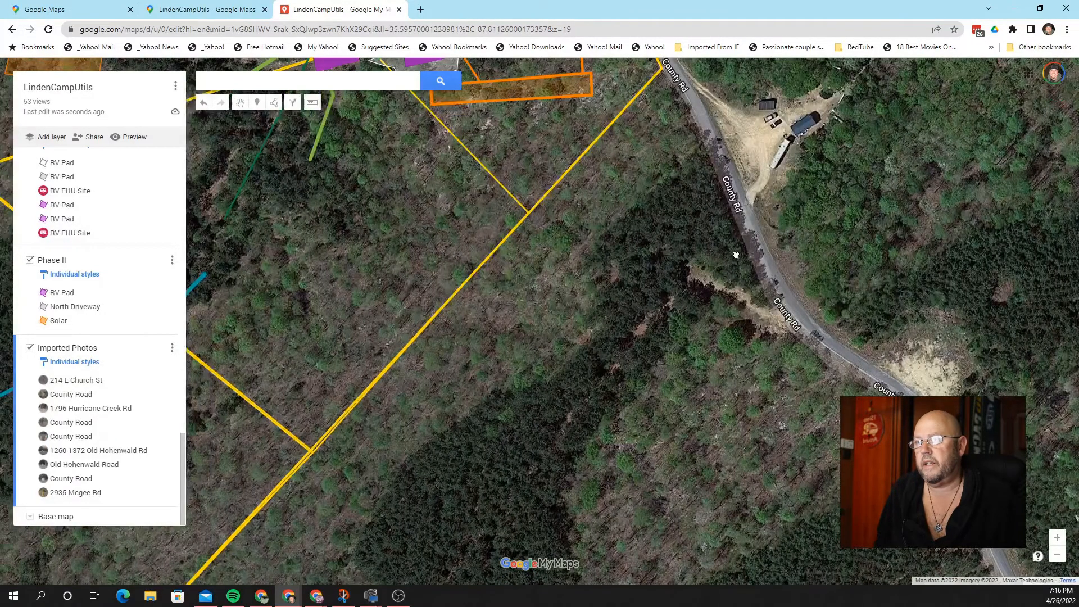
drag(736, 256, 776, 392)
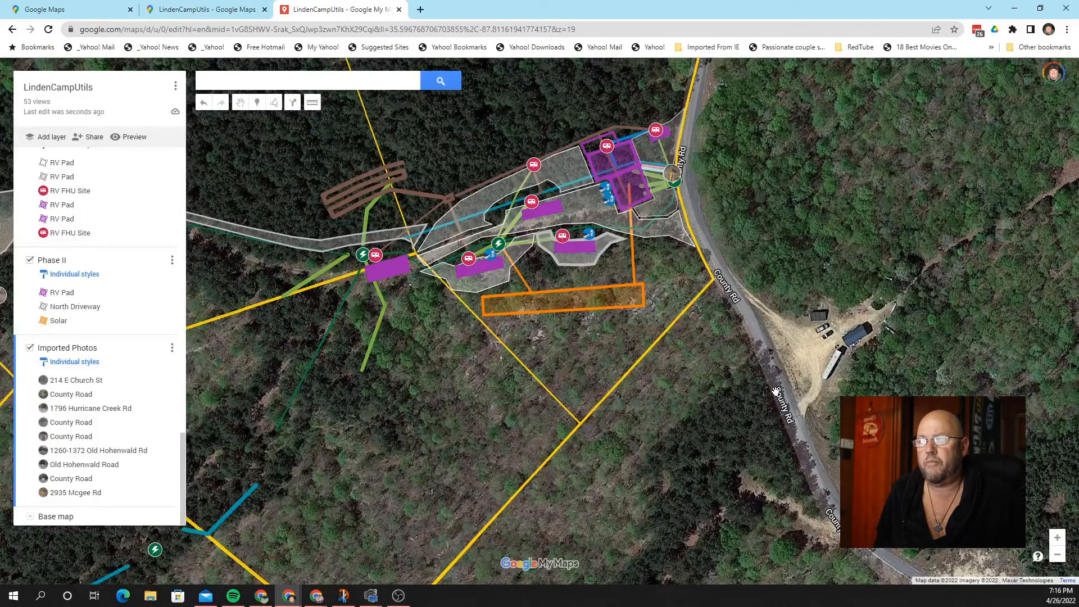
drag(685, 181, 722, 279)
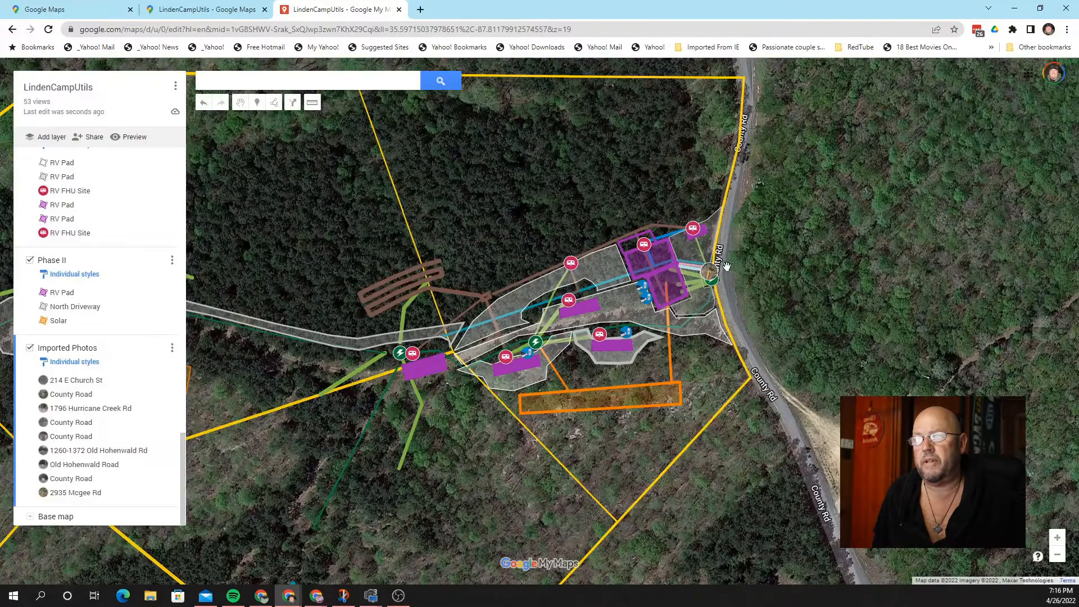
scroll(725, 268, up, 2)
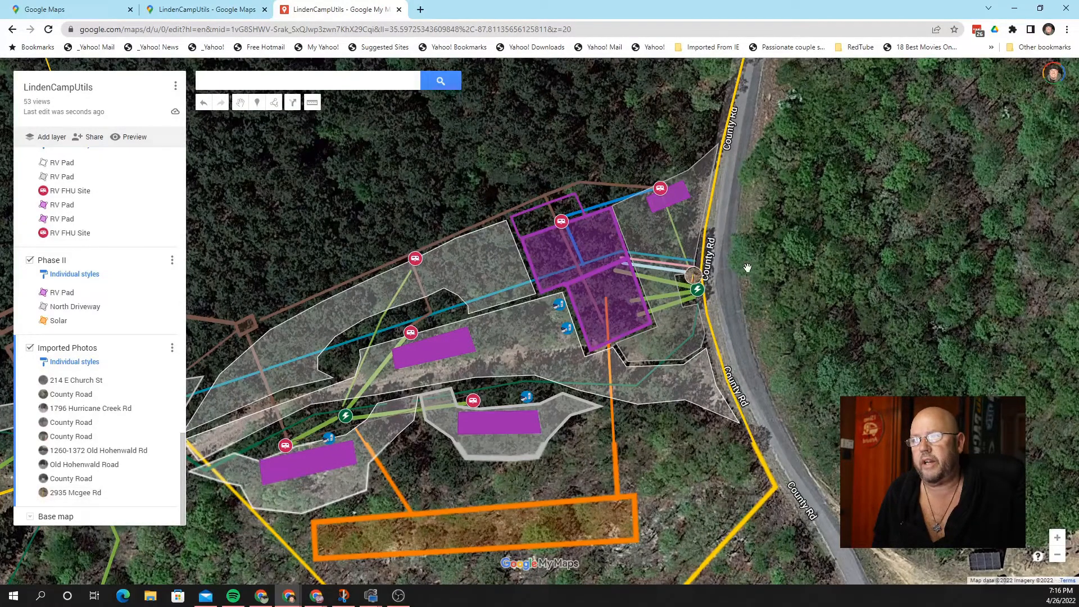
click(697, 279)
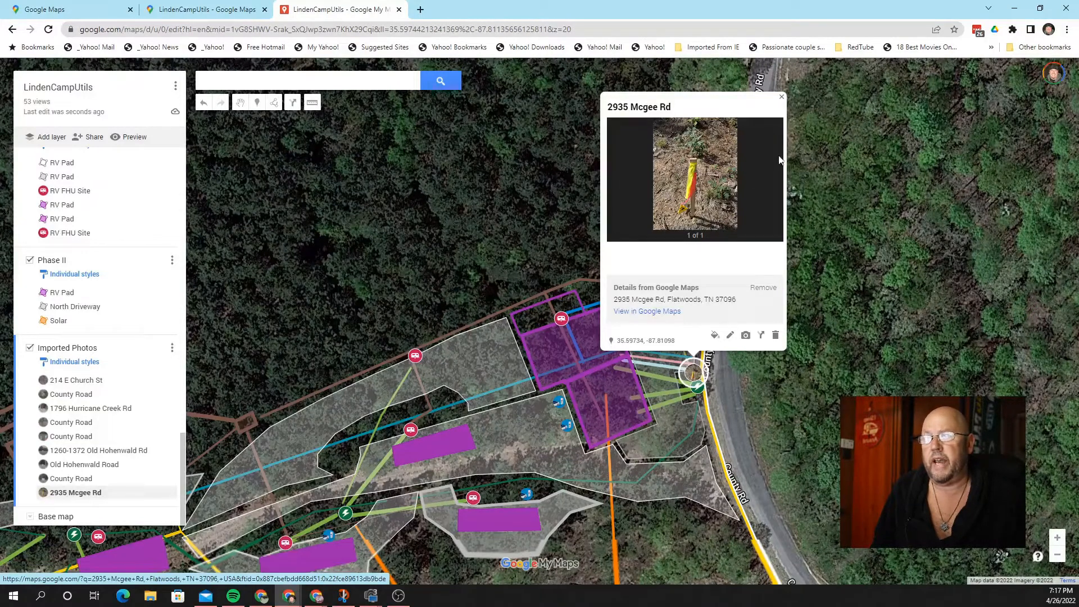
click(781, 97)
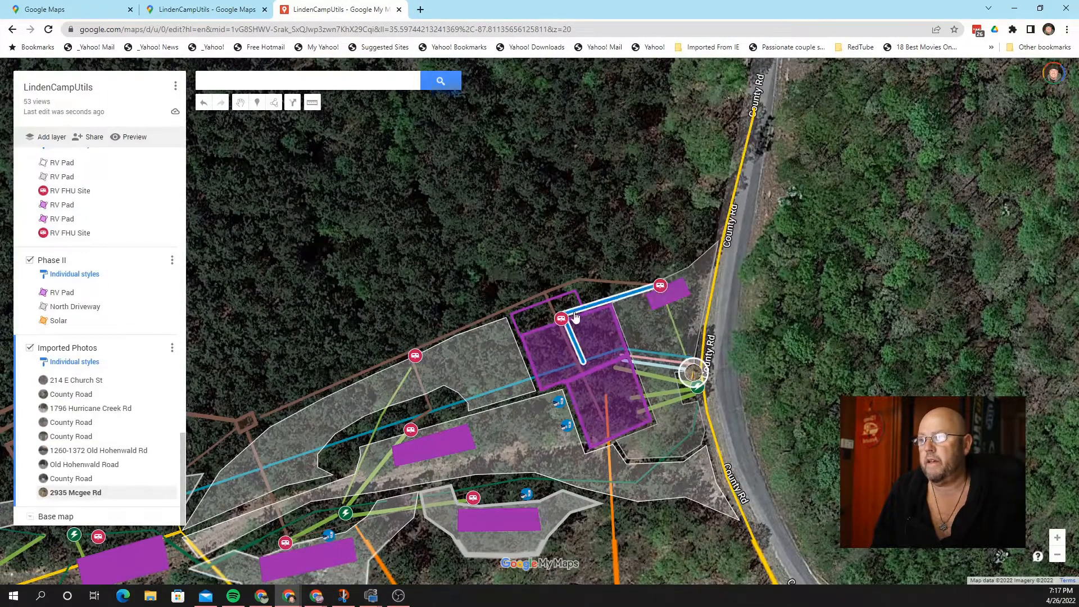
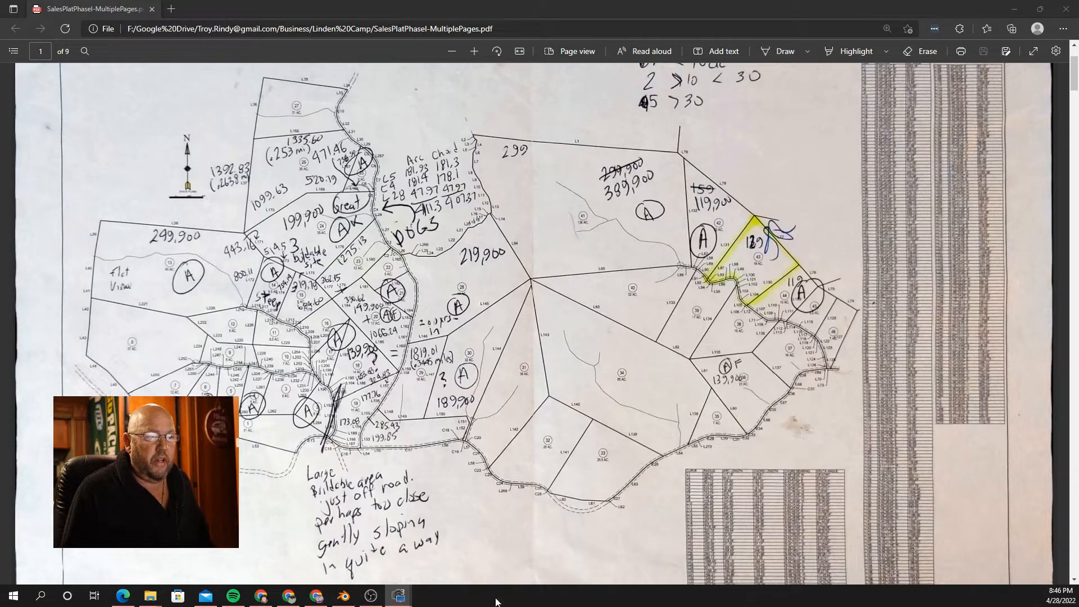
Step: Scroll through the plat maps and curve and line tables on PDF pages 2–5, then return to page 2
scroll(531, 450, down, 10)
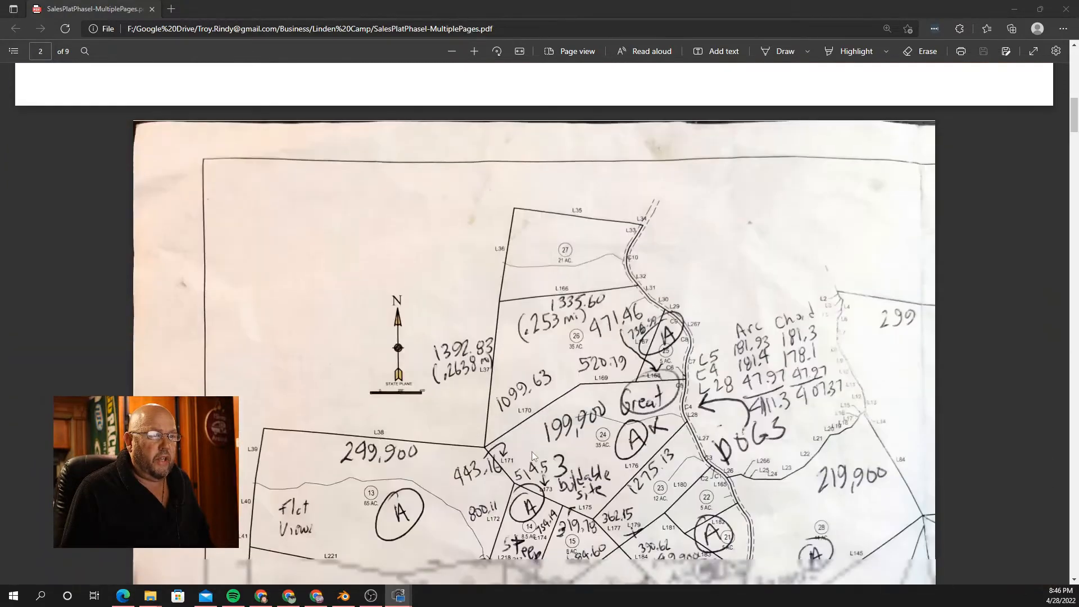
scroll(531, 450, down, 5)
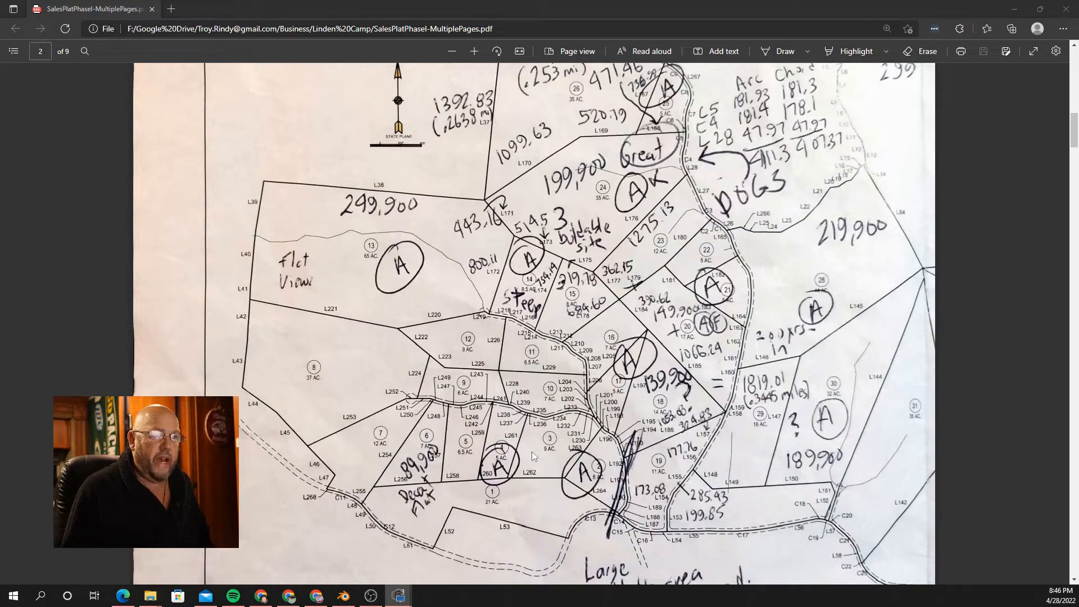
scroll(565, 207, down, 17)
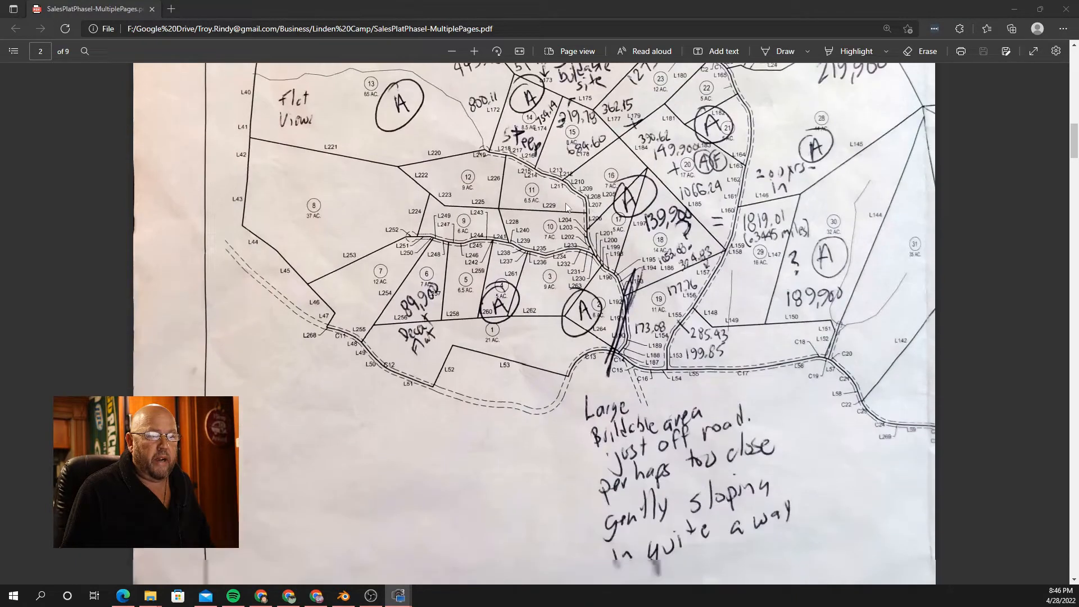
scroll(566, 208, down, 7)
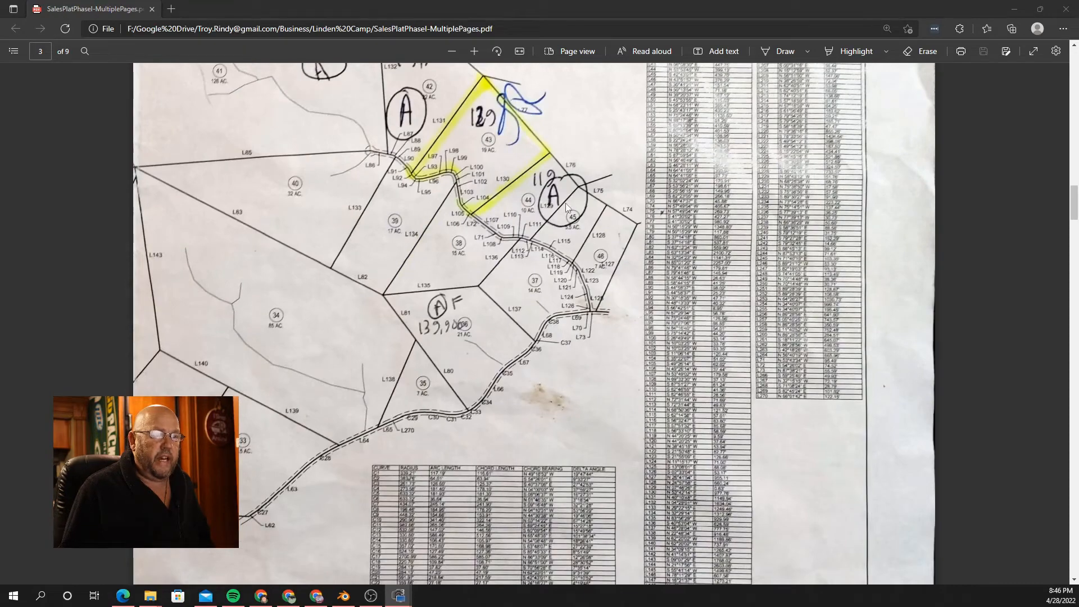
scroll(566, 204, down, 8)
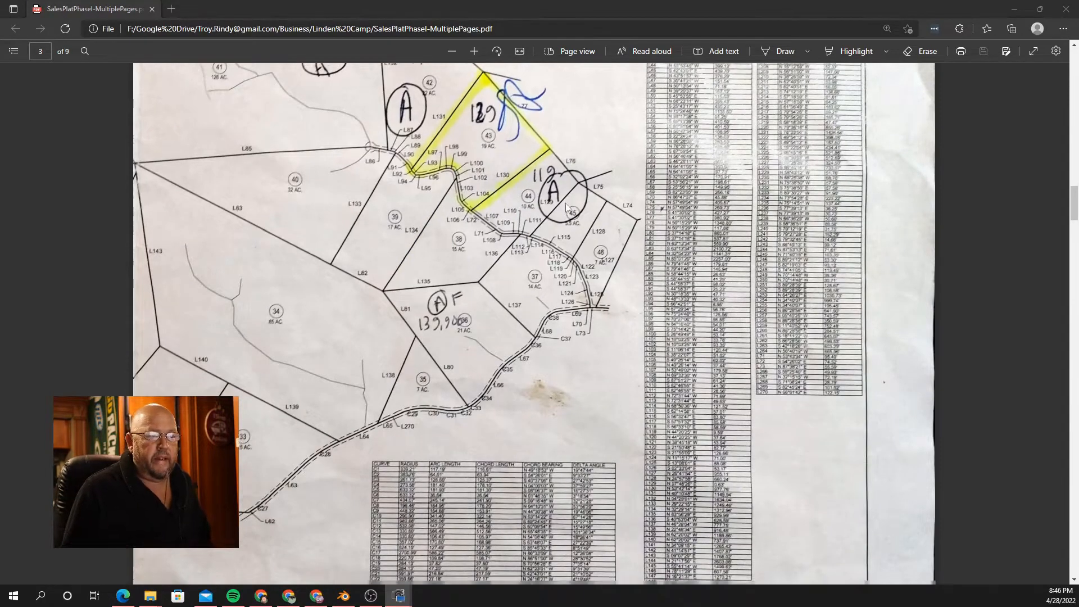
scroll(565, 207, down, 8)
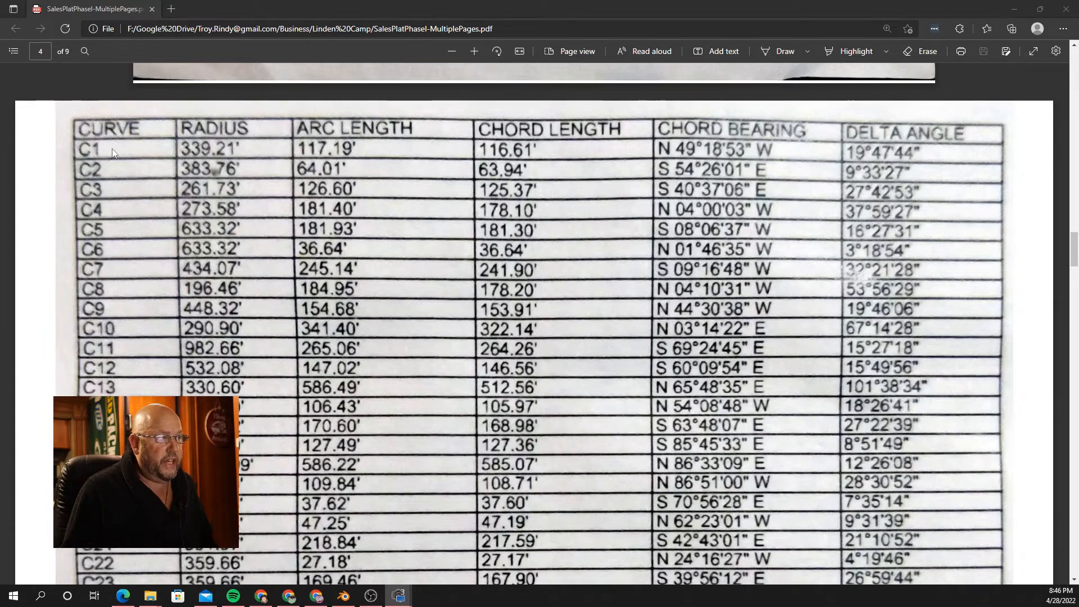
scroll(120, 147, down, 10)
scroll(113, 149, down, 10)
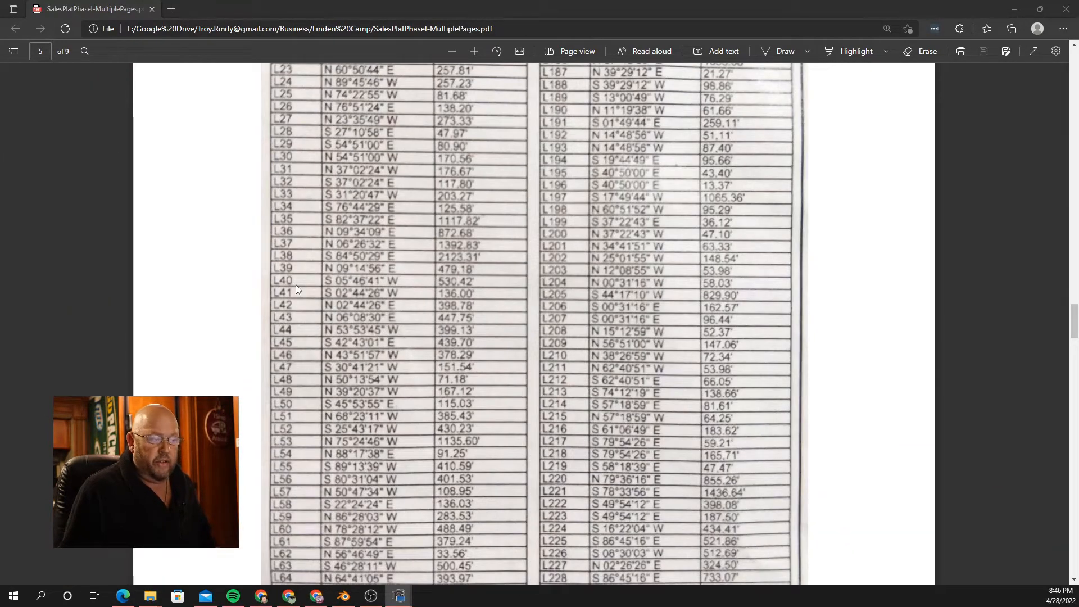
scroll(298, 264, up, 20)
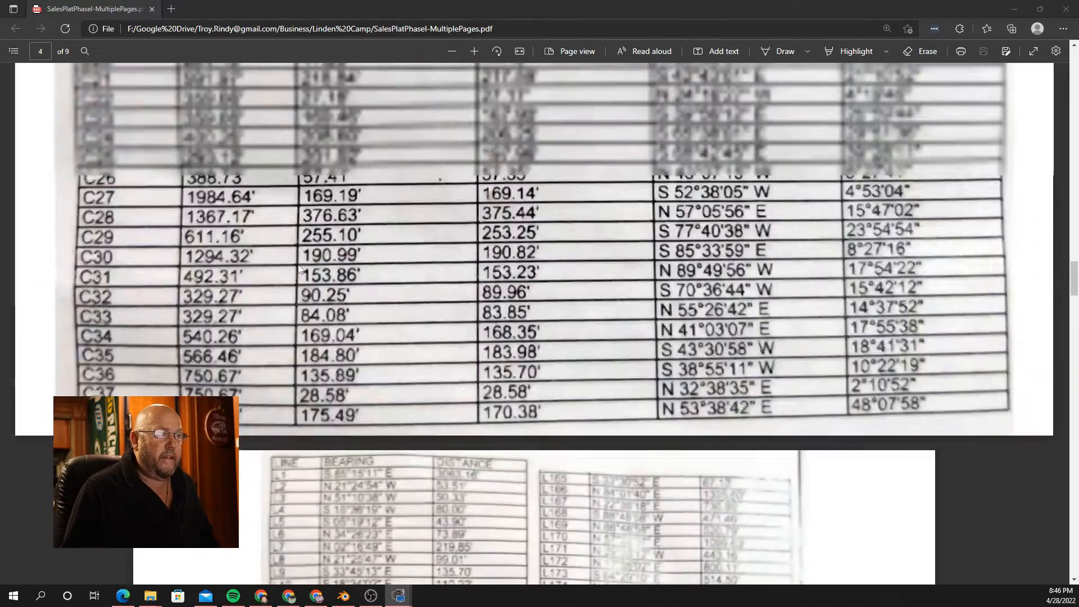
scroll(298, 264, up, 15)
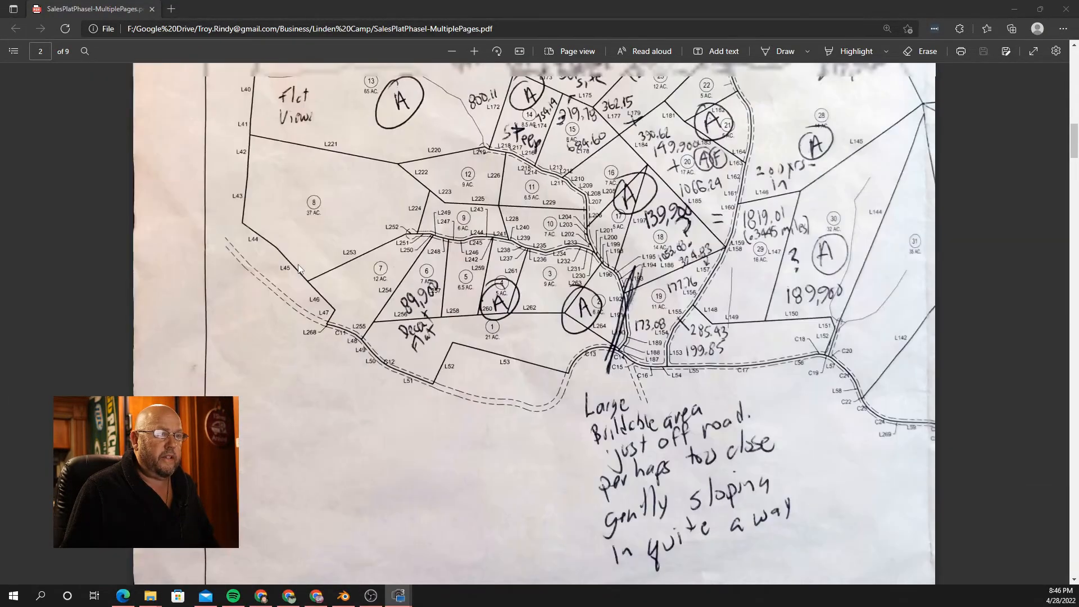
scroll(564, 306, up, 5)
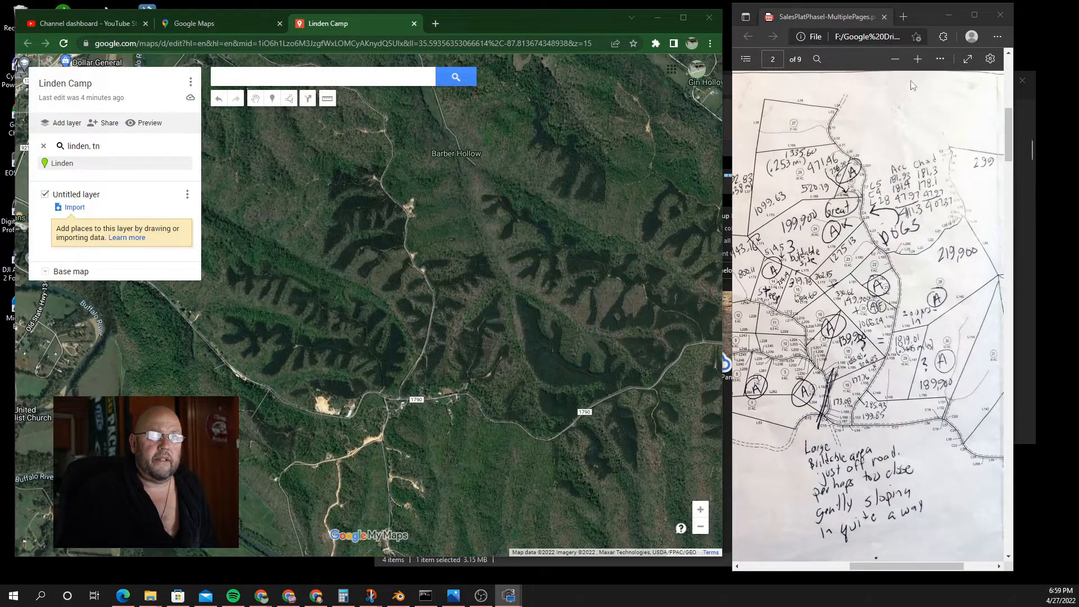
Step: Zoom the PDF plat page in four levels to read the lots
click(918, 60)
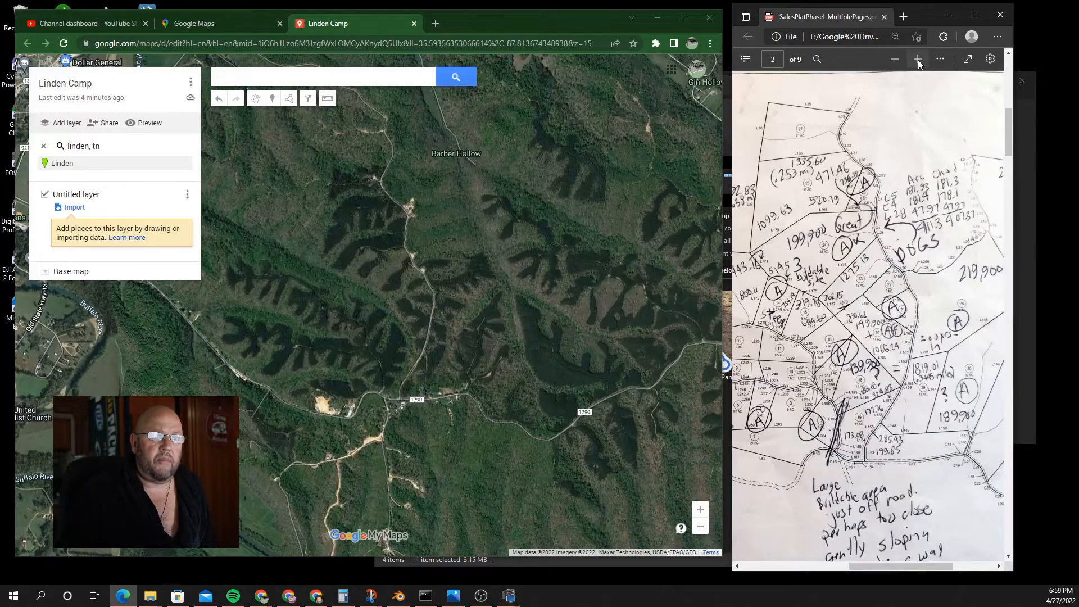
click(918, 59)
click(918, 60)
click(918, 59)
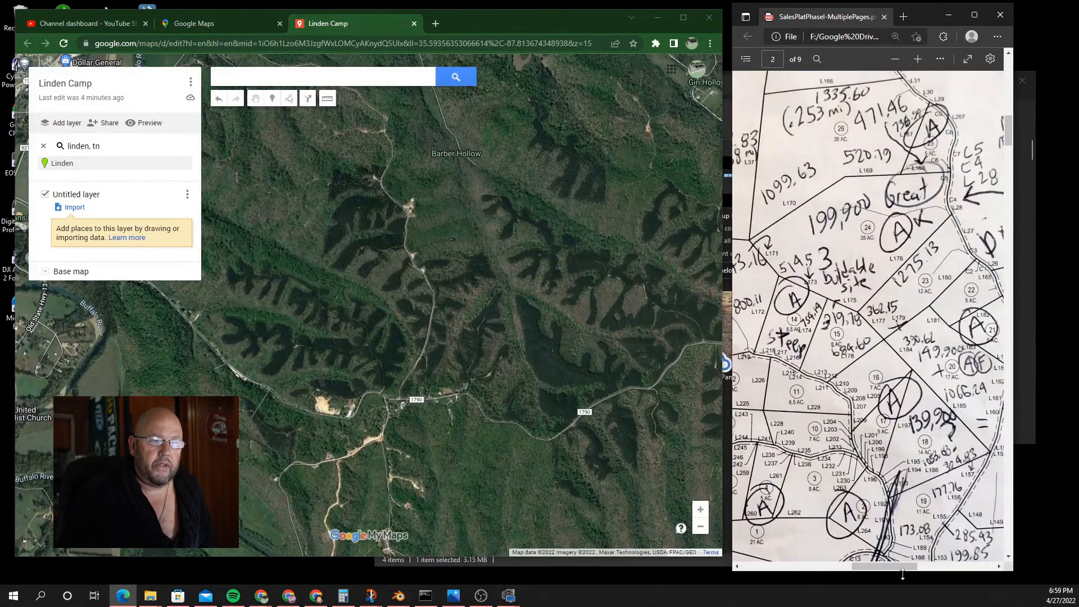
drag(907, 567, 898, 569)
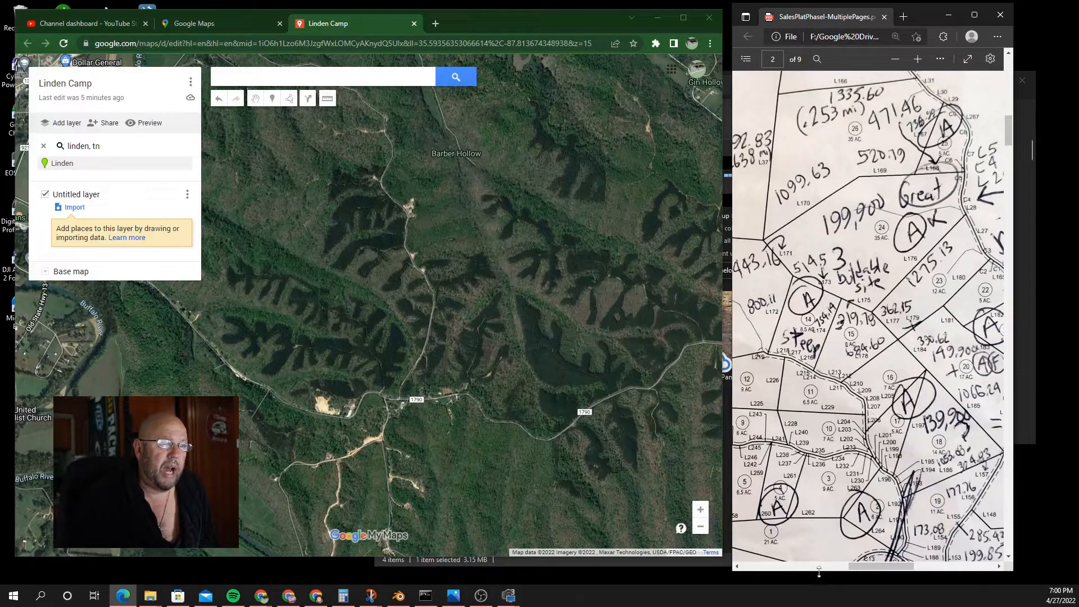
Step: Zoom and pan the satellite map onto the County Rd property and bring up the drawing options
click(705, 515)
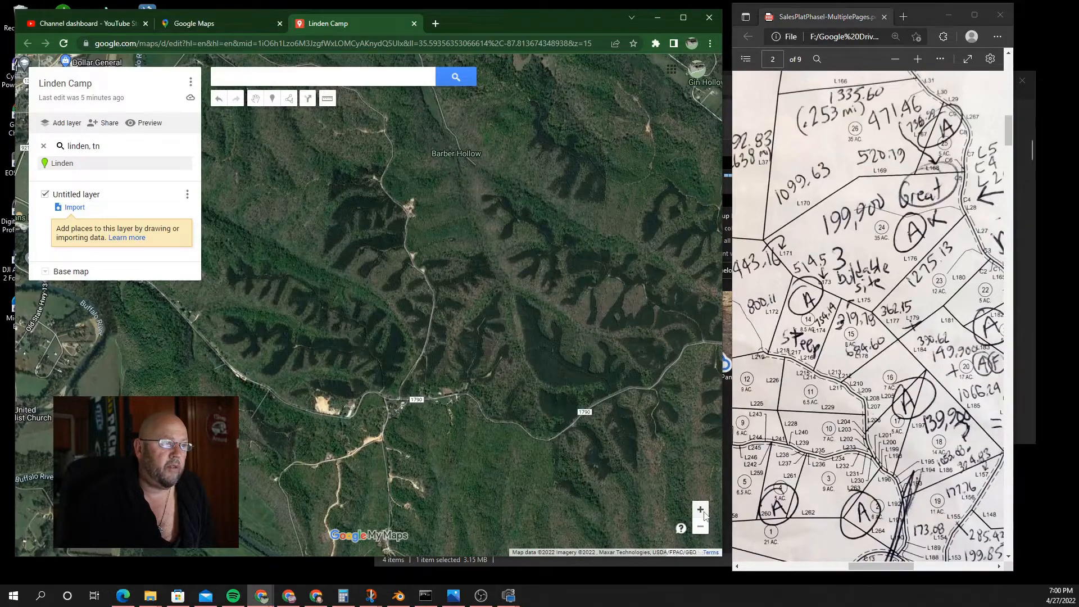
double_click(704, 515)
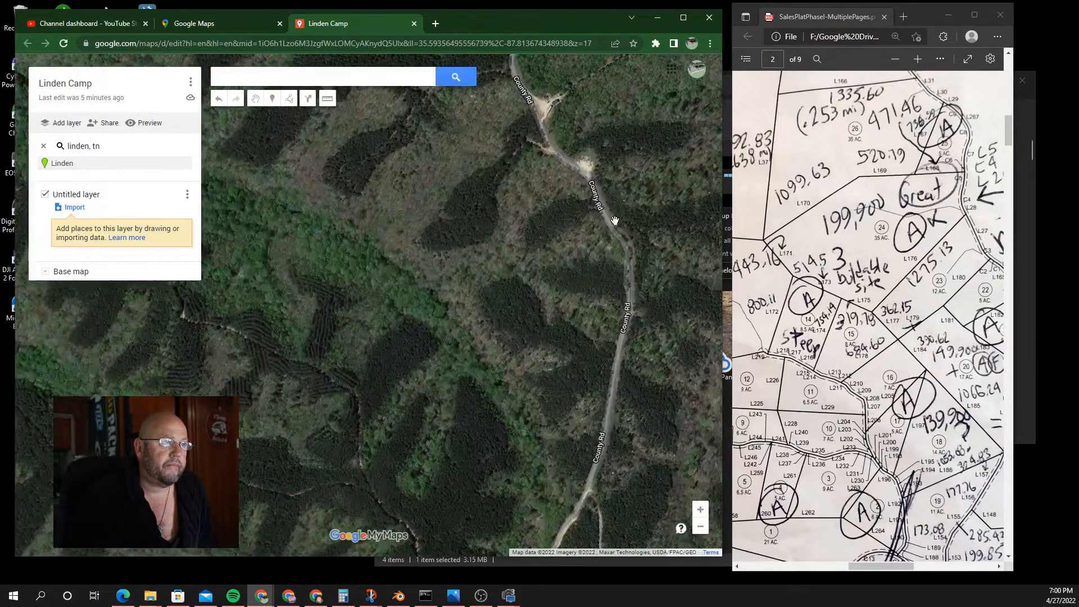
drag(622, 177, 645, 294)
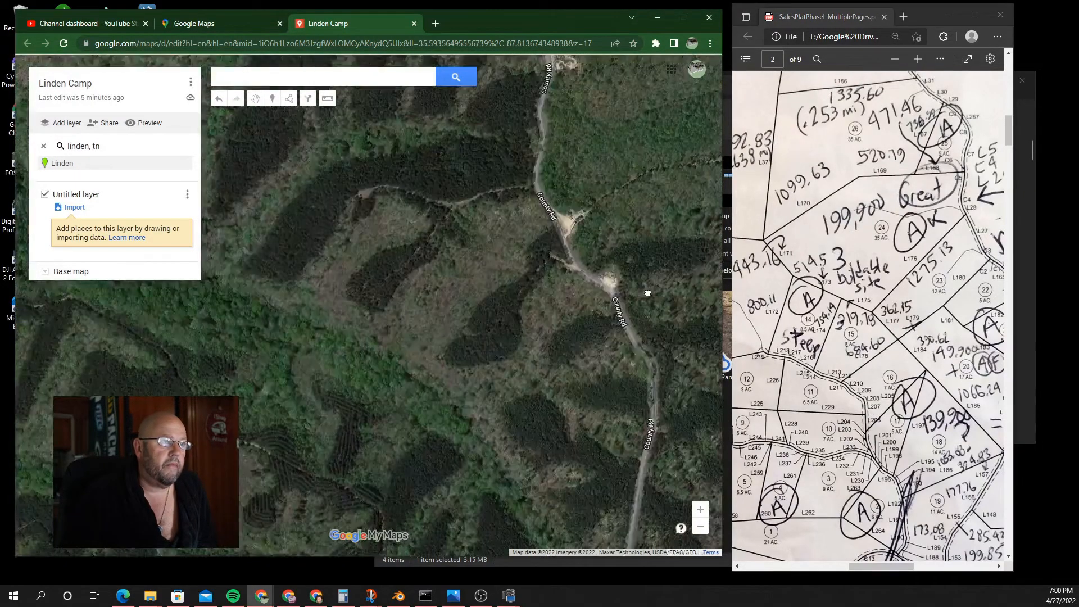
drag(631, 231, 646, 323)
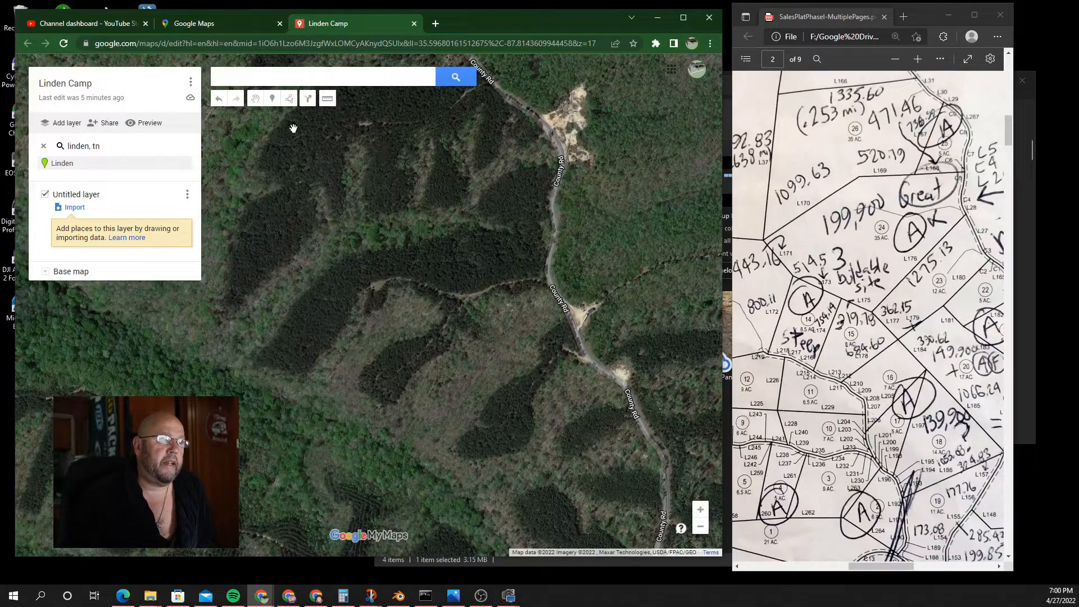
click(291, 100)
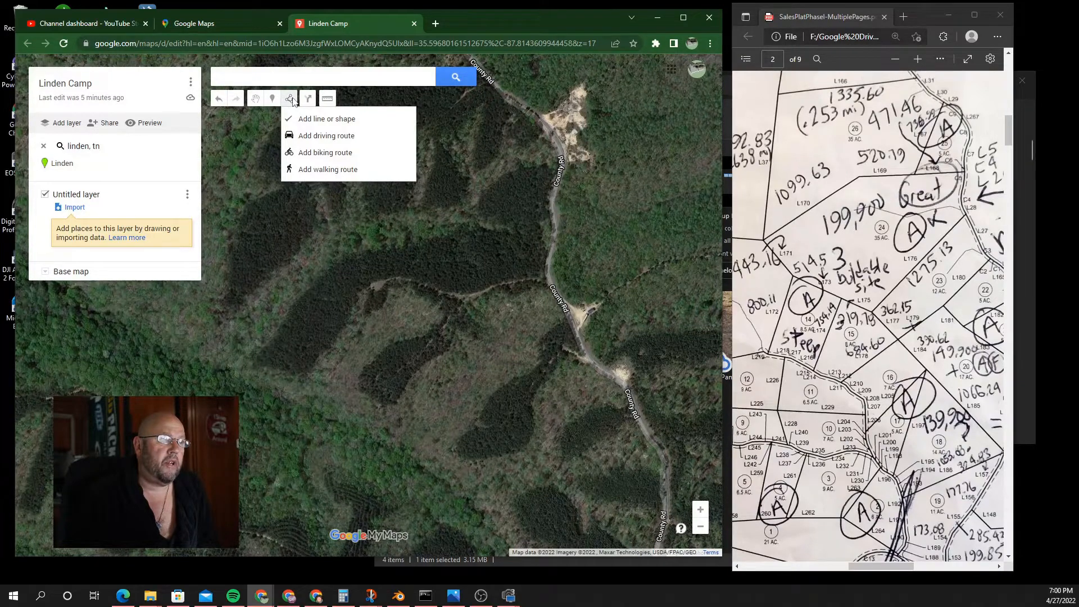
Step: Choose Add line or shape and trace the lot boundary from the road around its western and northern corners
click(319, 124)
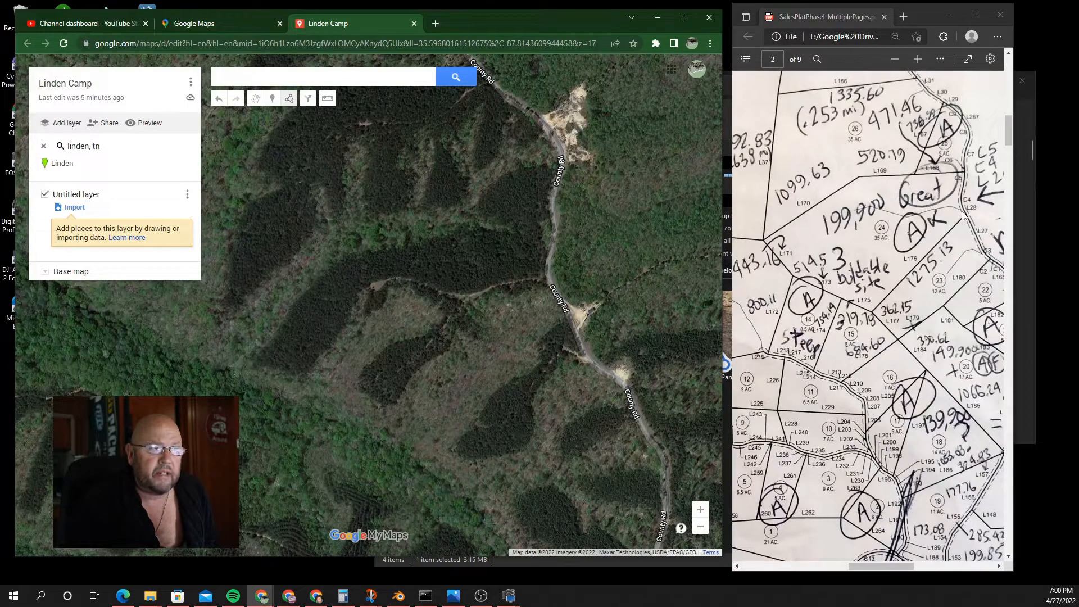
click(673, 299)
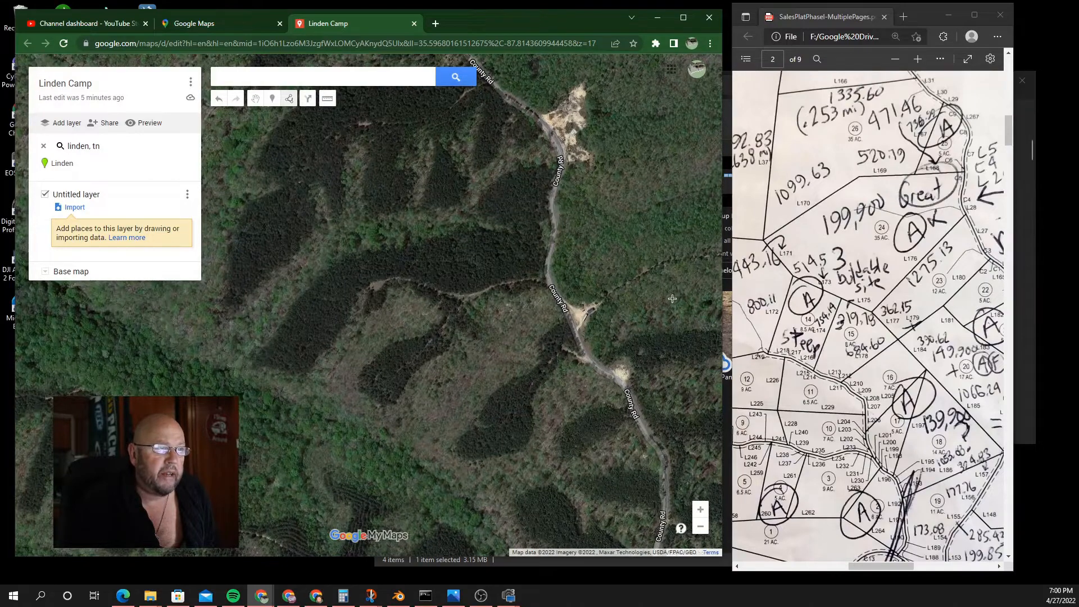
click(551, 288)
click(402, 421)
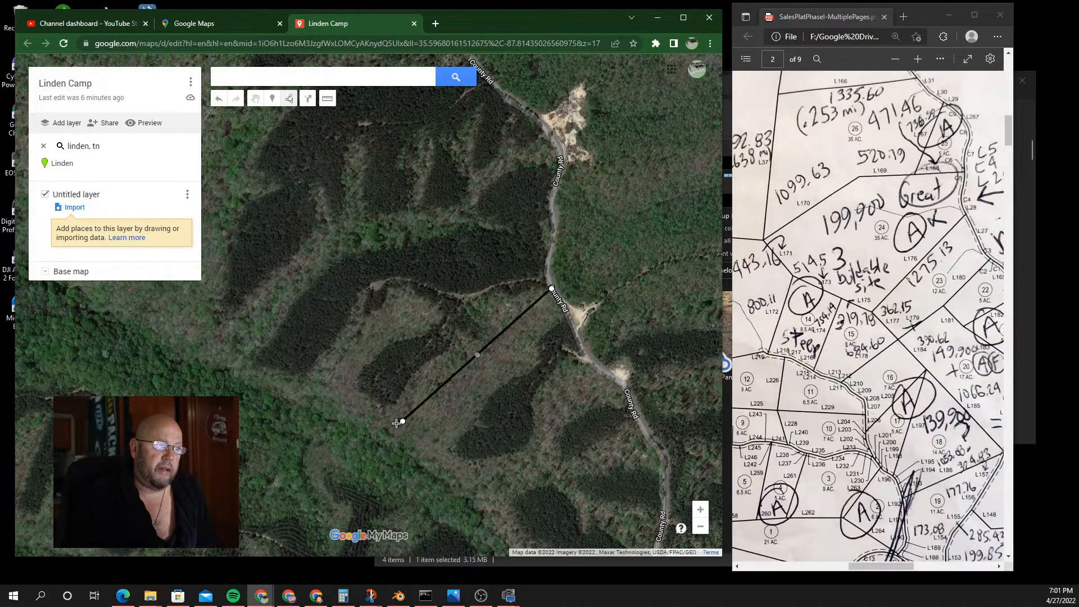
click(283, 388)
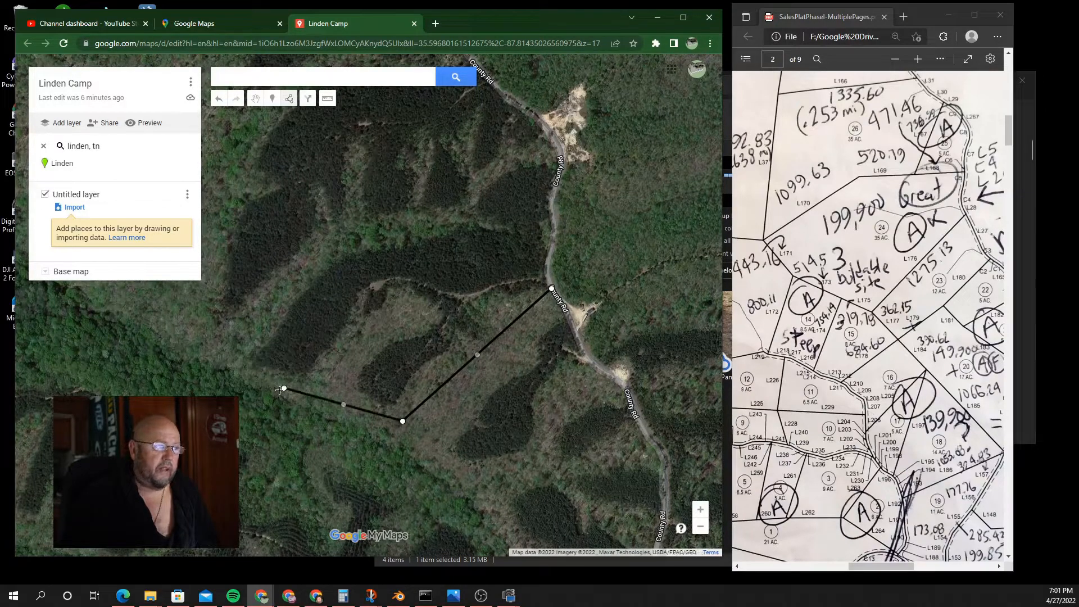
click(235, 341)
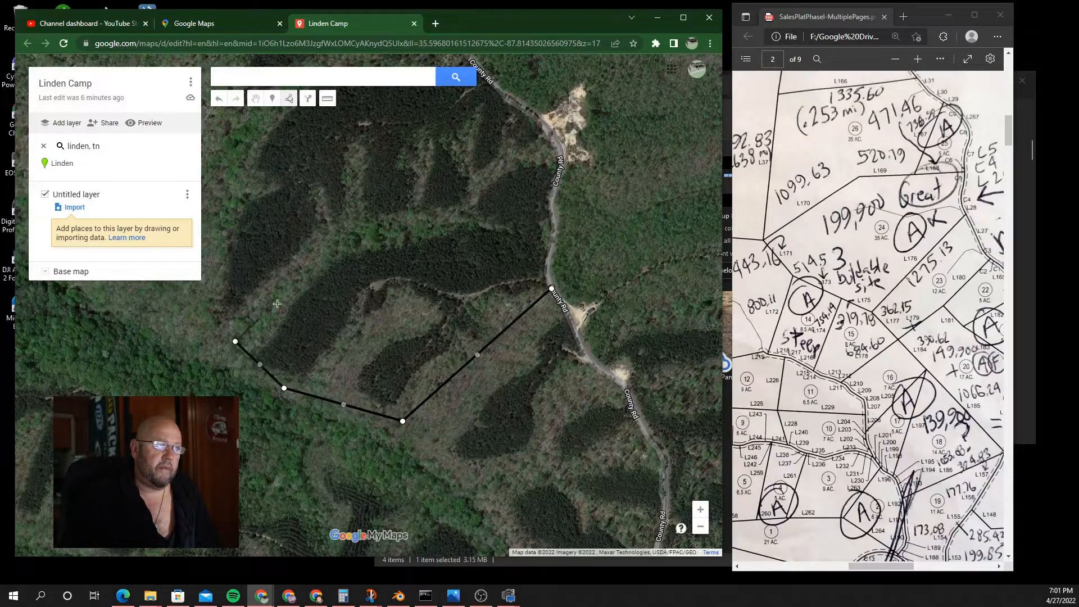
click(364, 229)
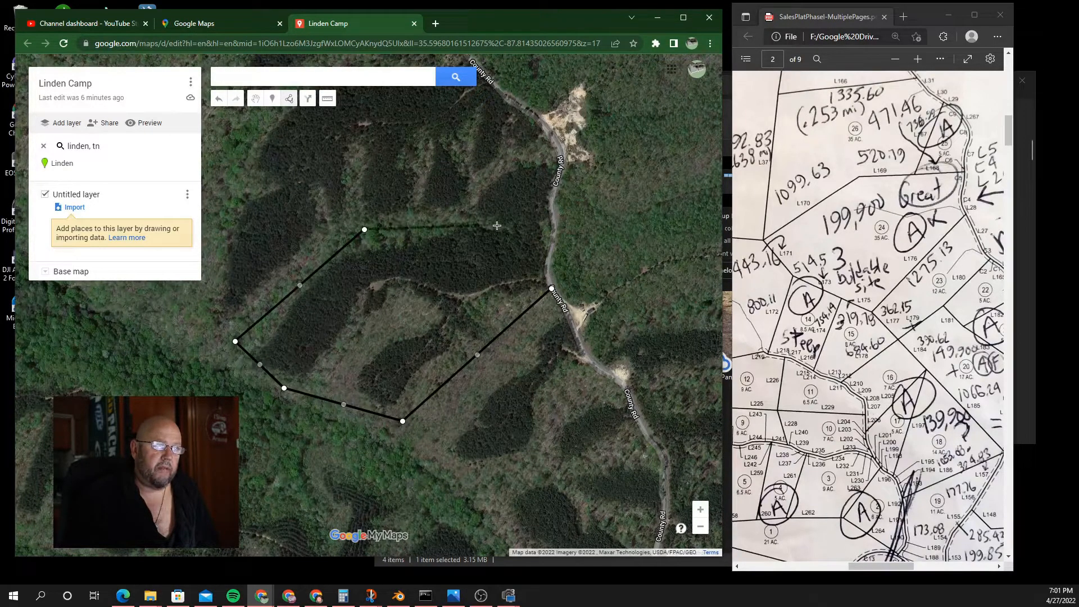
Step: Bring the outline back east to County Rd, follow the road edge with several points, and close the polygon
click(552, 236)
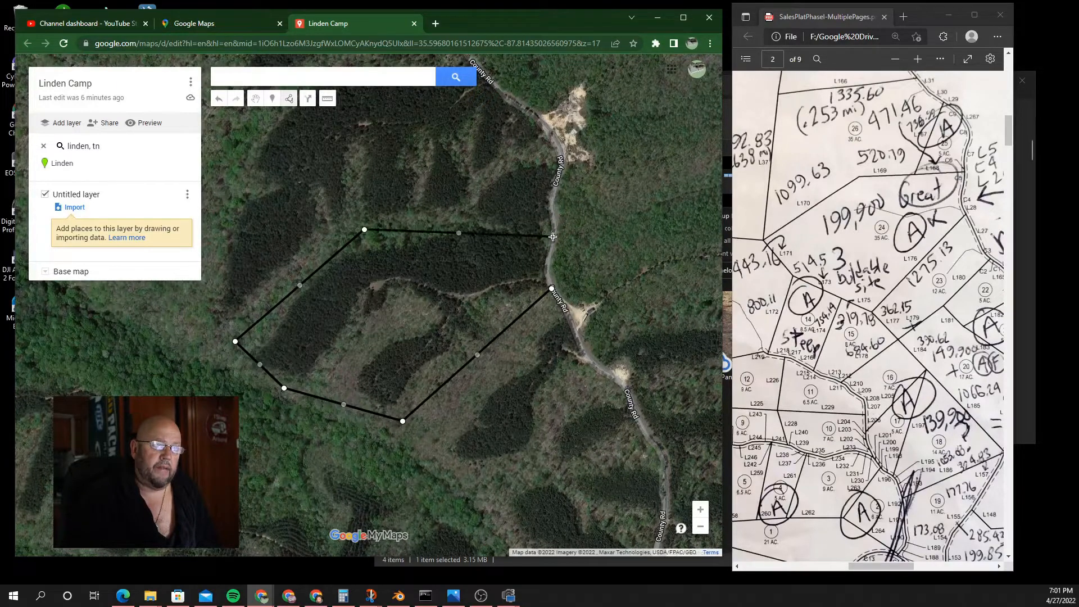
click(549, 253)
click(544, 263)
click(546, 277)
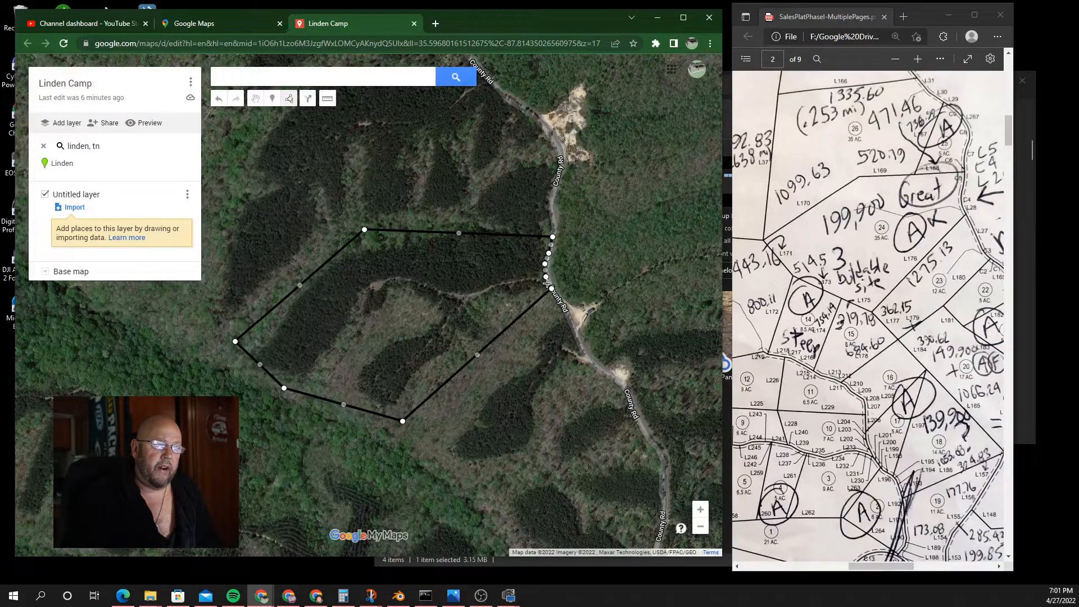
click(548, 284)
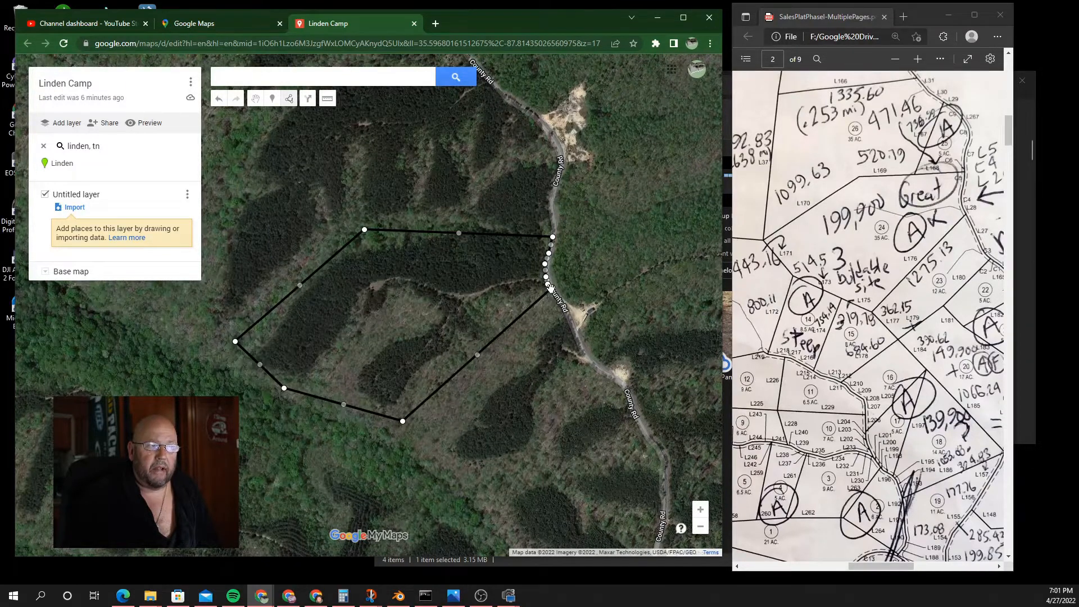
click(551, 291)
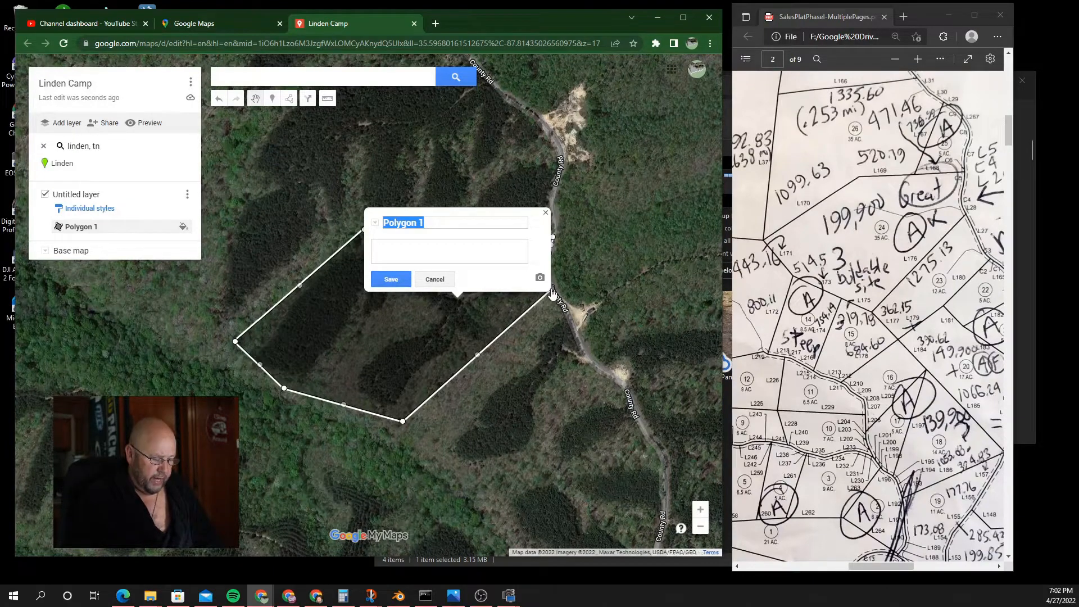
Step: Title the polygon 'Lot Lines' and save it, giving 28.0 ac and 0.863 mi perimeter
text(Lot Lines)
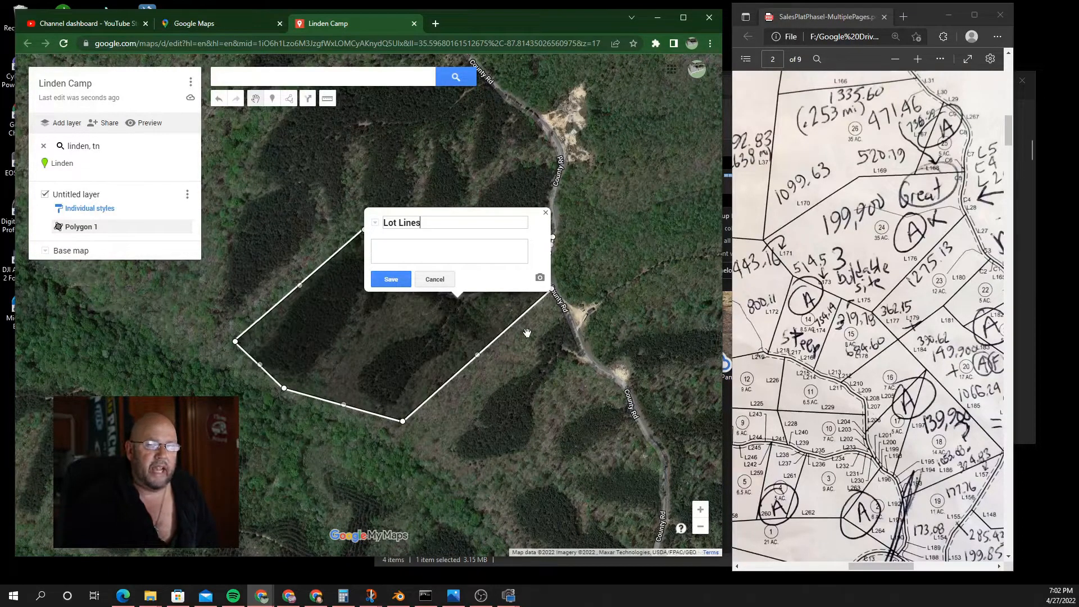
click(390, 279)
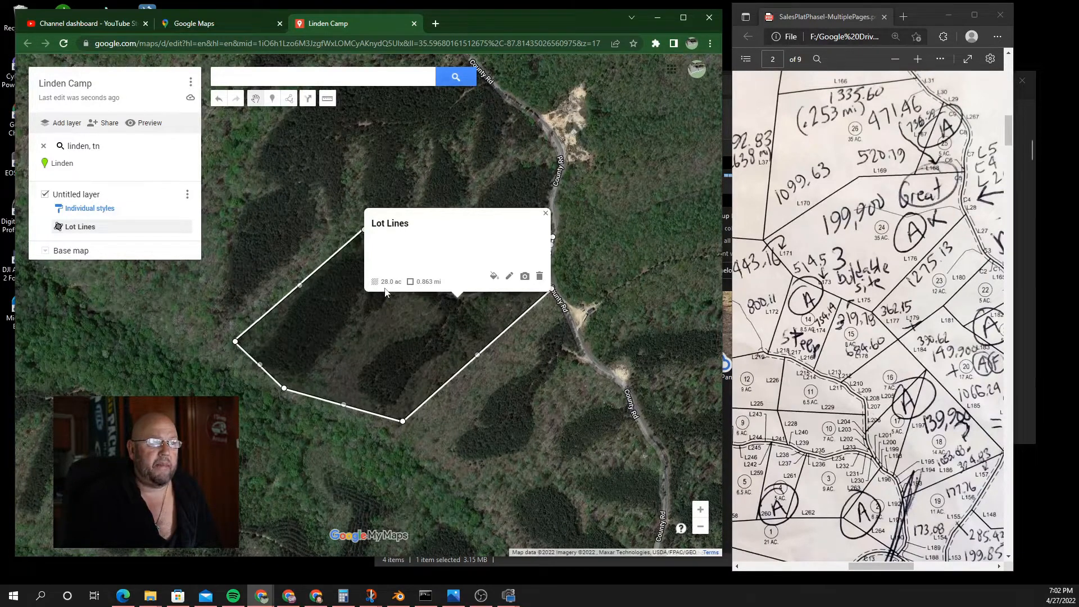
Step: Style Lot Lines yellow with a fully transparent fill and a thicker border
click(495, 277)
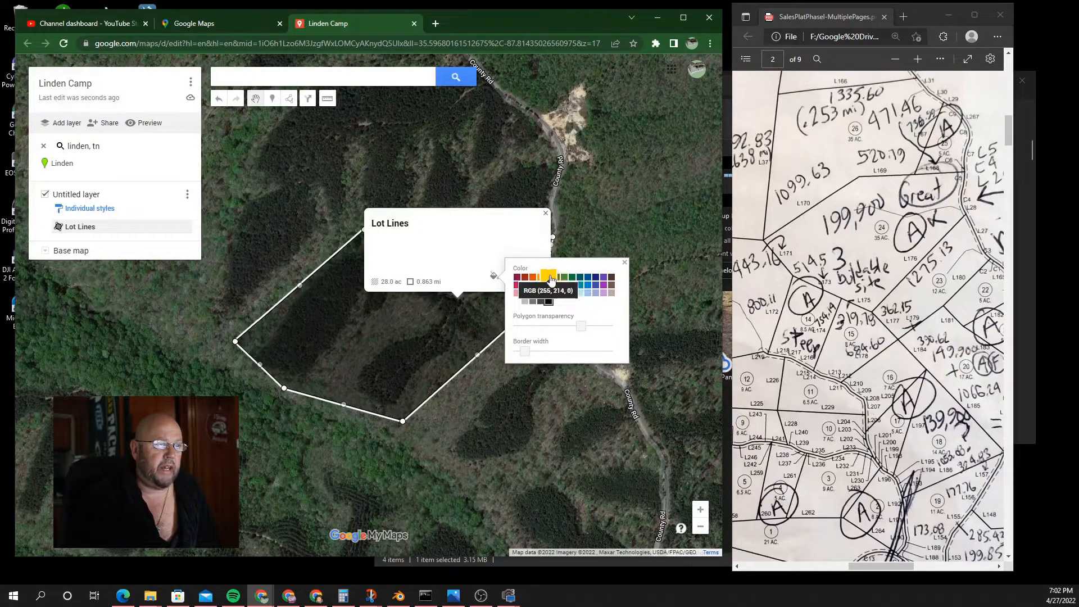
click(549, 277)
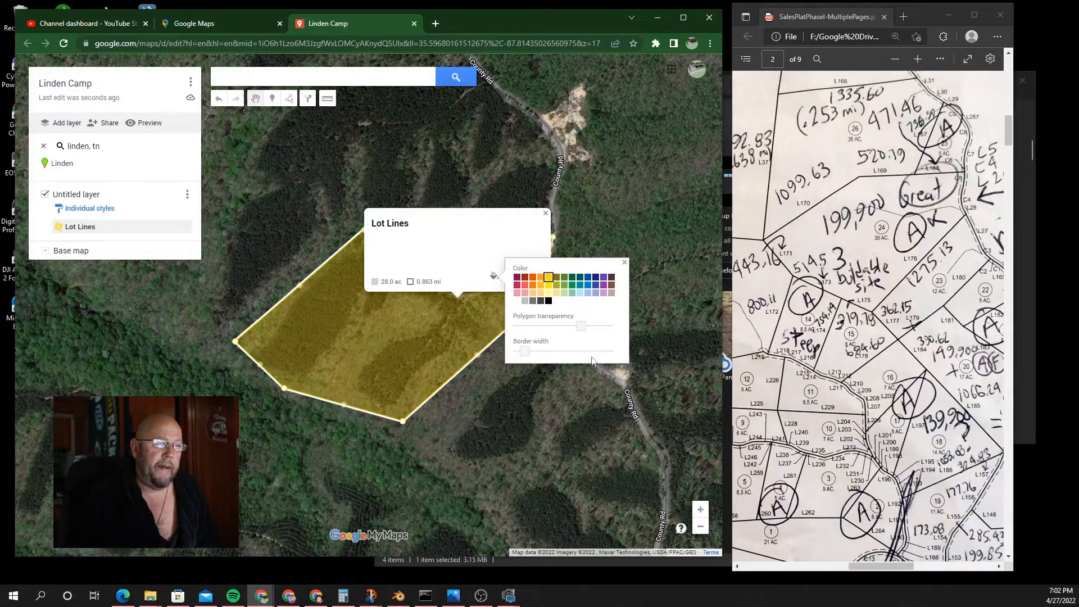
drag(584, 328, 615, 328)
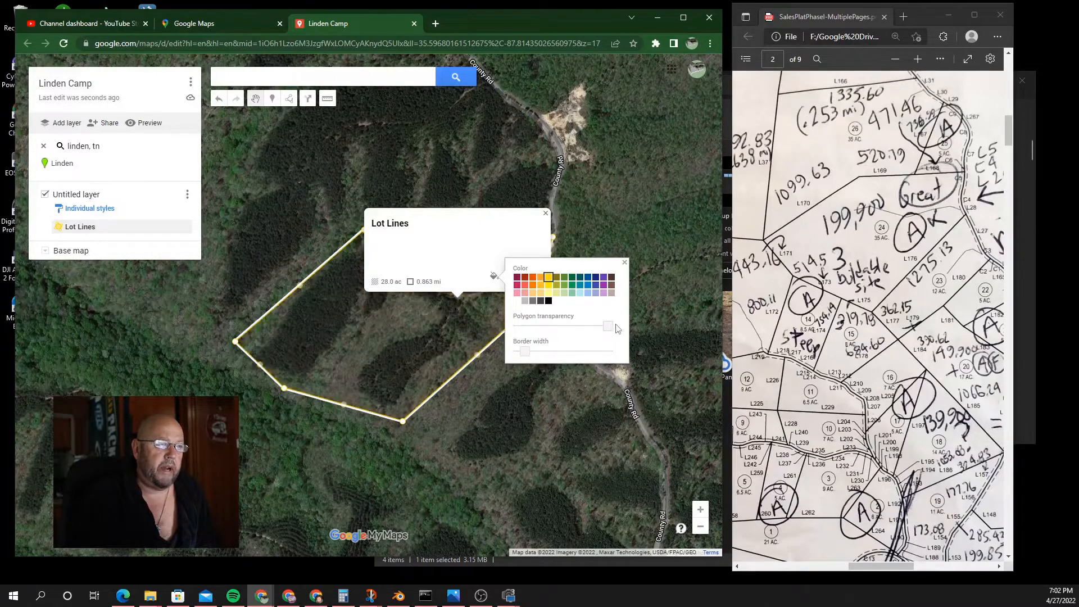
drag(524, 355, 536, 355)
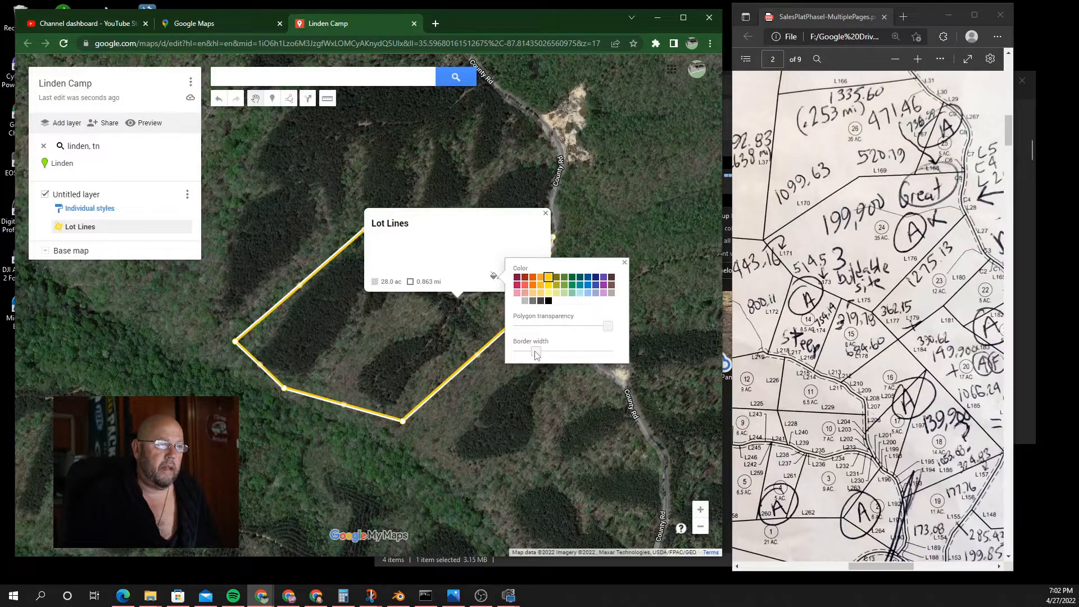
drag(535, 353, 542, 352)
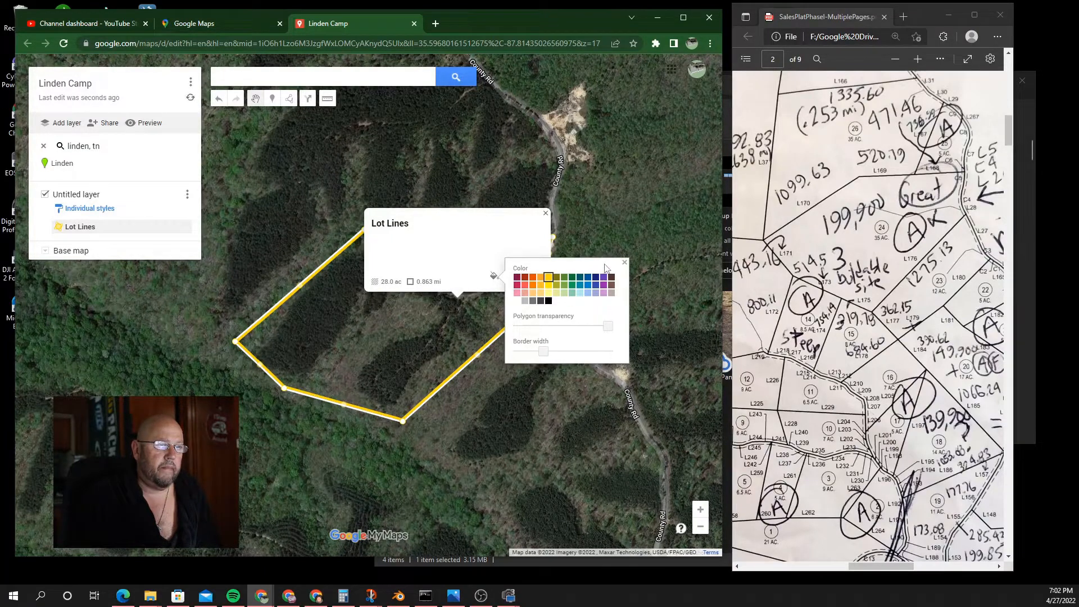
click(624, 263)
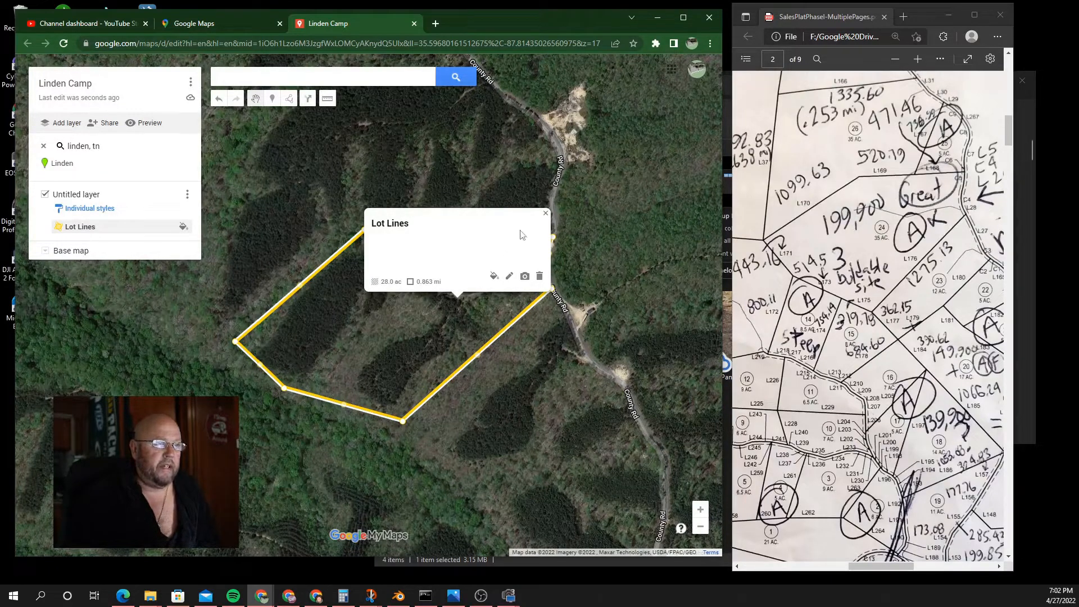
Step: Close the Lot Lines info card to reveal the full yellow outline
click(545, 215)
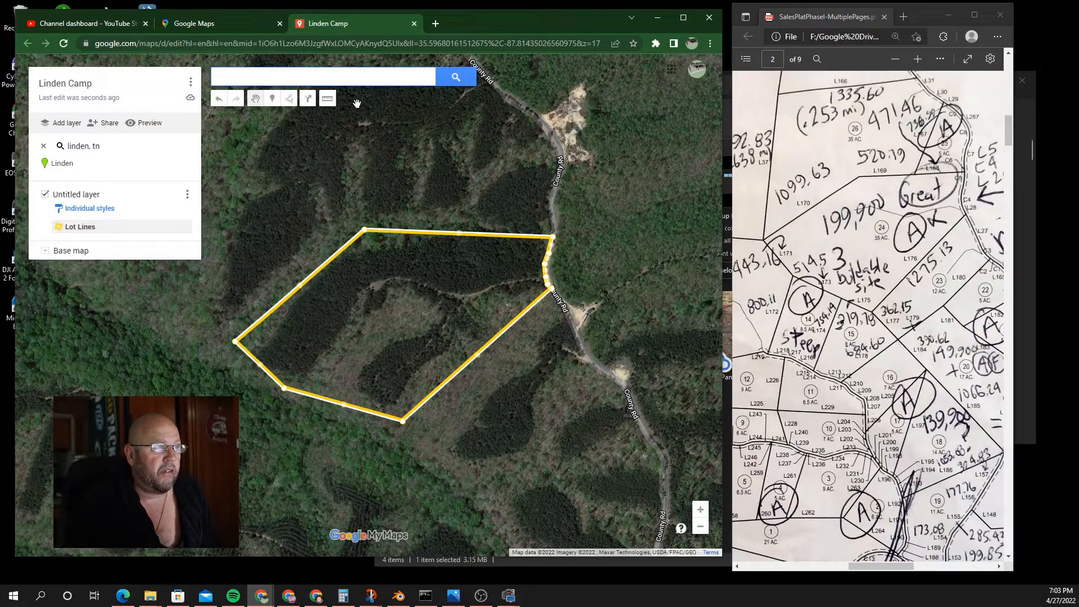
Step: Measure from the polygon's right corner toward its bottom corner, about 1,131 ft
click(328, 98)
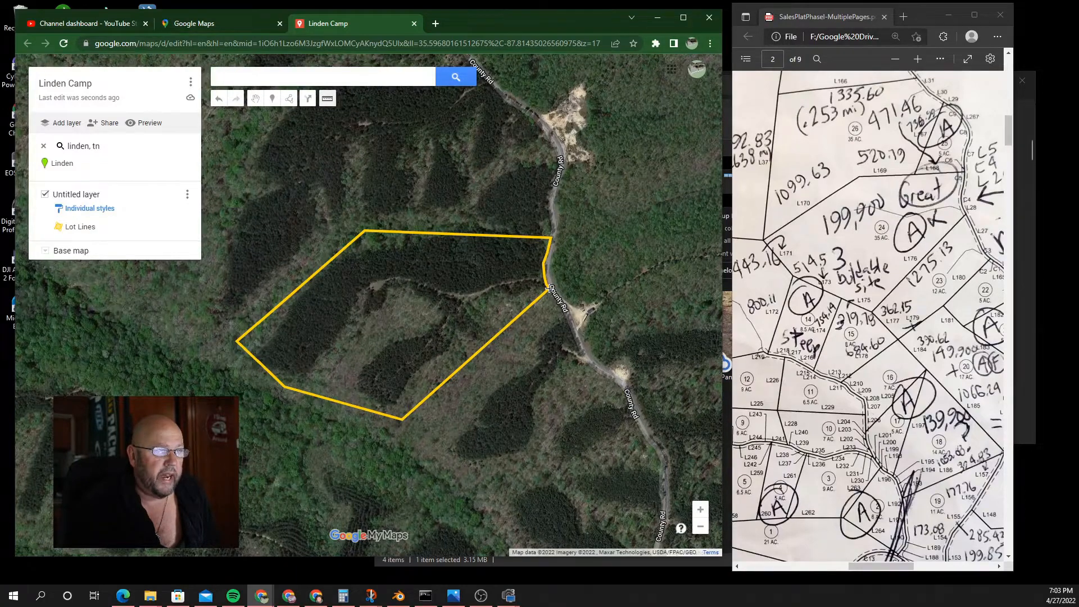
click(549, 289)
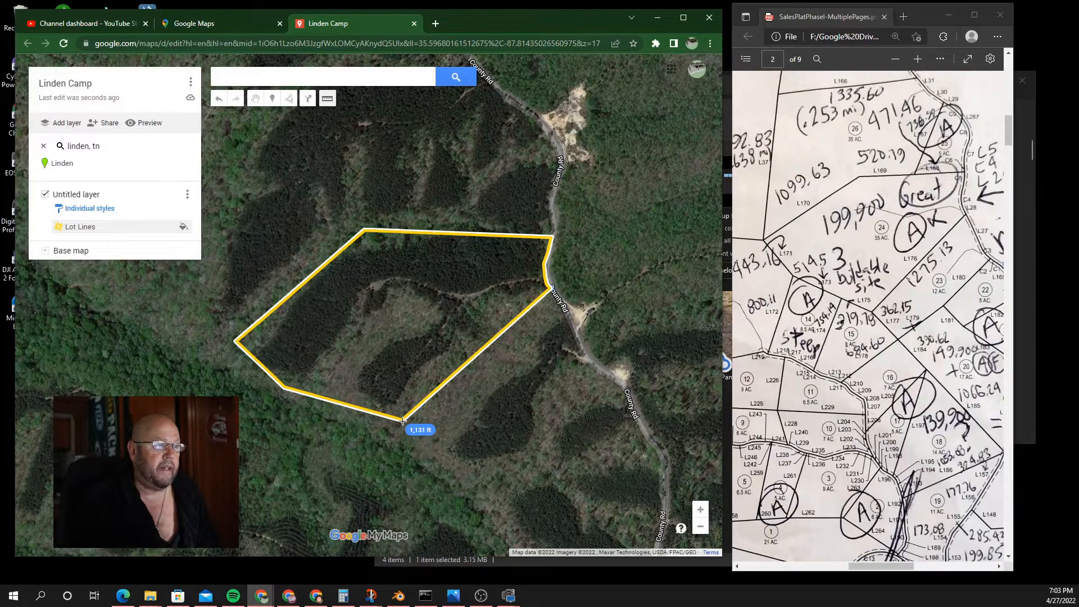
Step: Drag the Lot Lines bottom corner lower so the lot grows to 28.7 acres
click(256, 100)
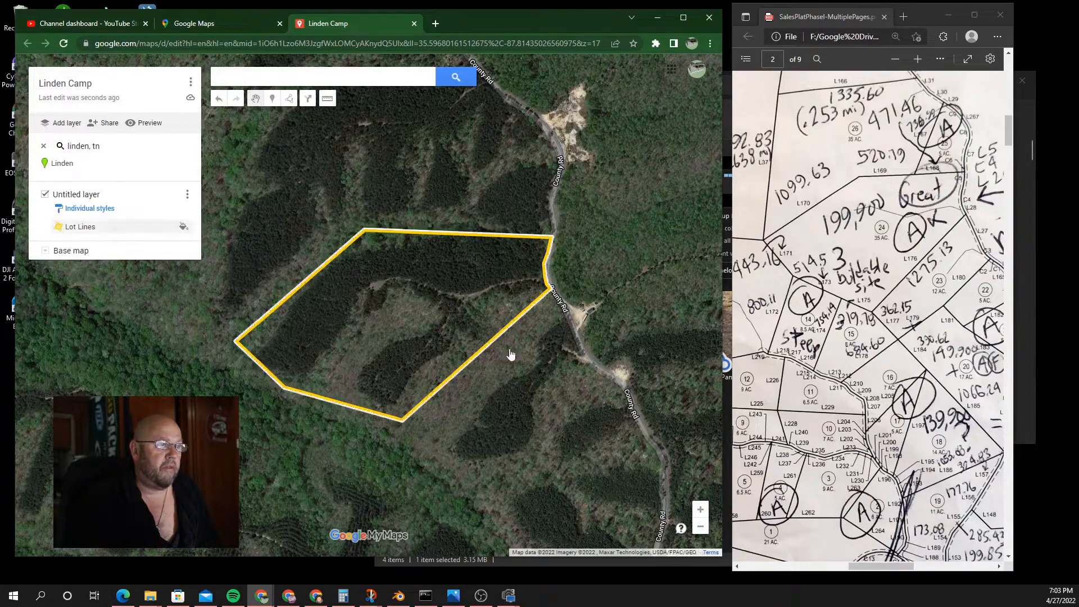
click(402, 431)
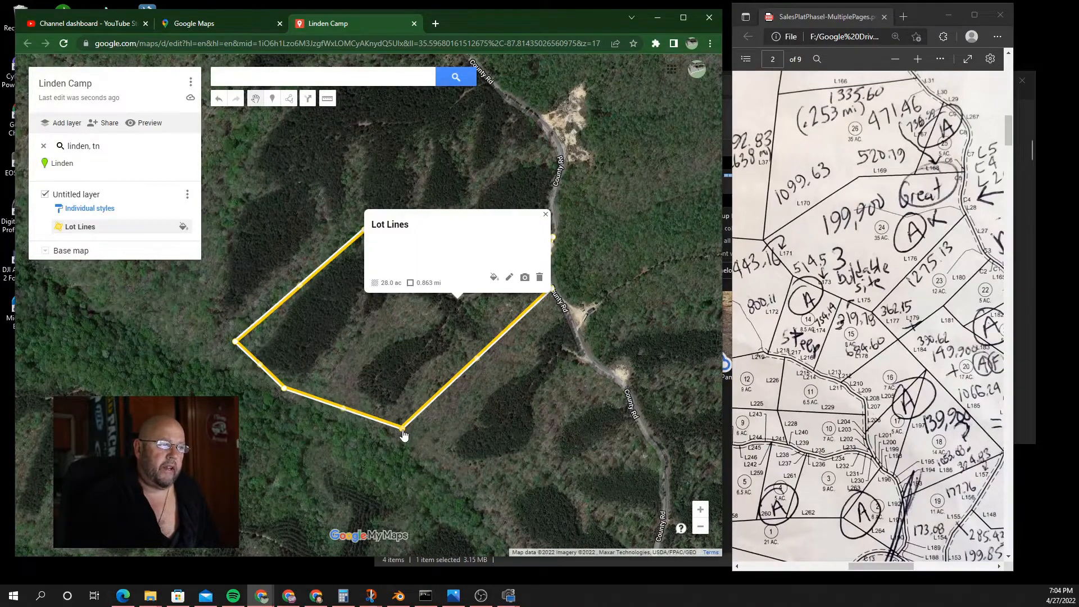
mouse_move(403, 431)
mouse_down()
mouse_move(402, 356)
mouse_move(422, 454)
mouse_move(457, 525)
mouse_move(402, 430)
mouse_up()
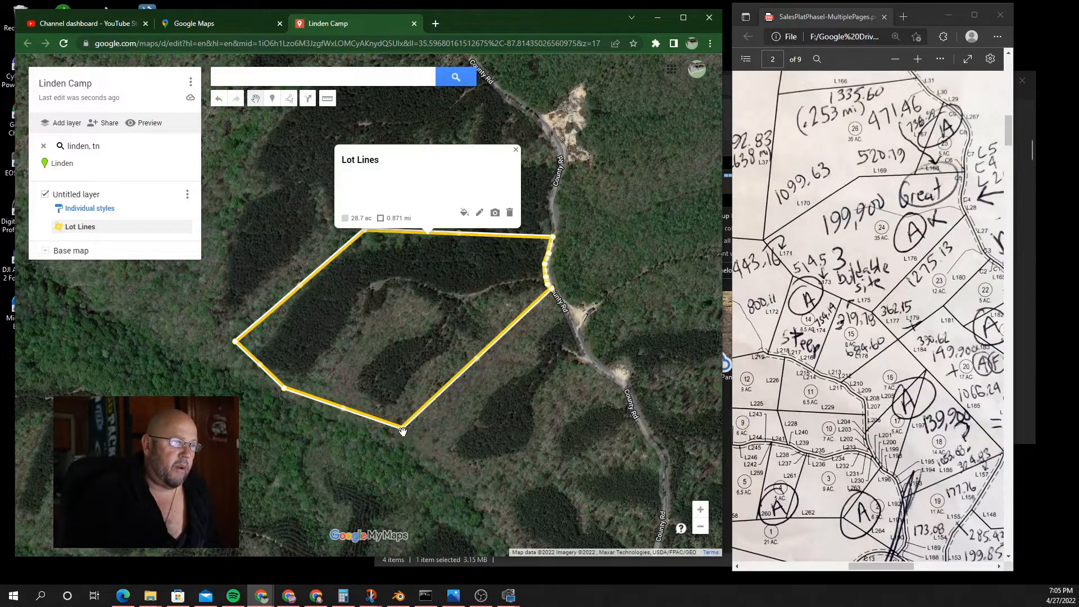
drag(403, 430, 389, 445)
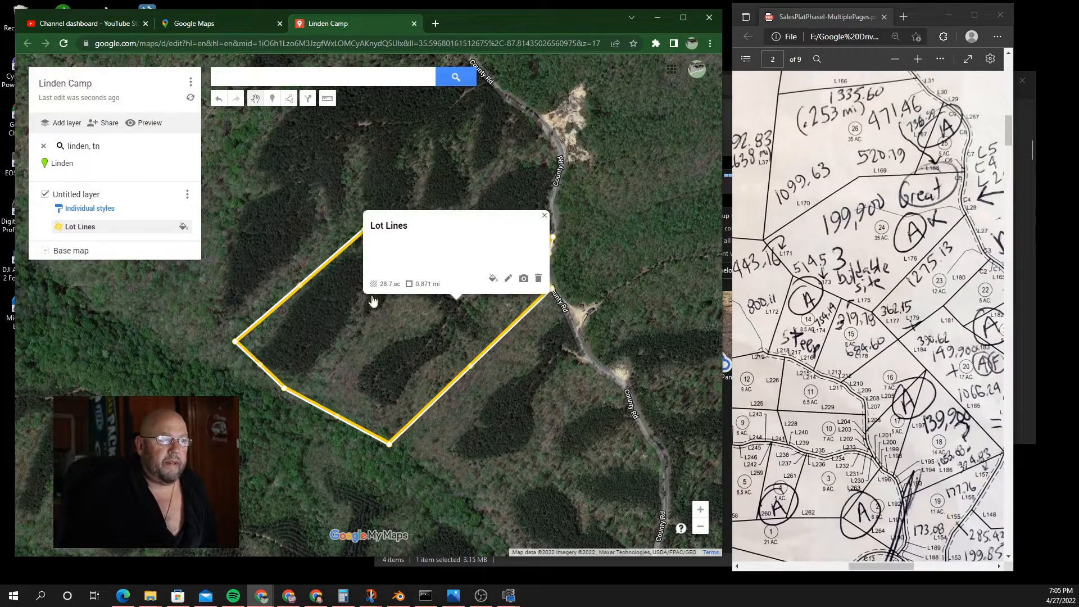
Step: Close the info card and re-measure from the right corner to the bottom corner
click(544, 215)
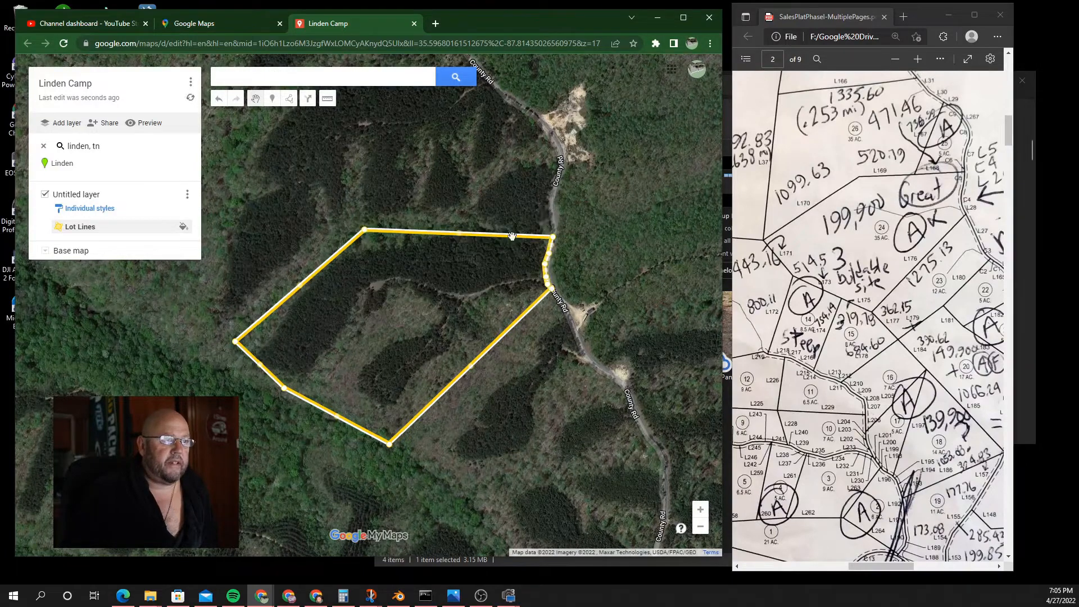
click(602, 432)
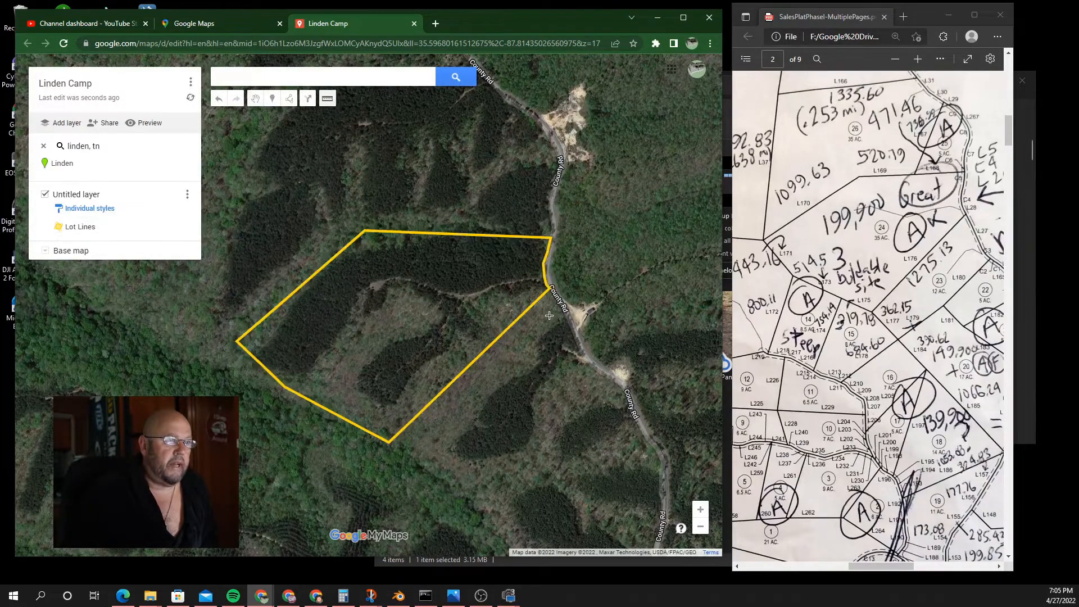
click(550, 290)
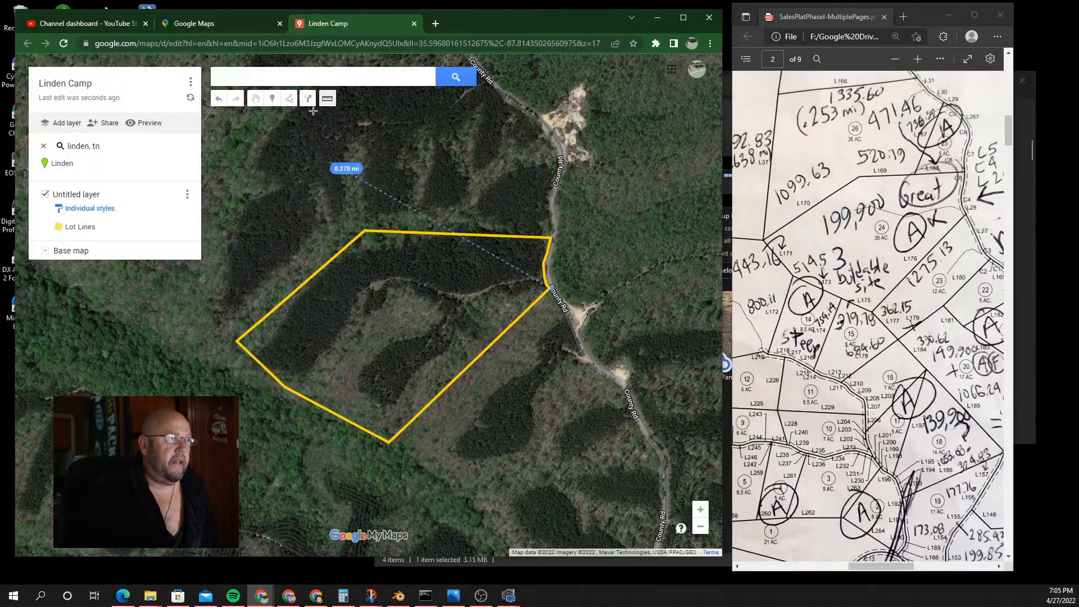
Step: Clear the old measurement and measure from the bottom corner toward the left corner, about 671 ft
click(255, 102)
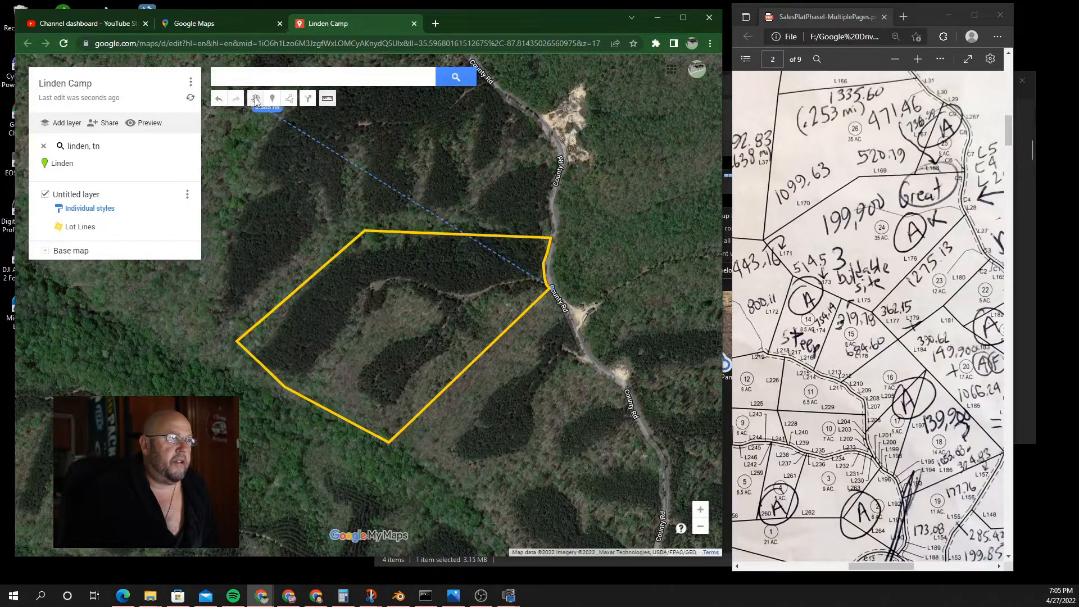
click(328, 100)
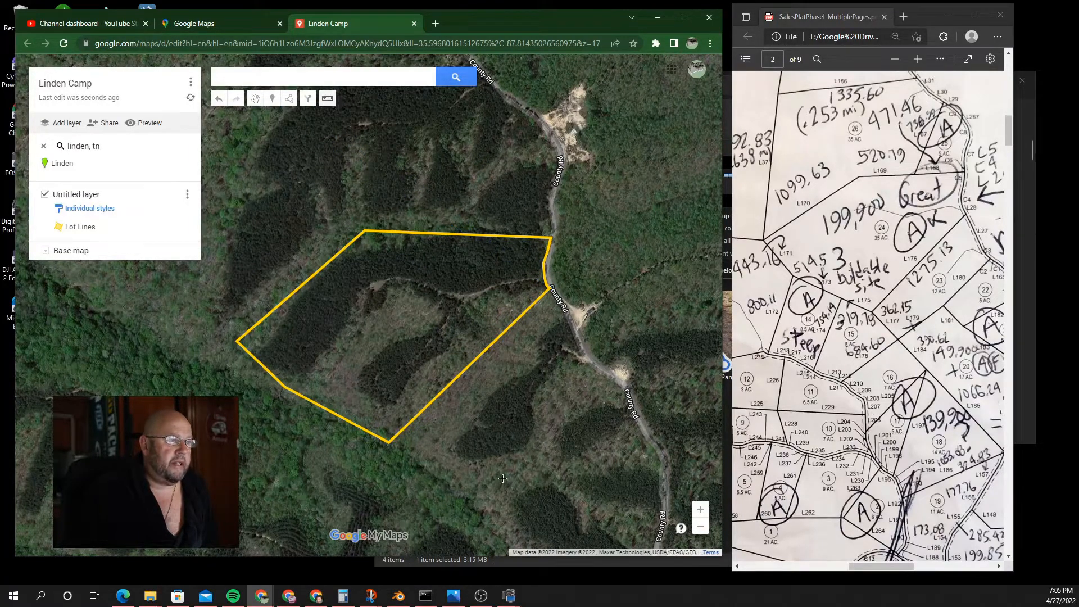
click(389, 442)
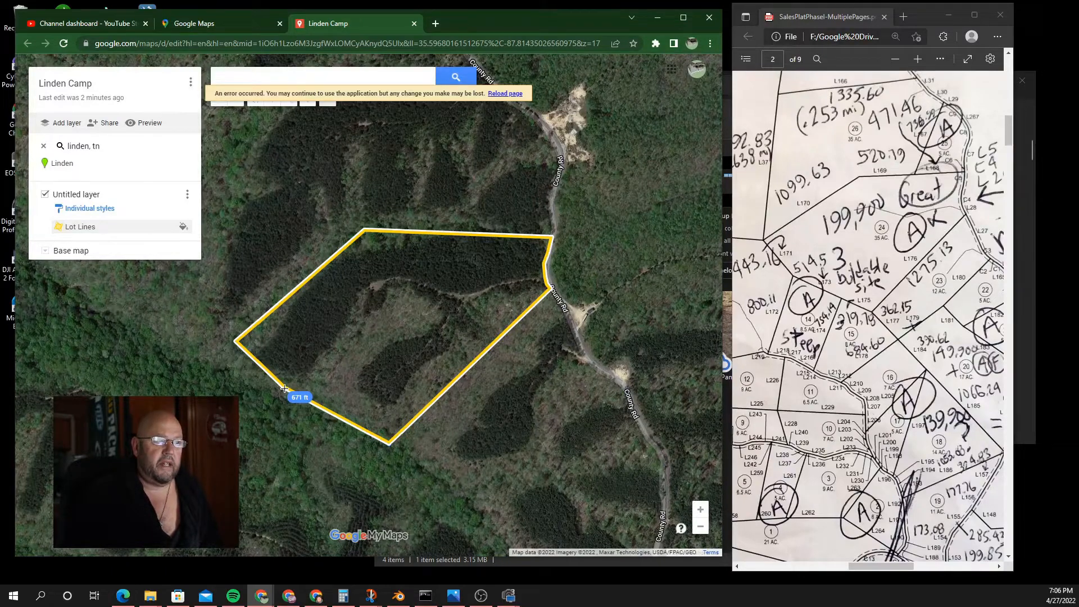
Step: Shift the bottom corner down-right and the lower-left corner outward, then measure 0.256 mi across from the bottom corner
drag(284, 388, 265, 370)
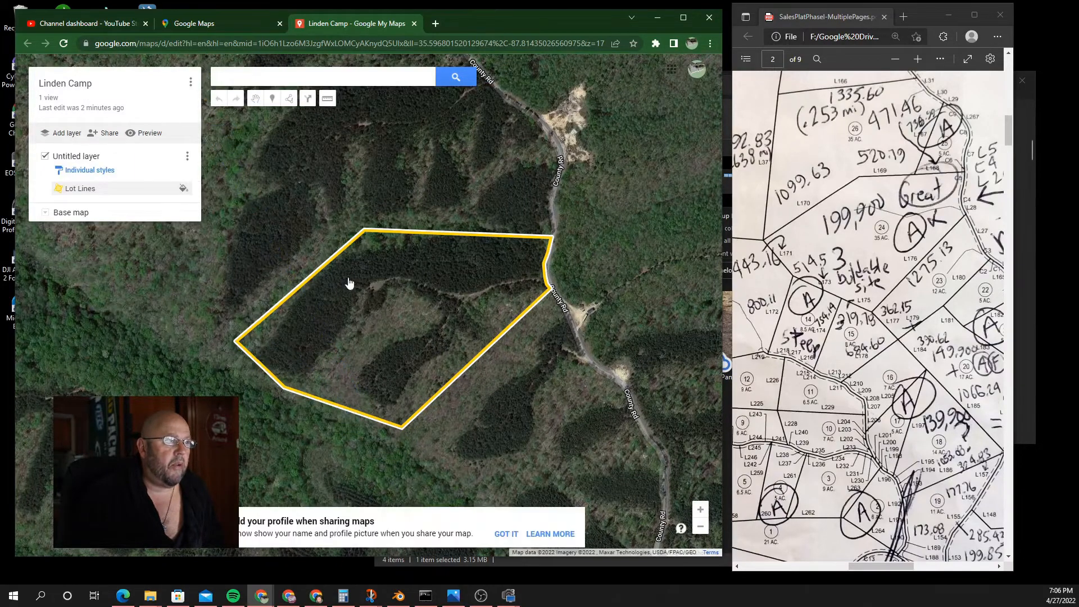
click(403, 431)
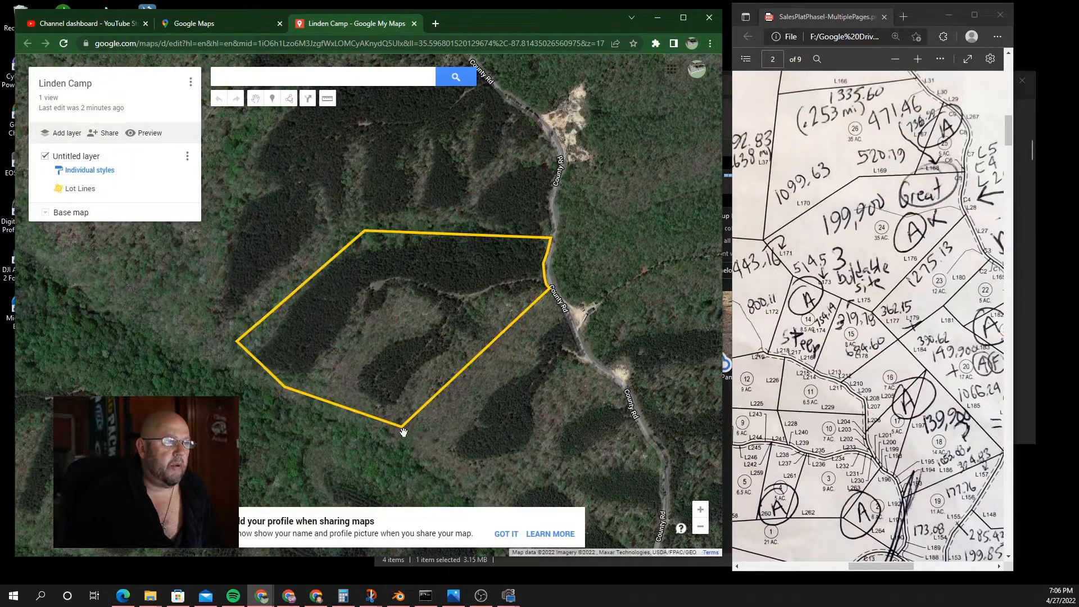
click(403, 431)
drag(410, 439, 416, 441)
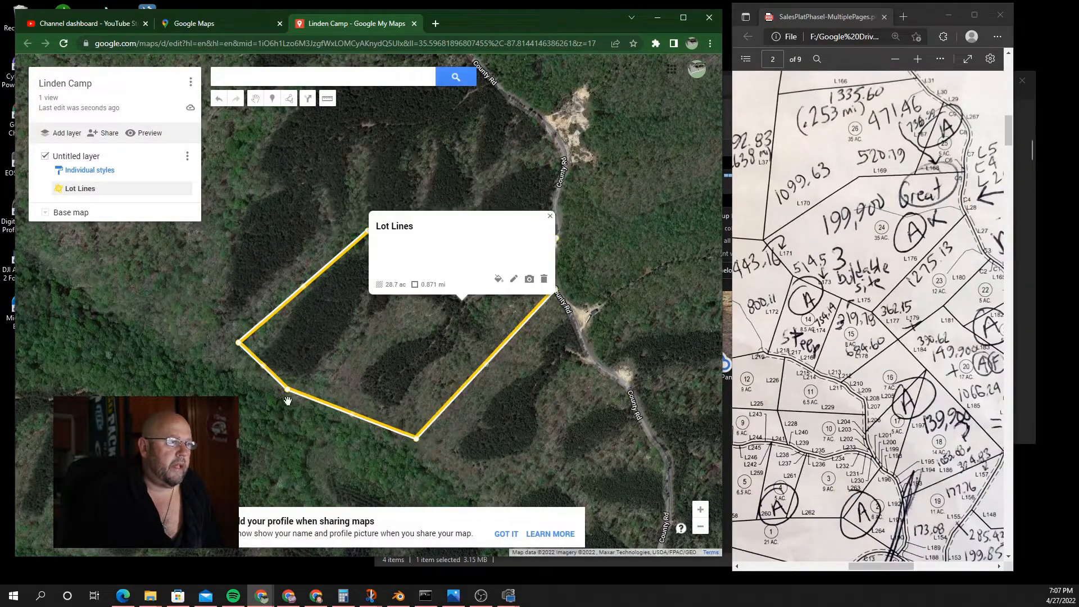
drag(286, 395, 271, 388)
click(327, 99)
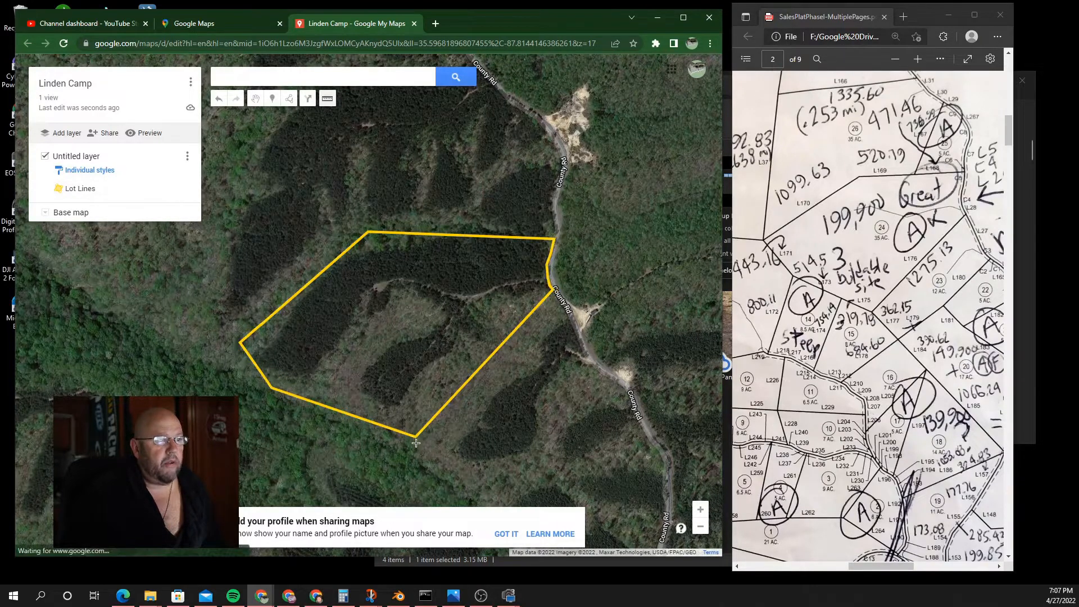
click(416, 438)
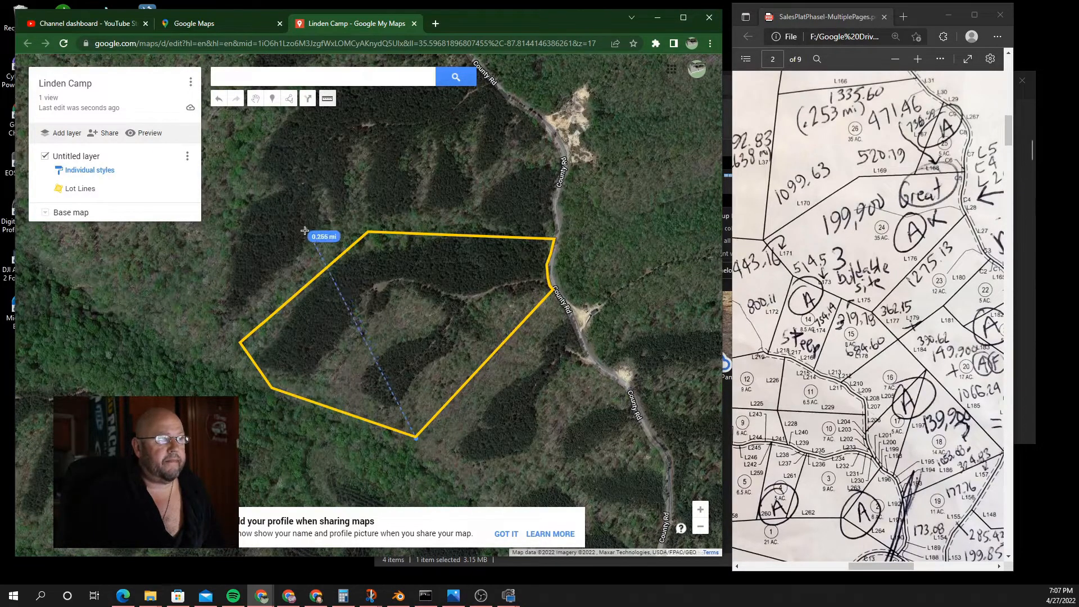
Step: Measure from the Lot Lines polygon's left corner, then drag that corner up and to the left
click(256, 99)
click(331, 98)
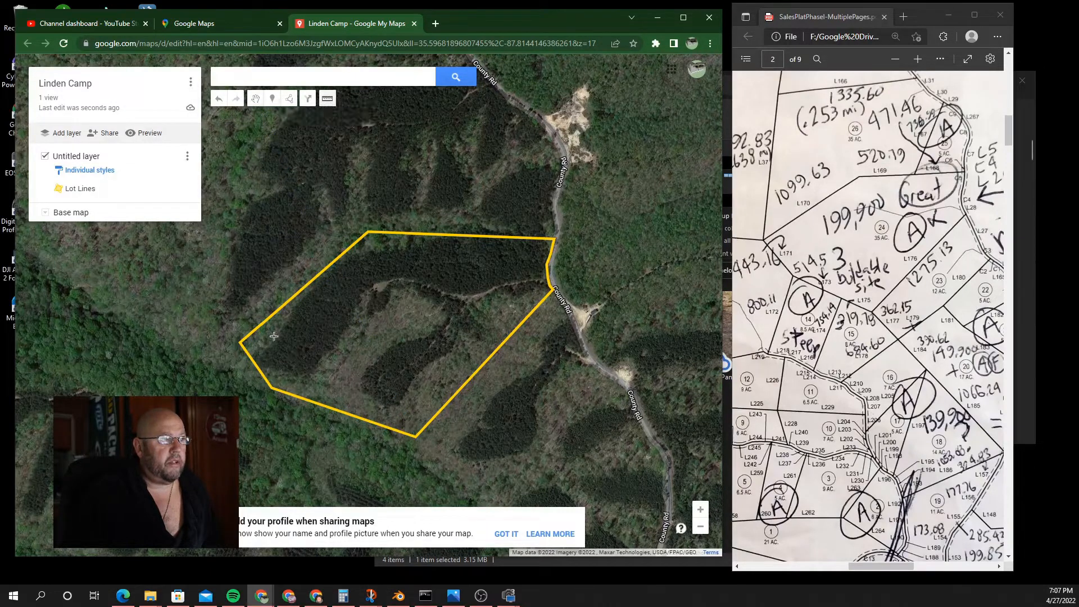
click(240, 341)
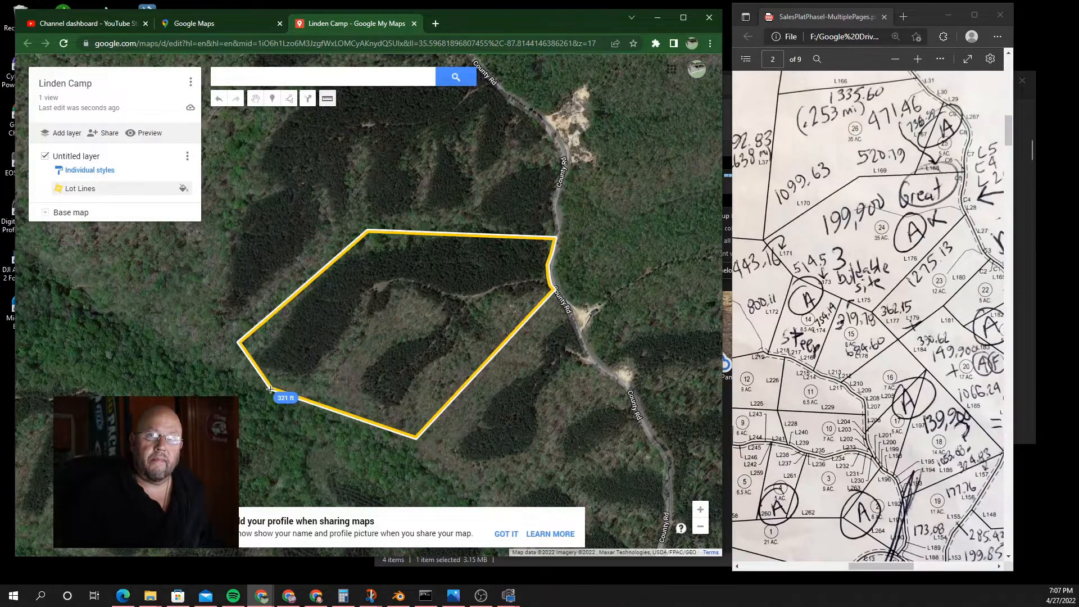
click(256, 100)
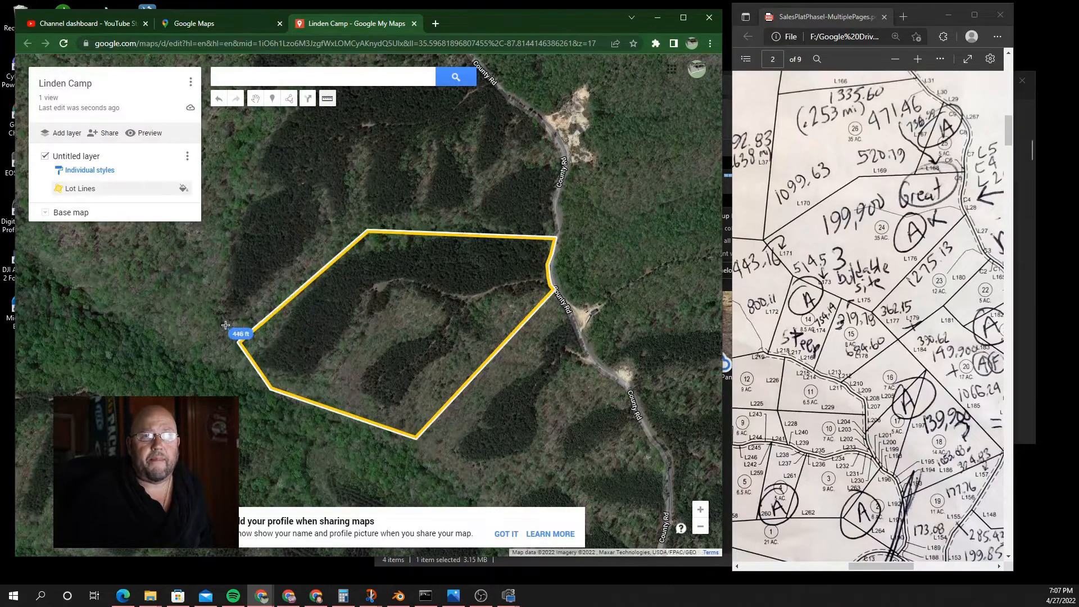
click(241, 342)
drag(241, 342, 221, 322)
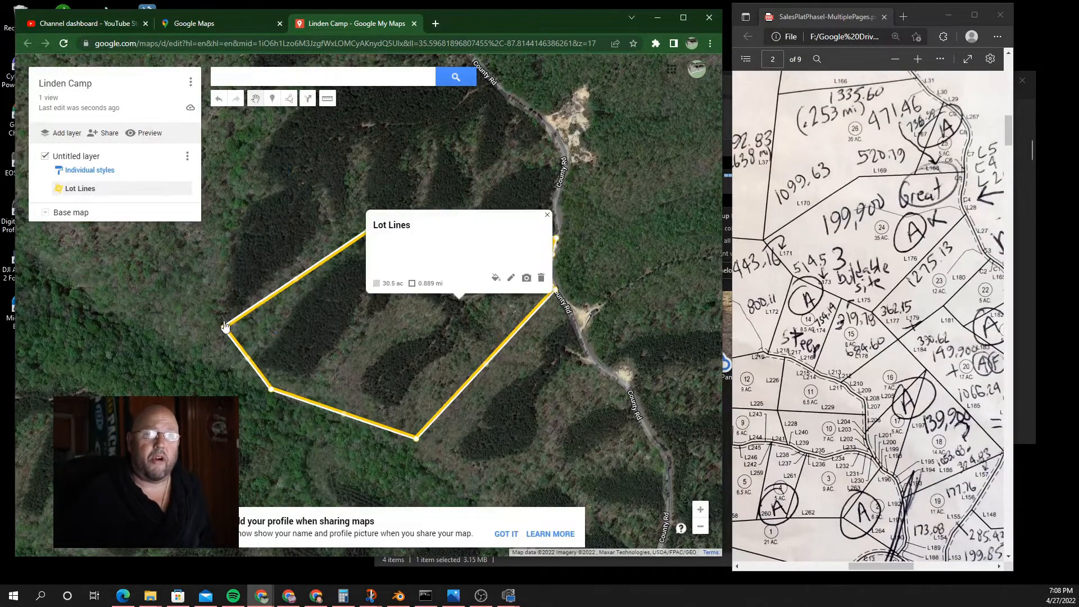
Step: Re-measure from the moved left corner and shift it down and to the left
click(544, 215)
click(328, 98)
click(221, 322)
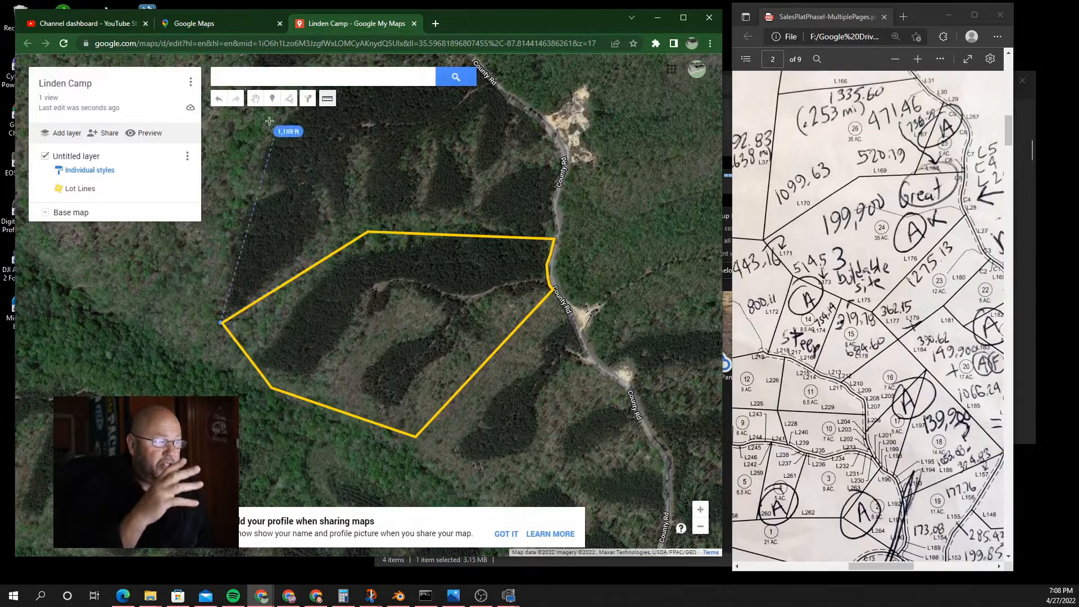
click(256, 100)
click(222, 322)
drag(221, 323, 203, 336)
click(545, 216)
Step: Measure the top edge, lower the lower-left corner and pull the right corner down-right
click(328, 99)
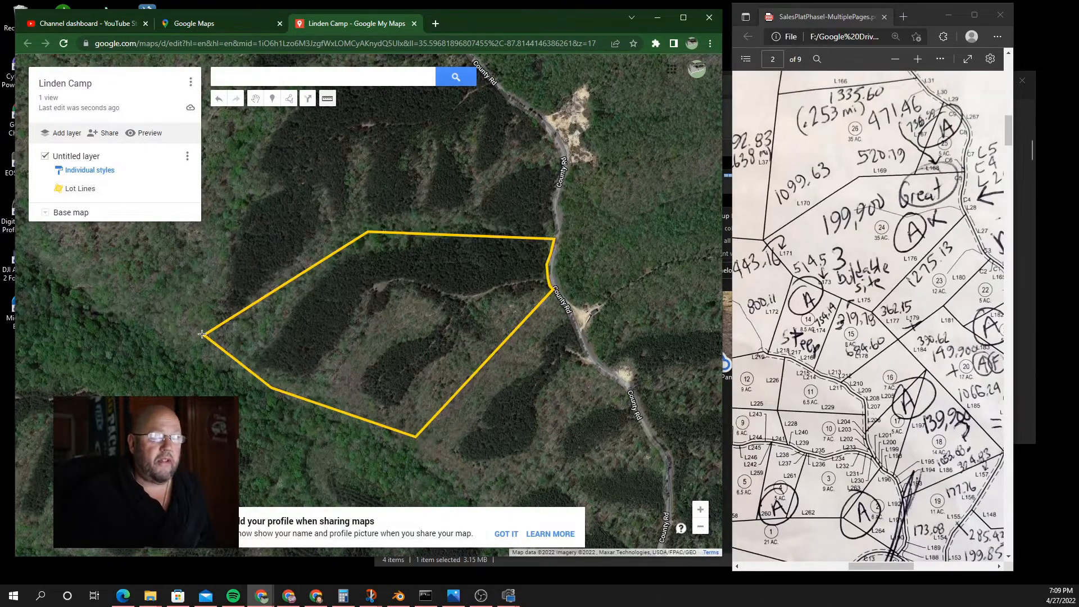
click(368, 231)
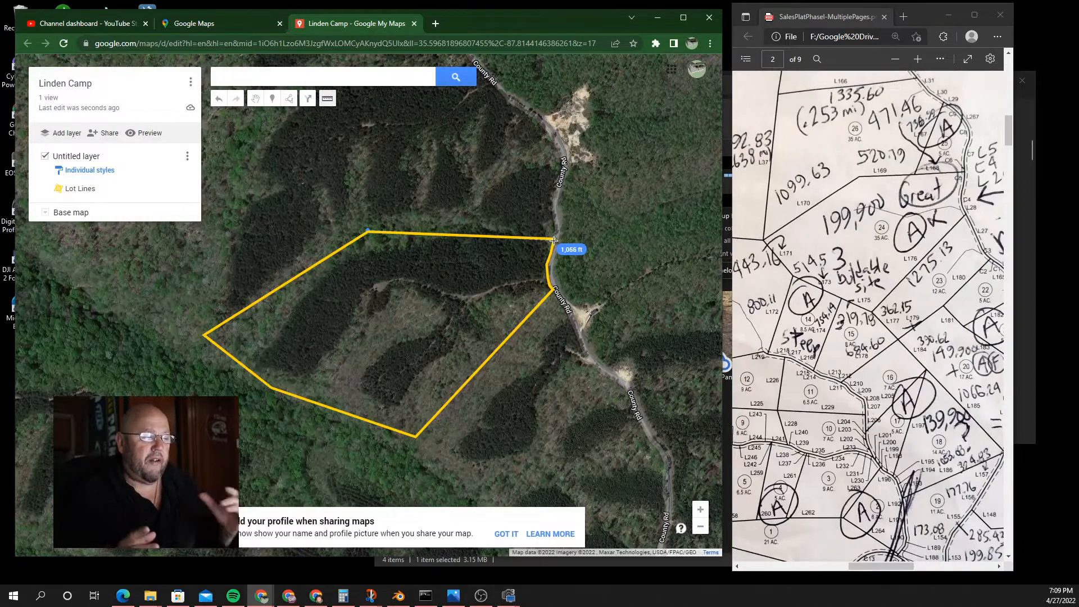
key(Escape)
click(373, 232)
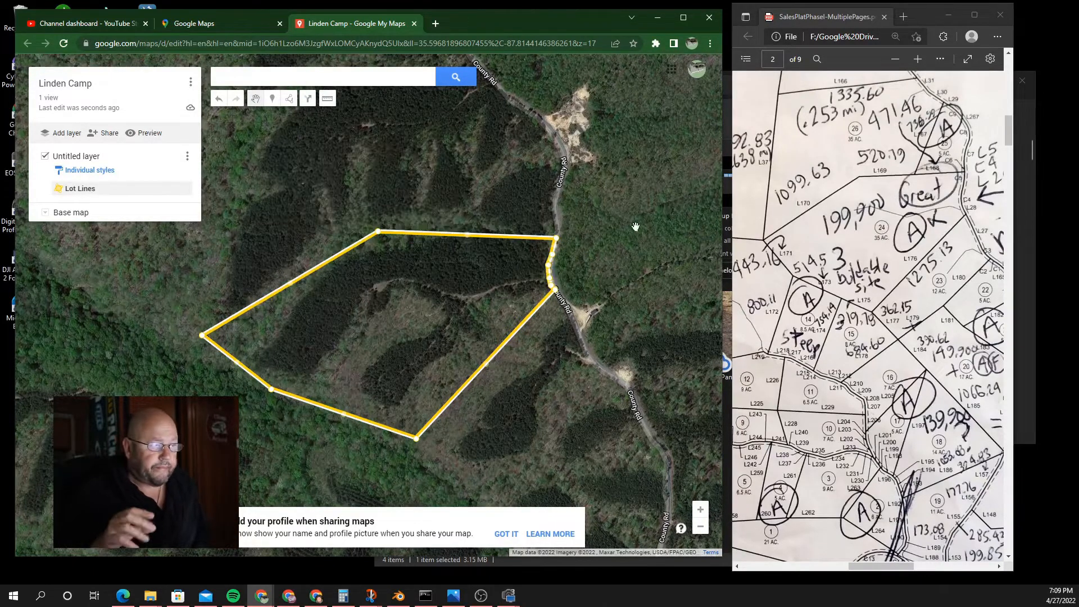
click(363, 255)
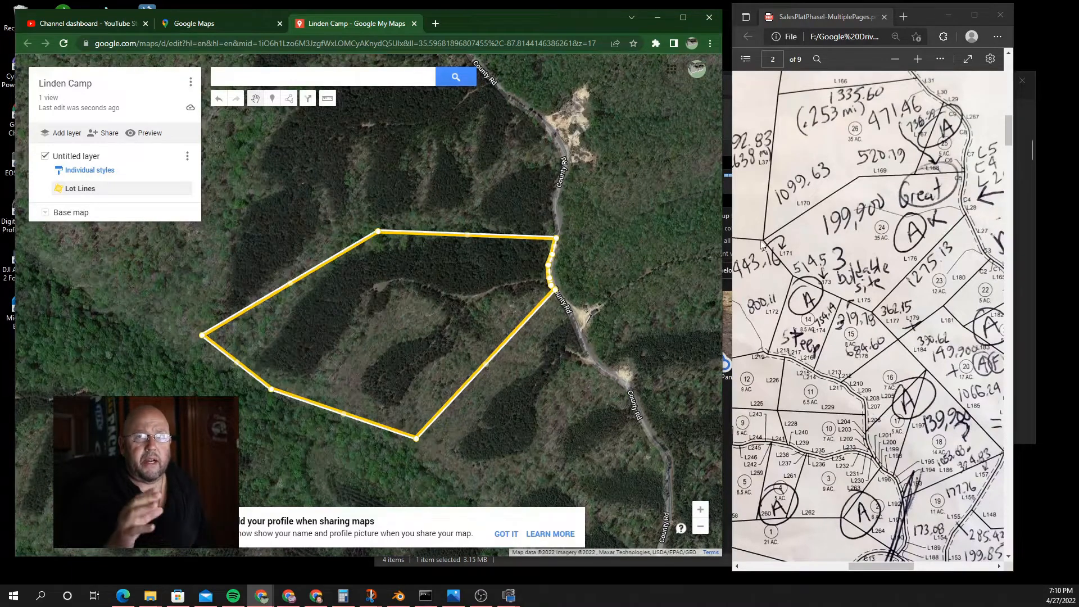
drag(270, 389, 264, 399)
click(433, 429)
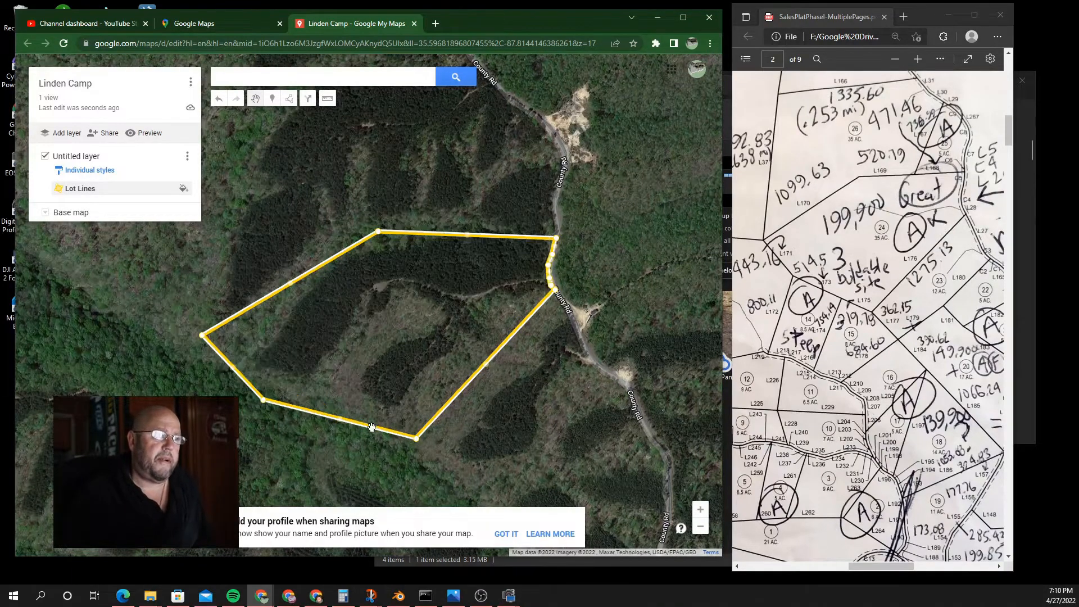
click(308, 415)
drag(551, 288, 560, 298)
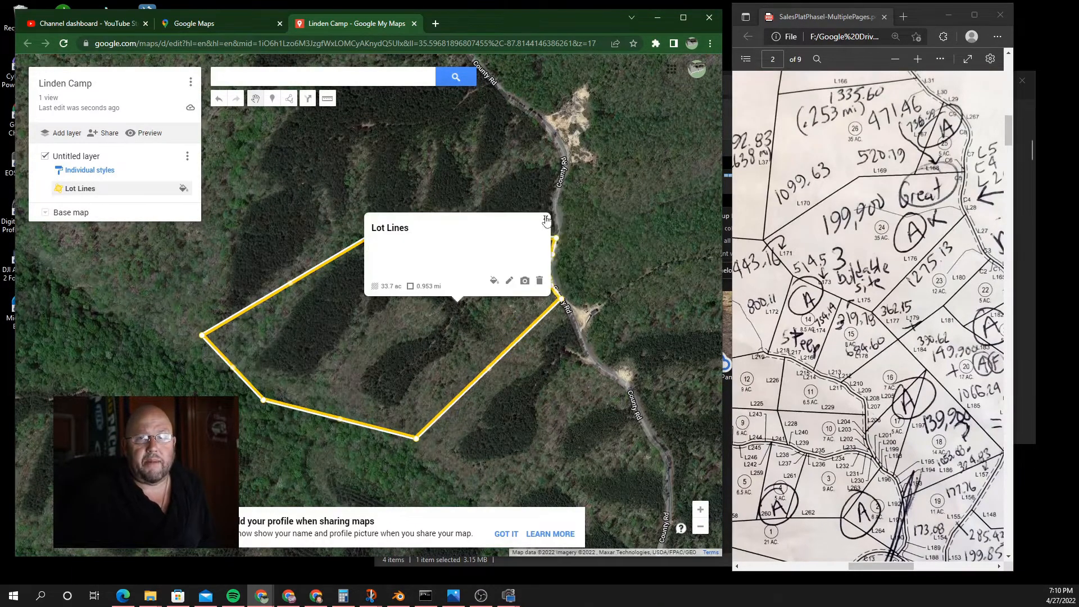
click(354, 417)
Step: Fine-tune the bottom, left and top-left corners, bringing the lot to 34.5 ac and 0.960 mi perimeter
click(442, 334)
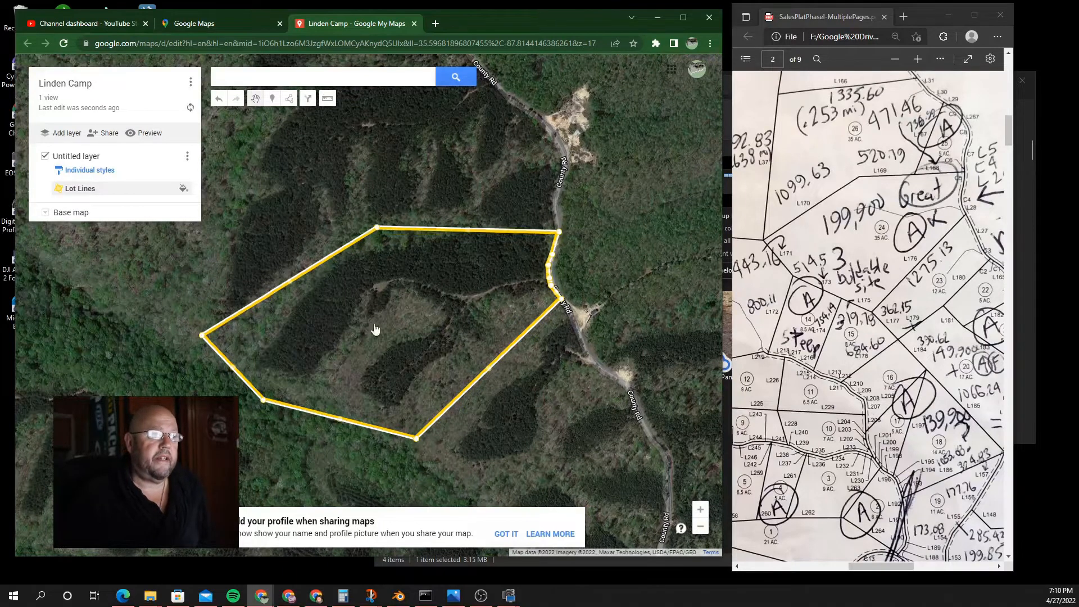
click(375, 427)
drag(416, 437, 413, 434)
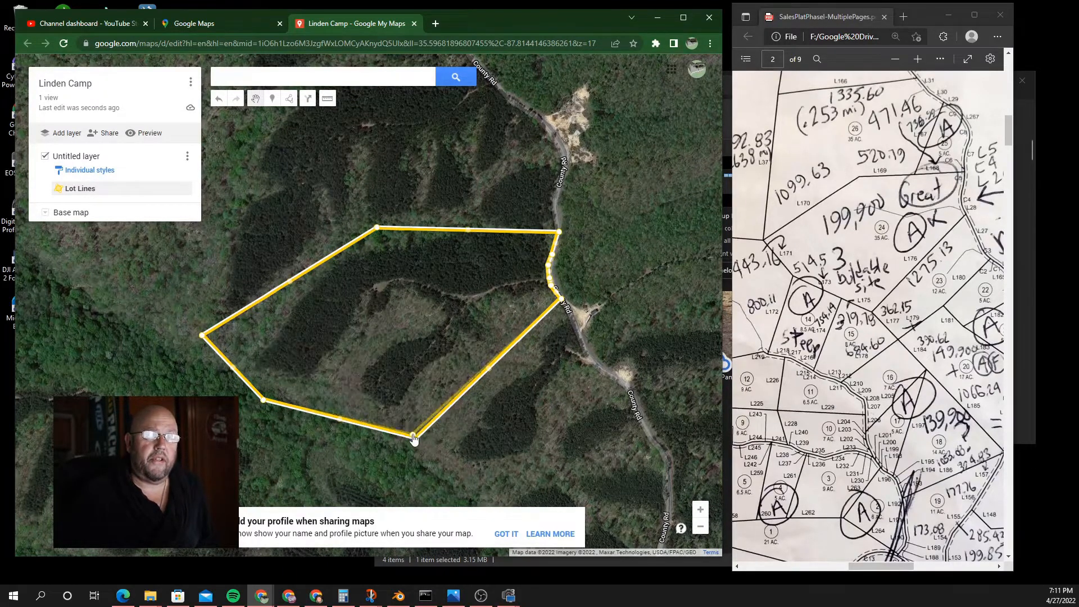
drag(202, 335, 209, 335)
click(253, 306)
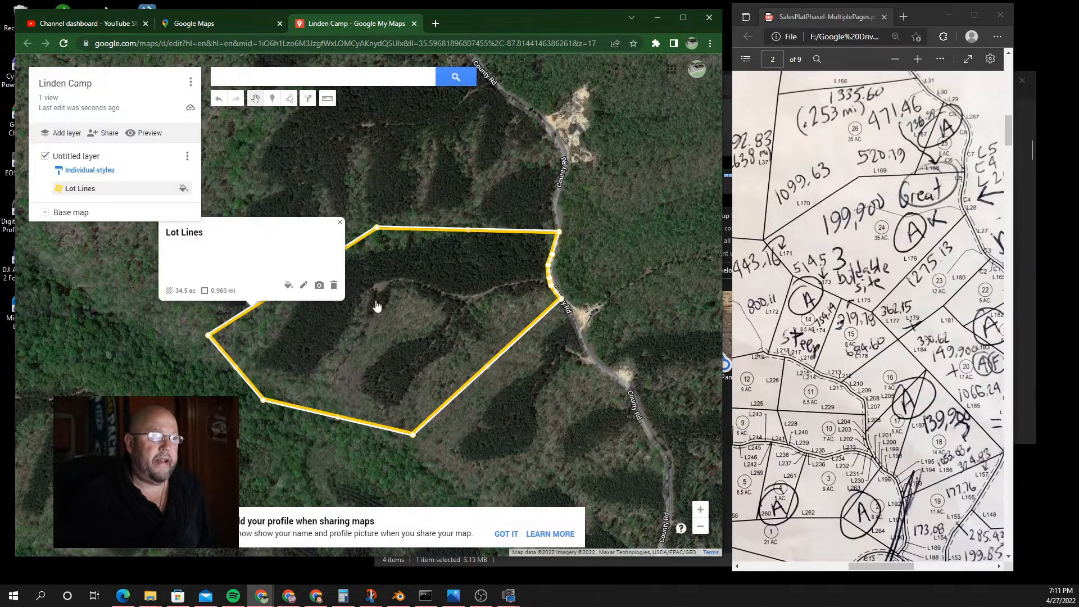
drag(377, 228, 375, 224)
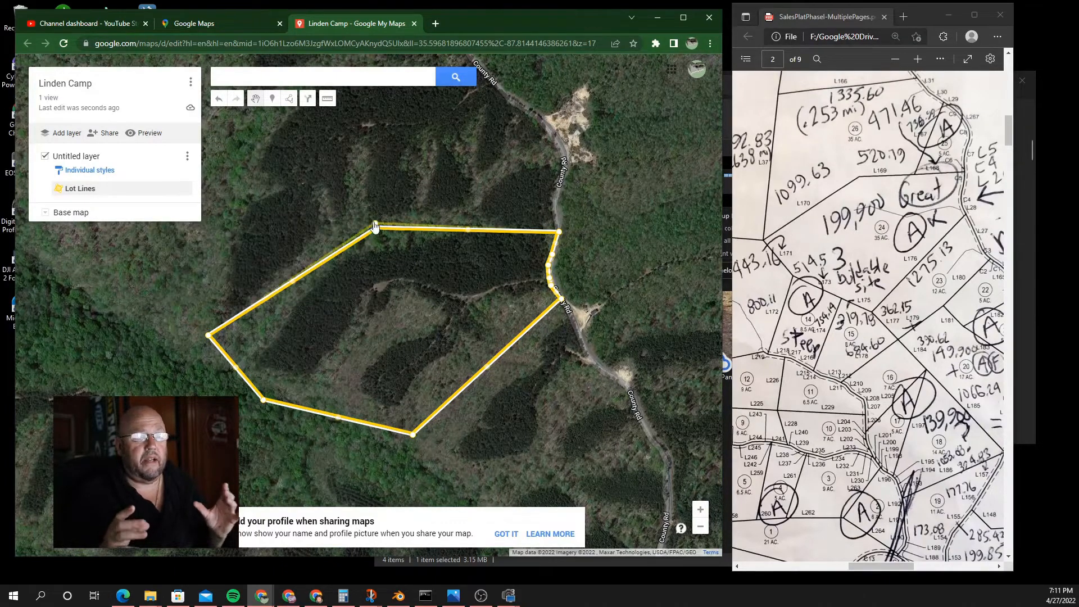
click(508, 232)
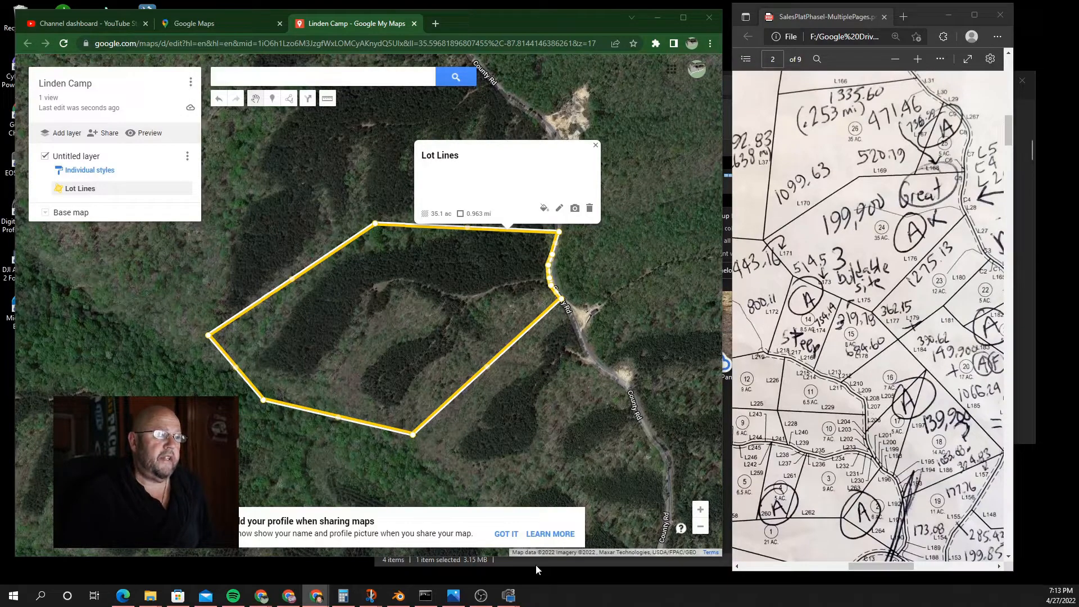
Step: Bring the Thor's TN Campground map into view and center it on the brown buildable lot
drag(440, 605, 380, 34)
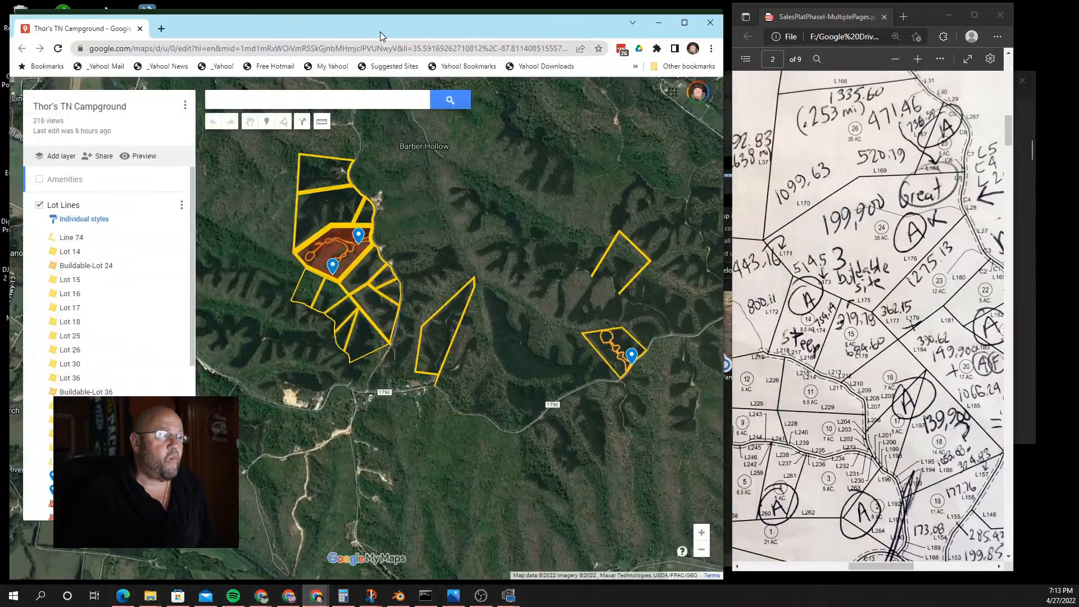
scroll(373, 261, up, 5)
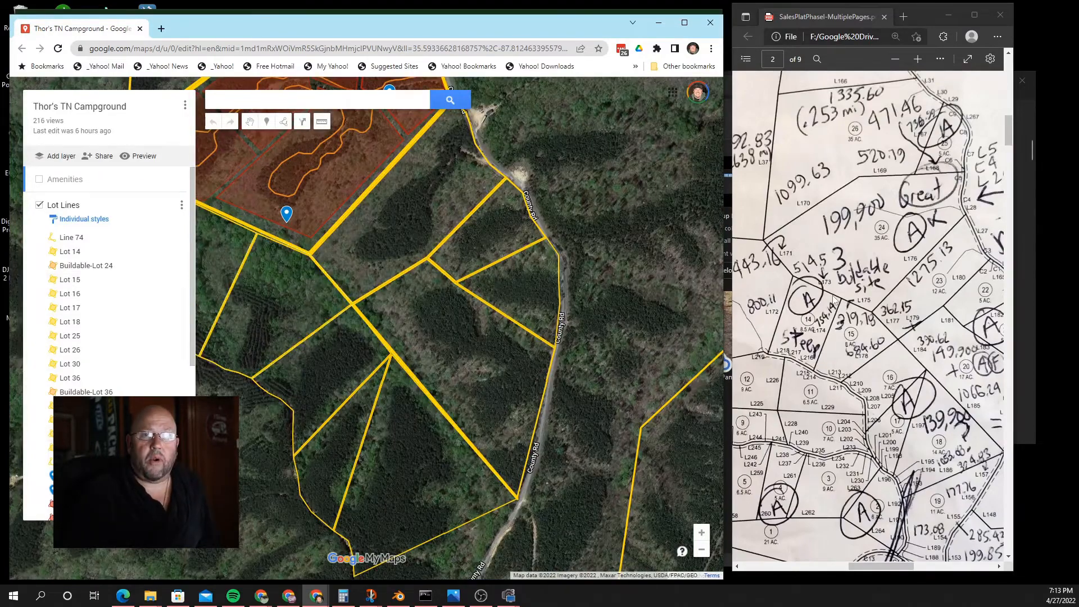
scroll(650, 298, down, 1)
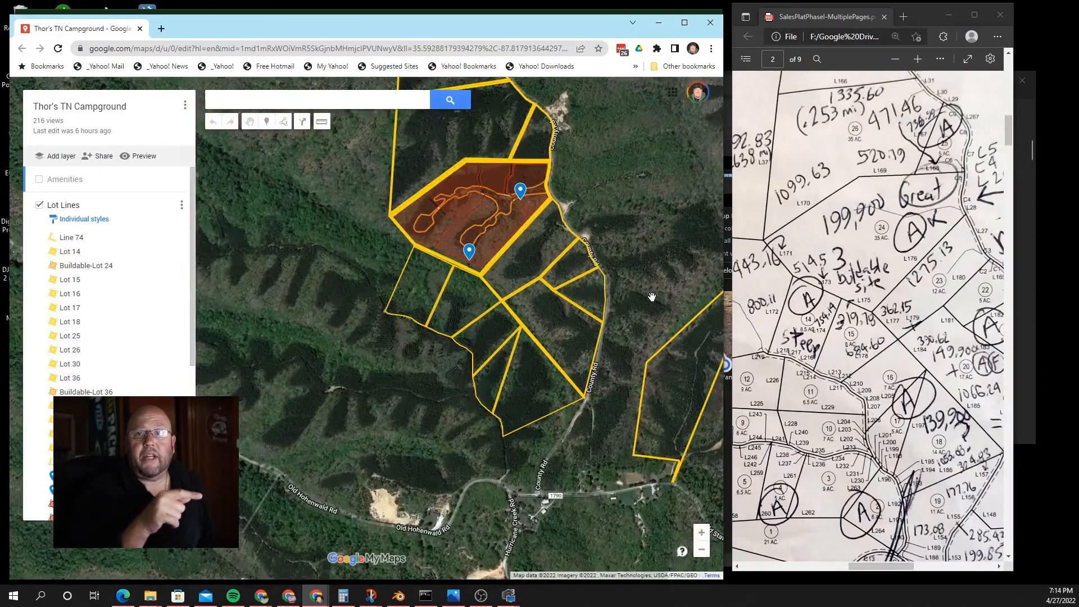
scroll(667, 274, up, 1)
scroll(667, 275, down, 1)
drag(651, 225, 555, 300)
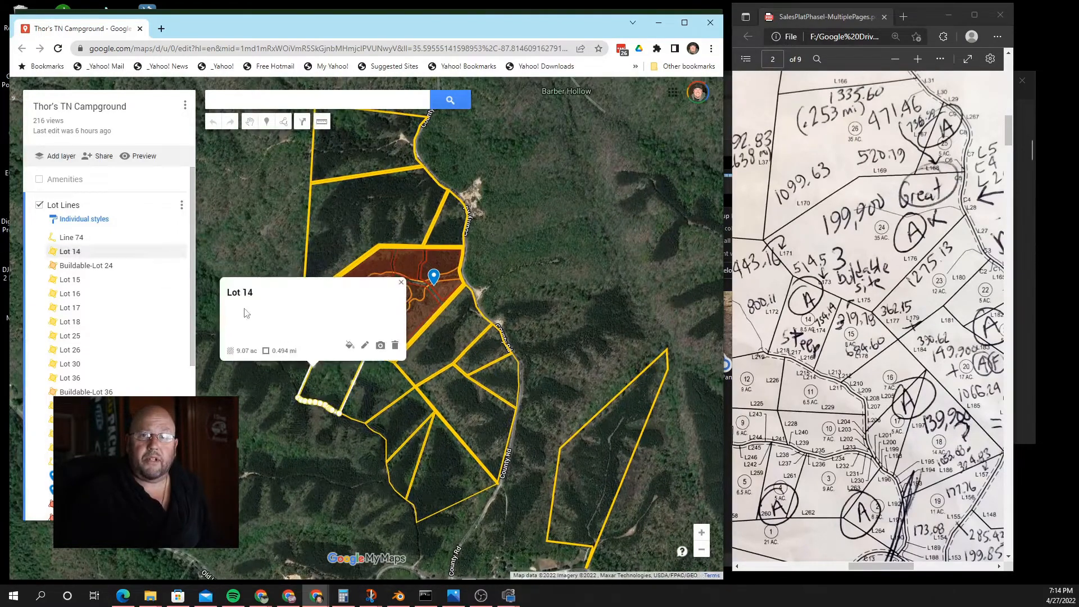
Step: Review the detail cards for Lot 30, Lot 43 and Lot 36 (20.9 ac)
click(618, 397)
scroll(612, 438, down, 1)
drag(612, 441, 374, 406)
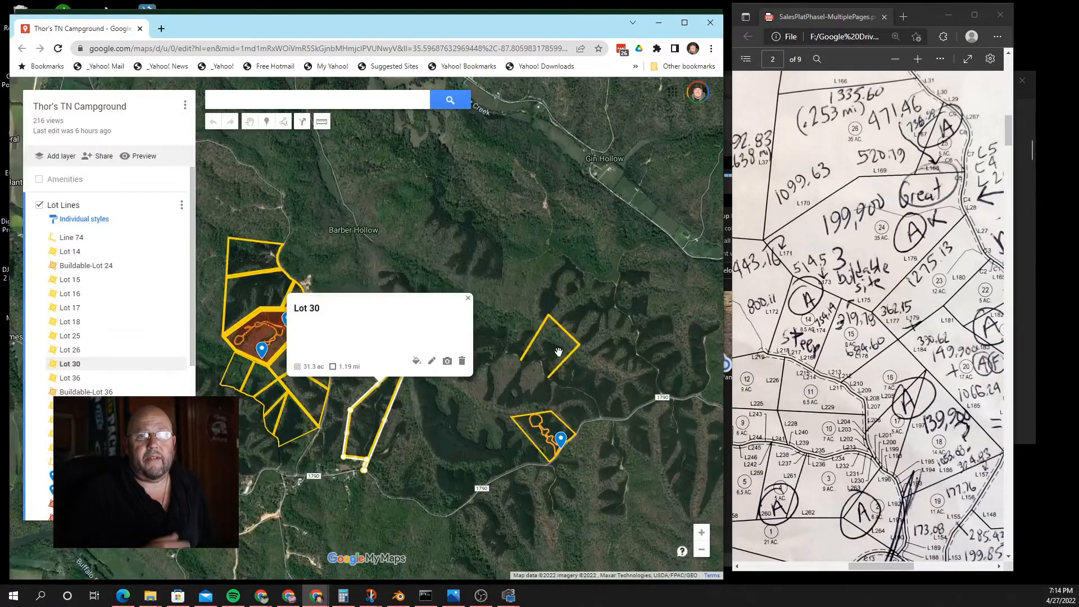
click(559, 323)
click(546, 413)
scroll(530, 369, down, 2)
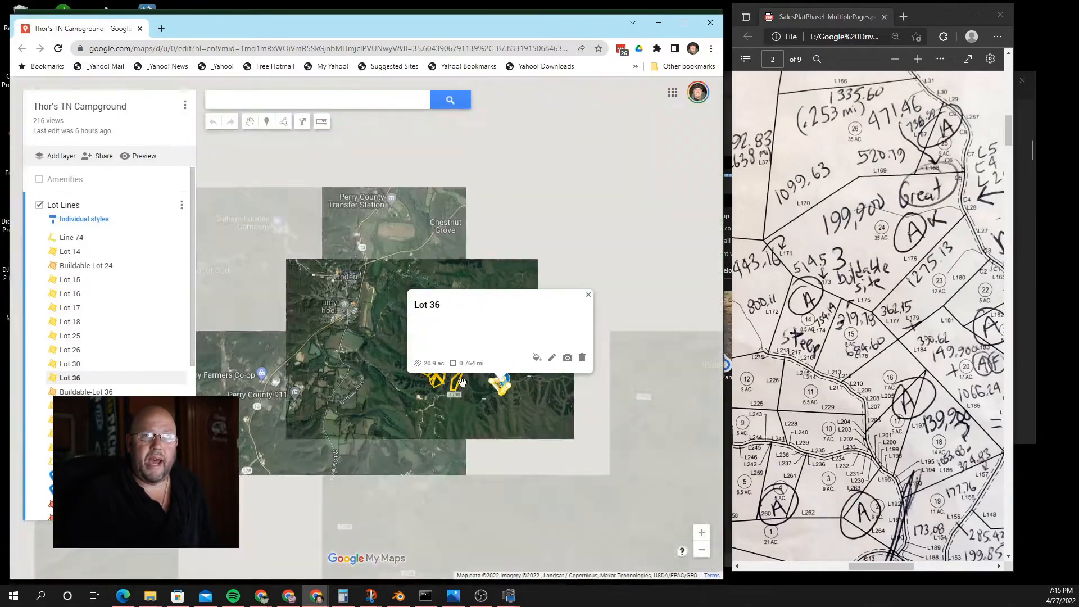
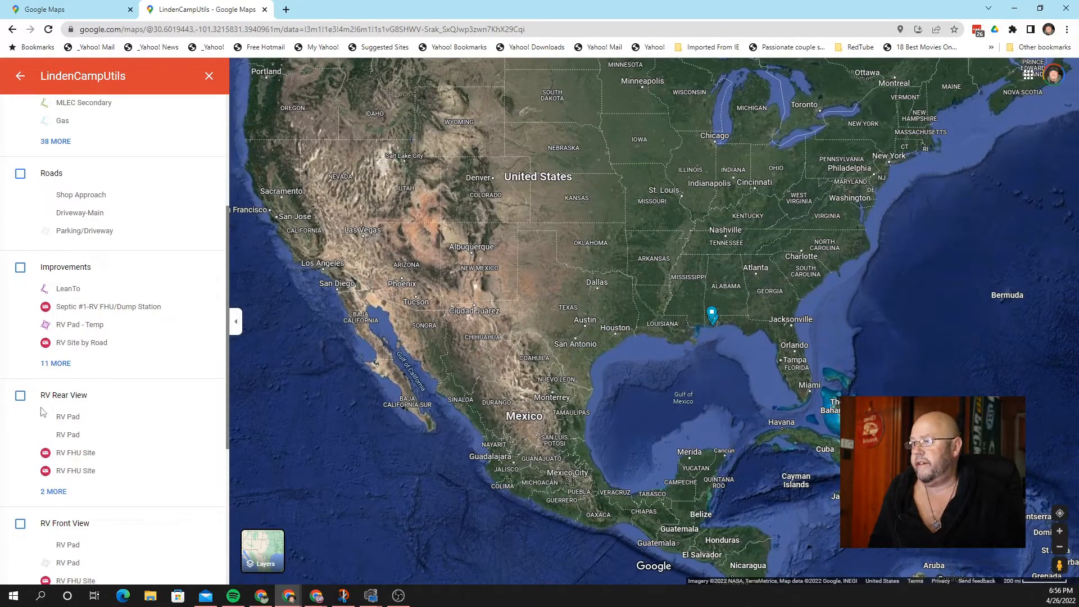
Step: Scroll the LindenCampUtils layer list down and back up to the top, with only LotLines checked
scroll(76, 446, down, 4)
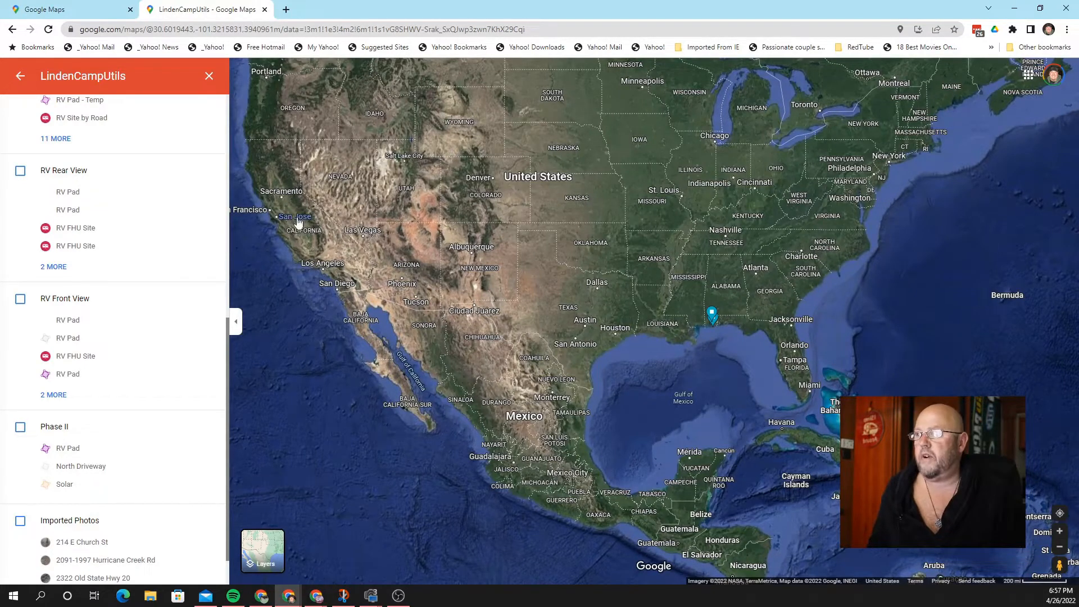
scroll(139, 170, up, 4)
scroll(140, 170, up, 4)
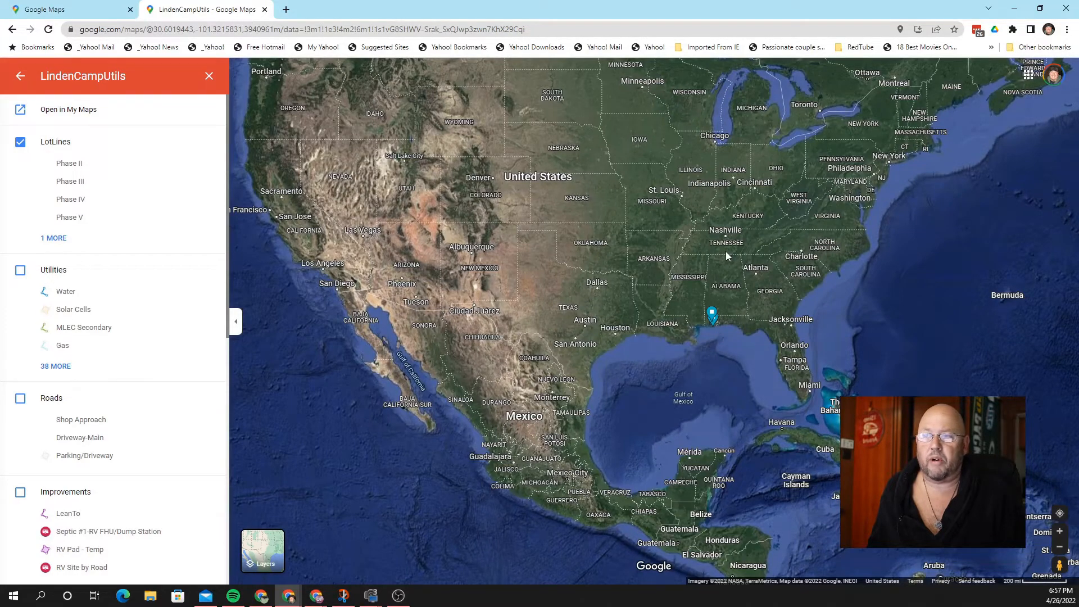
Step: Zoom the map from the whole continent in toward Tennessee
scroll(725, 255, up, 1)
scroll(726, 251, up, 1)
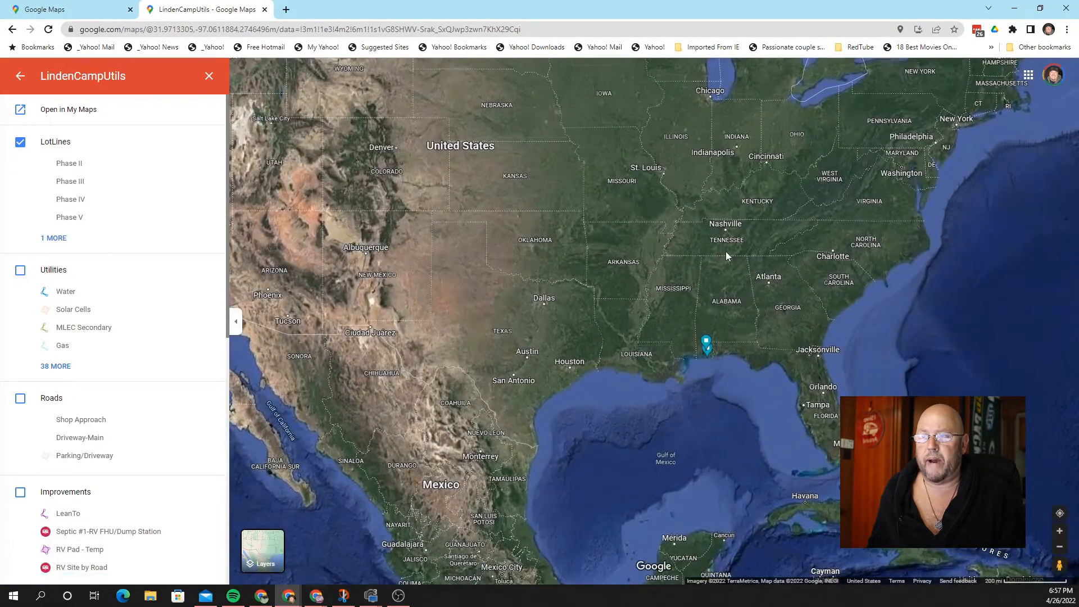
scroll(726, 251, up, 1)
scroll(724, 250, up, 1)
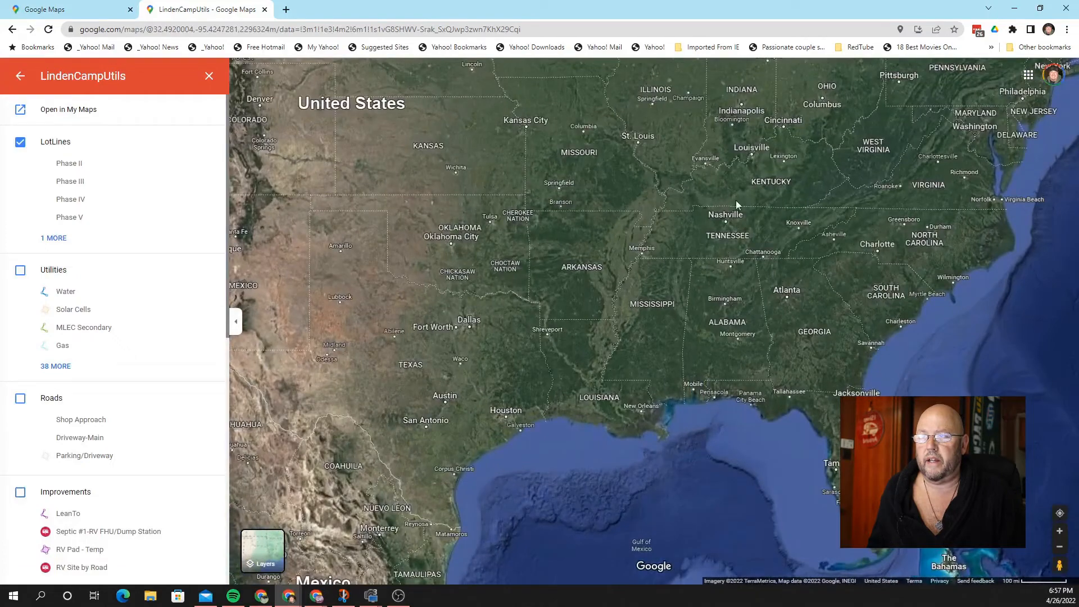
scroll(736, 204, up, 1)
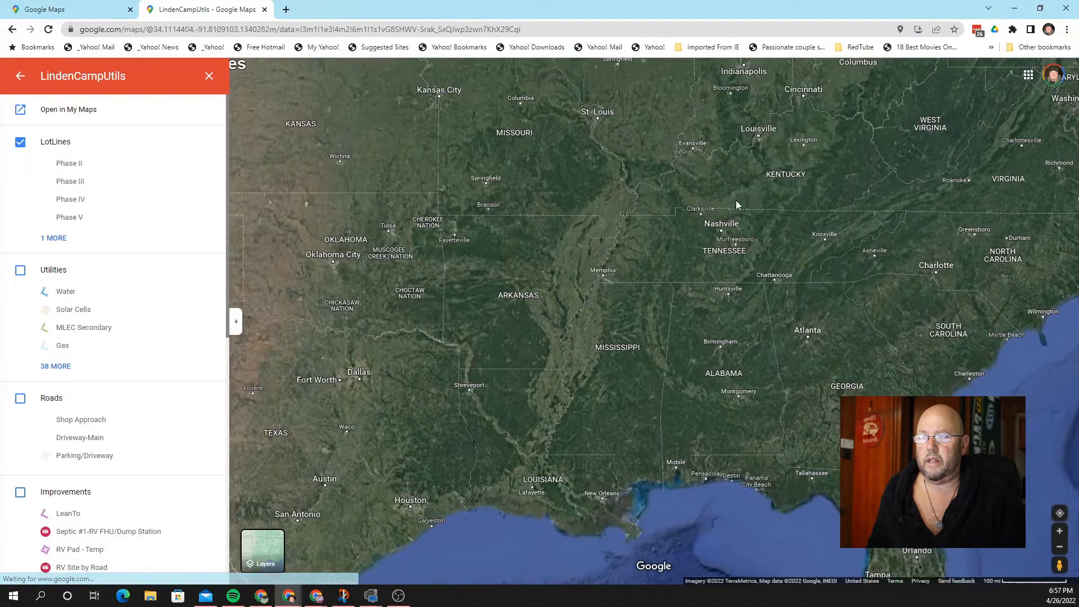
scroll(736, 203, up, 1)
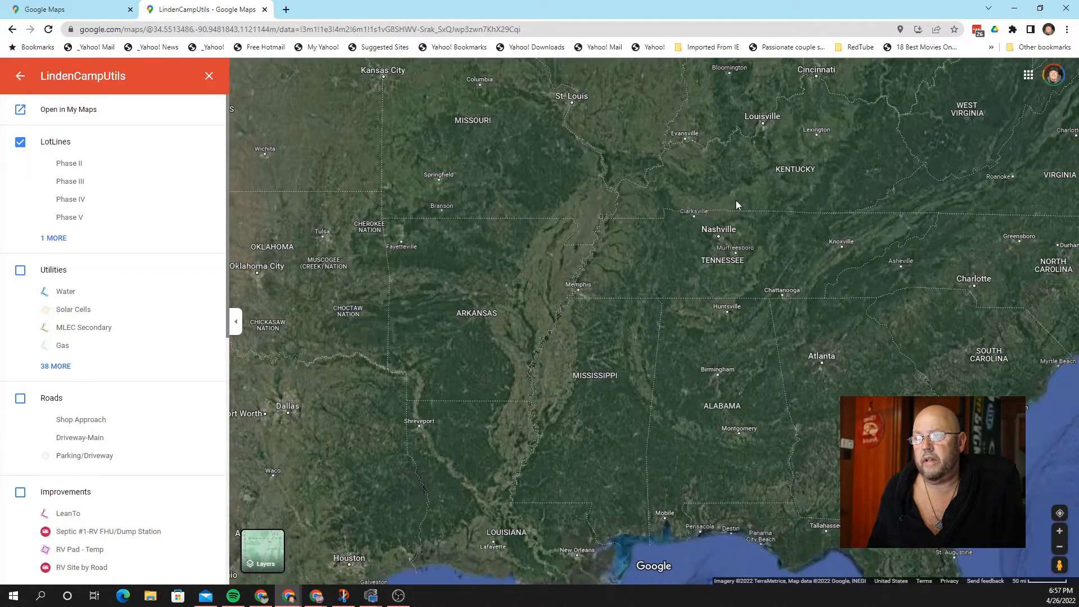
scroll(790, 271, up, 1)
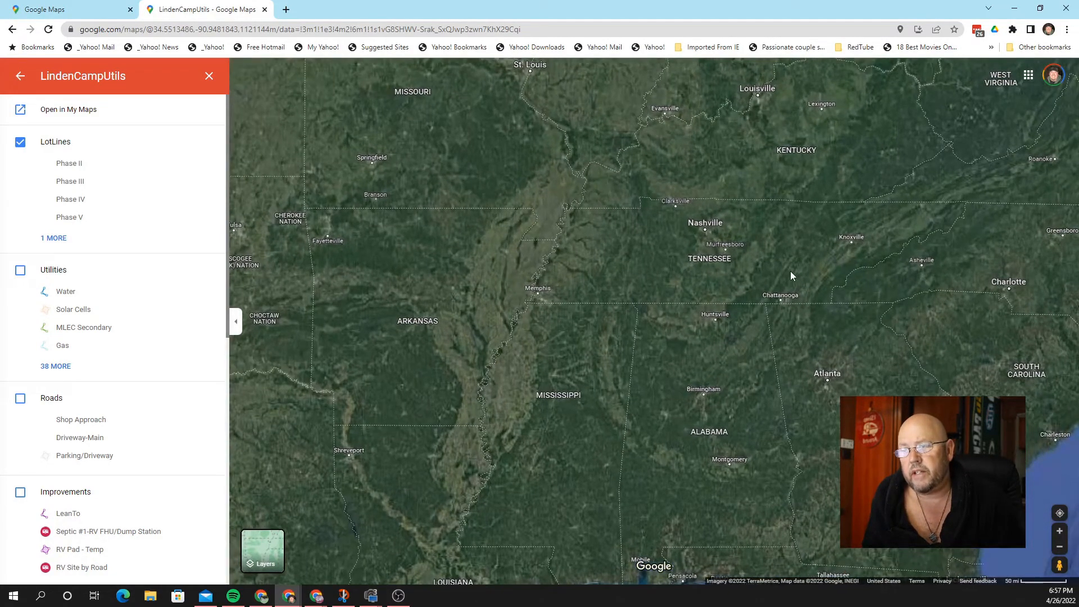
scroll(790, 271, up, 1)
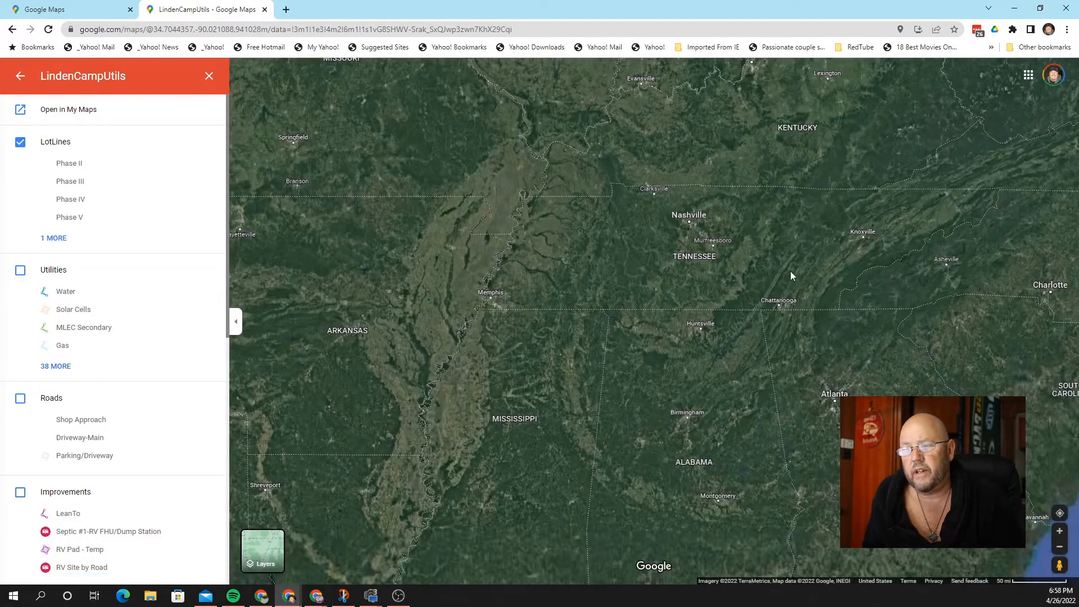
scroll(789, 271, up, 1)
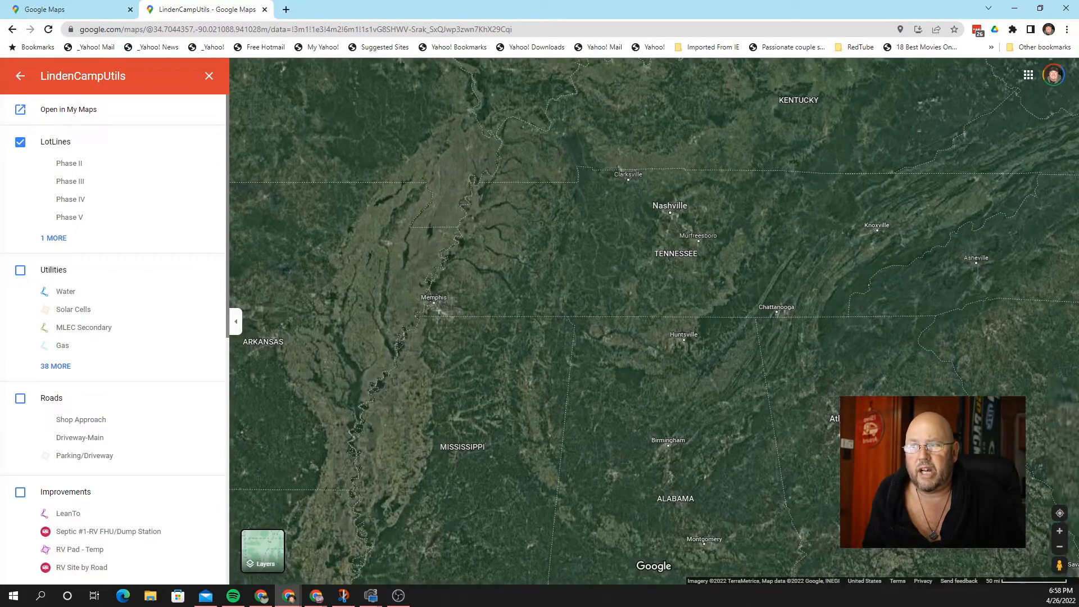
Step: Zoom toward the yellow dot near Hohenwald until the LotLines parcel polygons fill the view
mouse_move(684, 212)
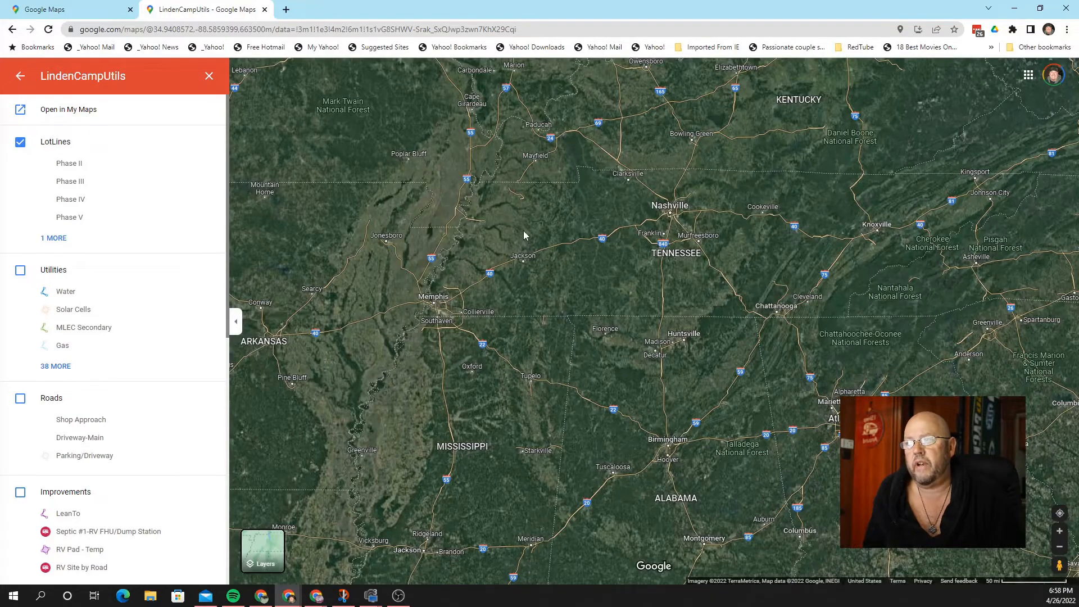
scroll(523, 231, up, 2)
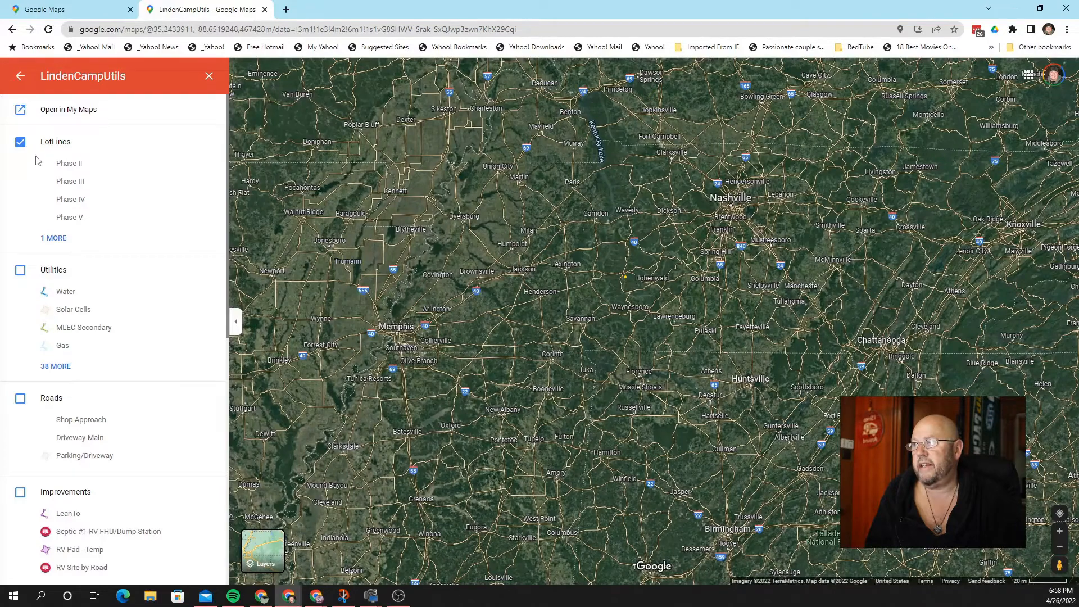
scroll(623, 284, up, 2)
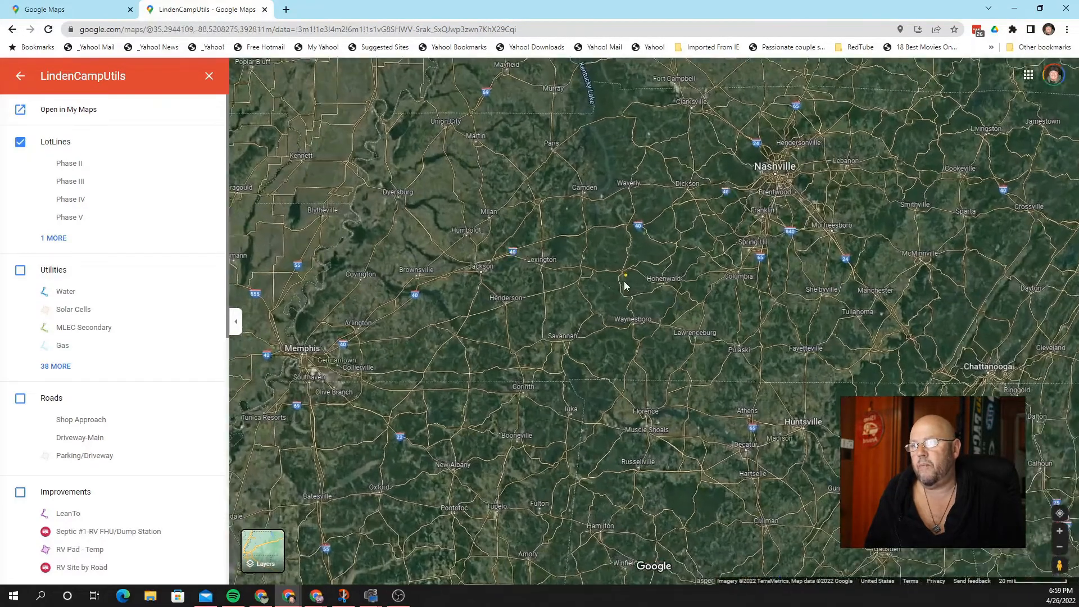
scroll(627, 264, up, 1)
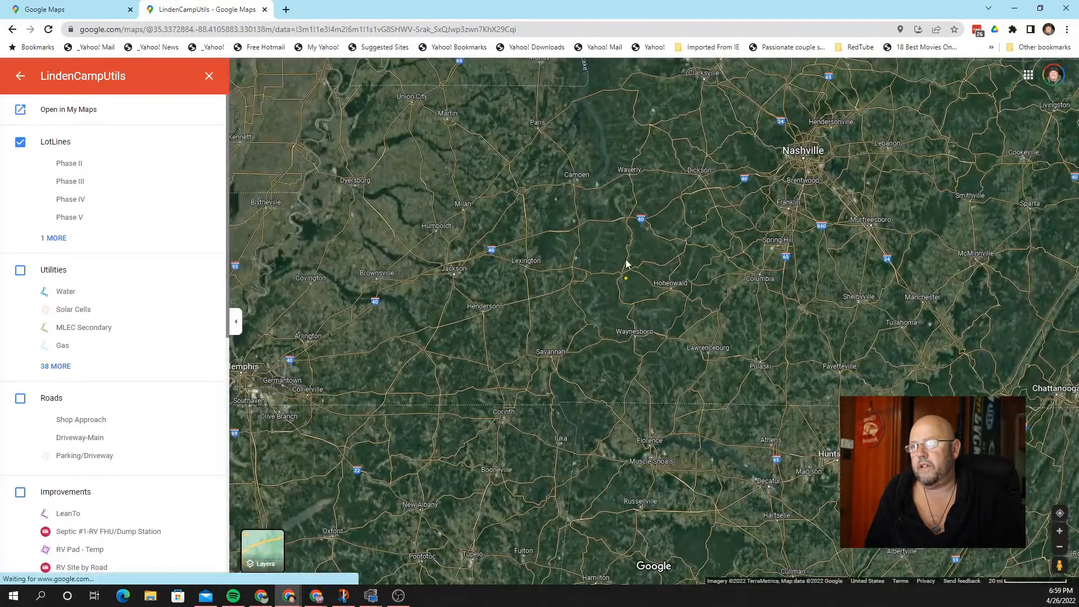
scroll(623, 281, up, 2)
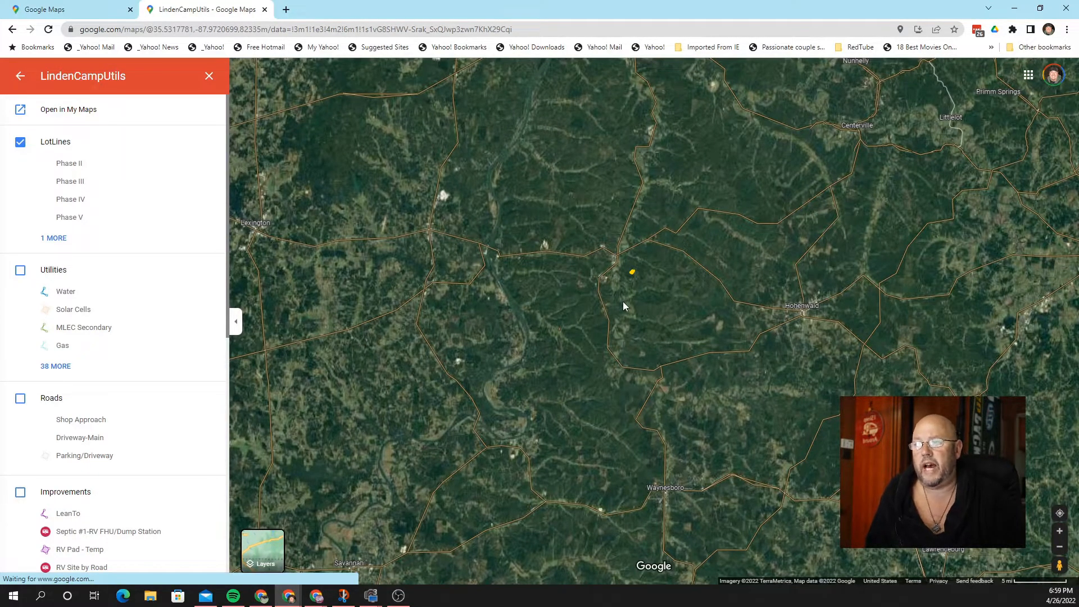
scroll(641, 302, up, 4)
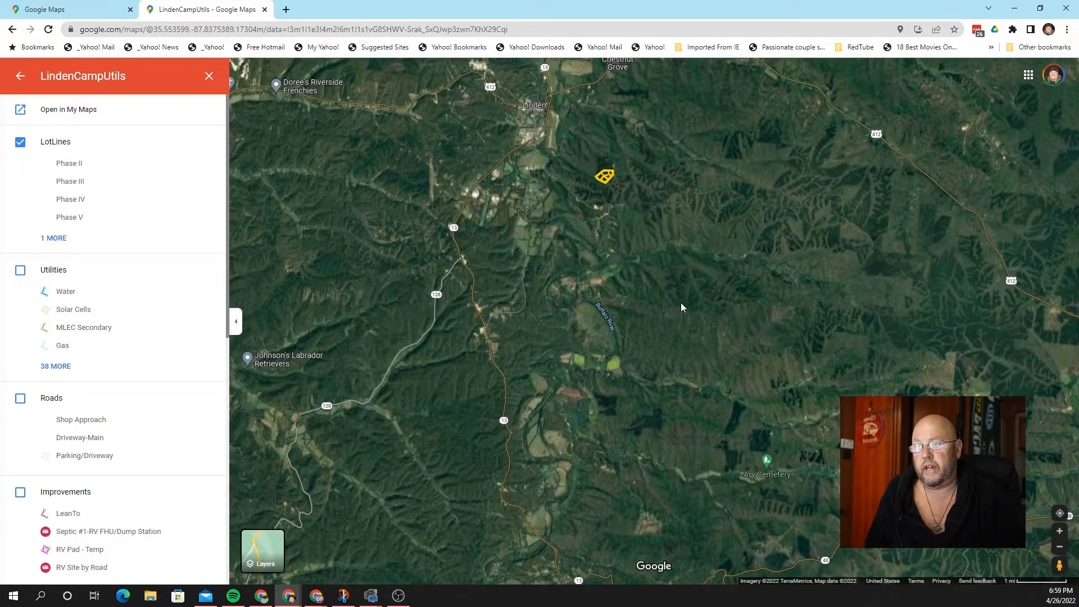
scroll(674, 292, up, 2)
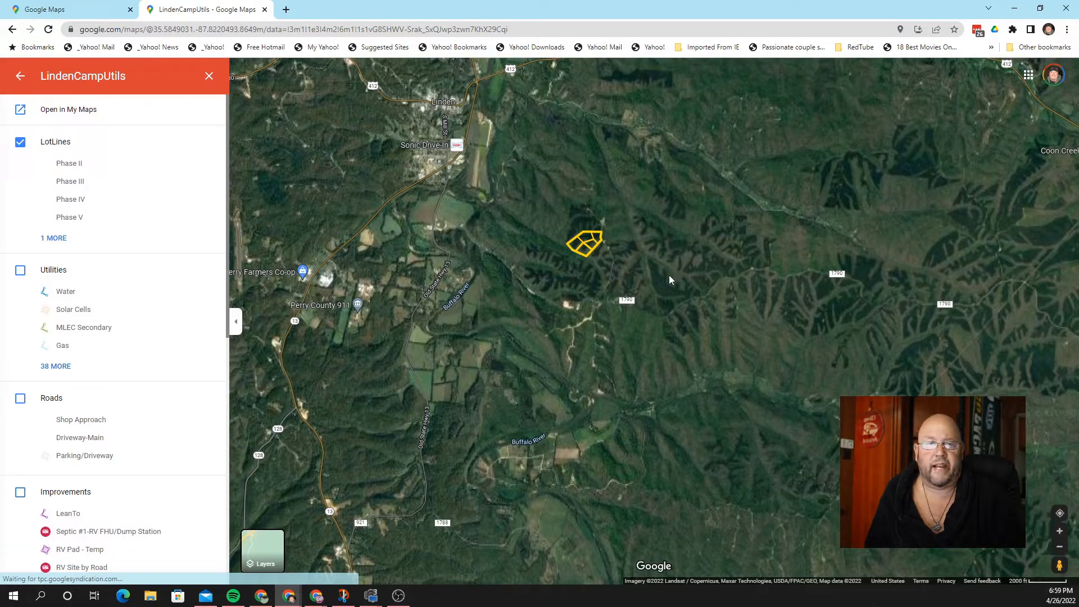
scroll(669, 275, up, 2)
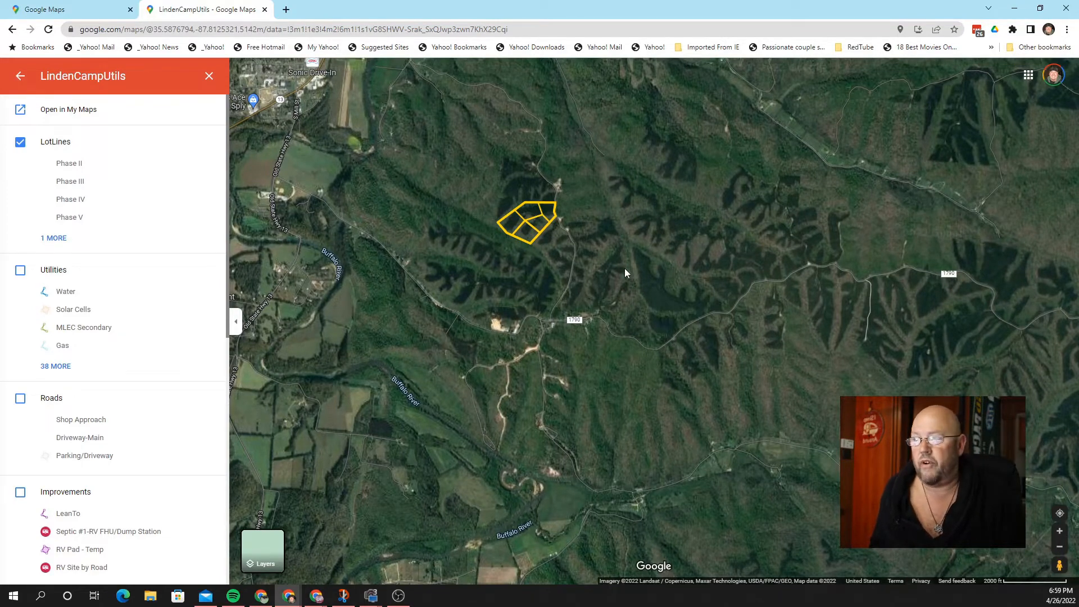
scroll(624, 268, up, 1)
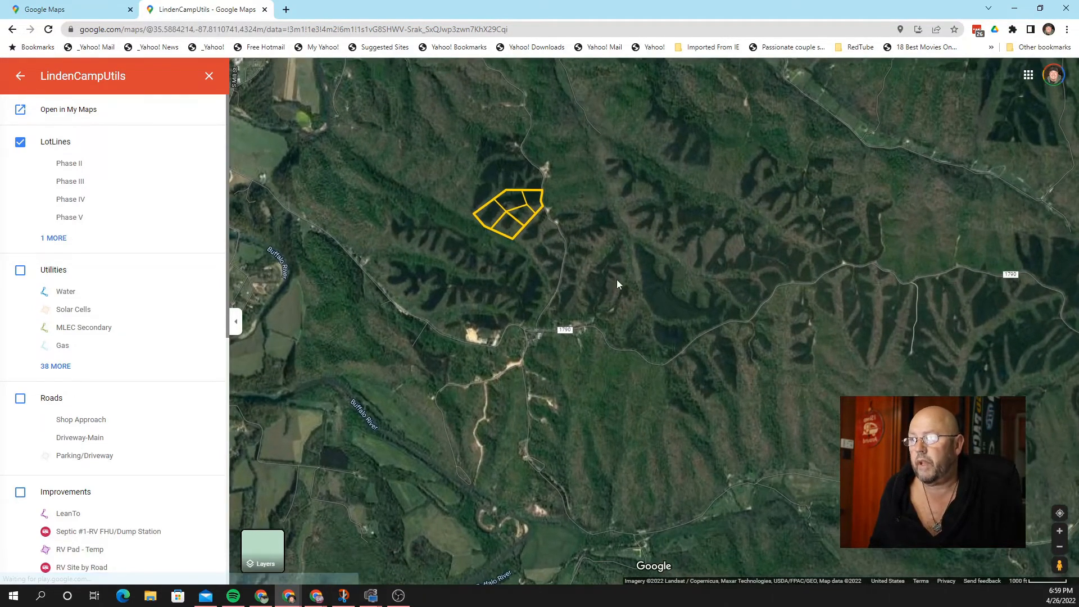
scroll(483, 257, up, 2)
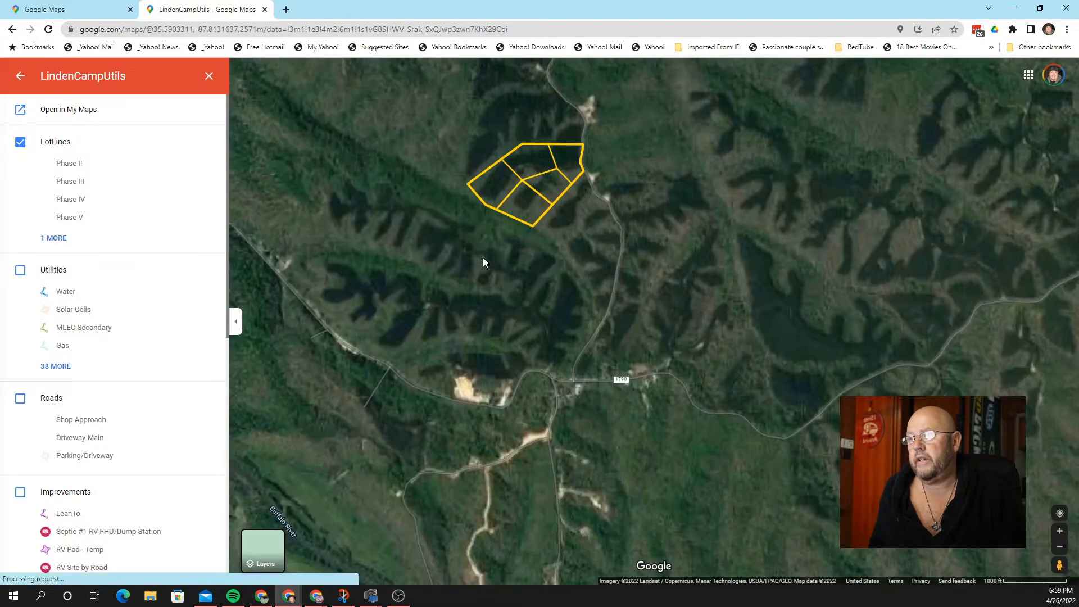
Step: Pan and zoom to center the yellow camp lot outline beside County Rd
drag(596, 223, 639, 283)
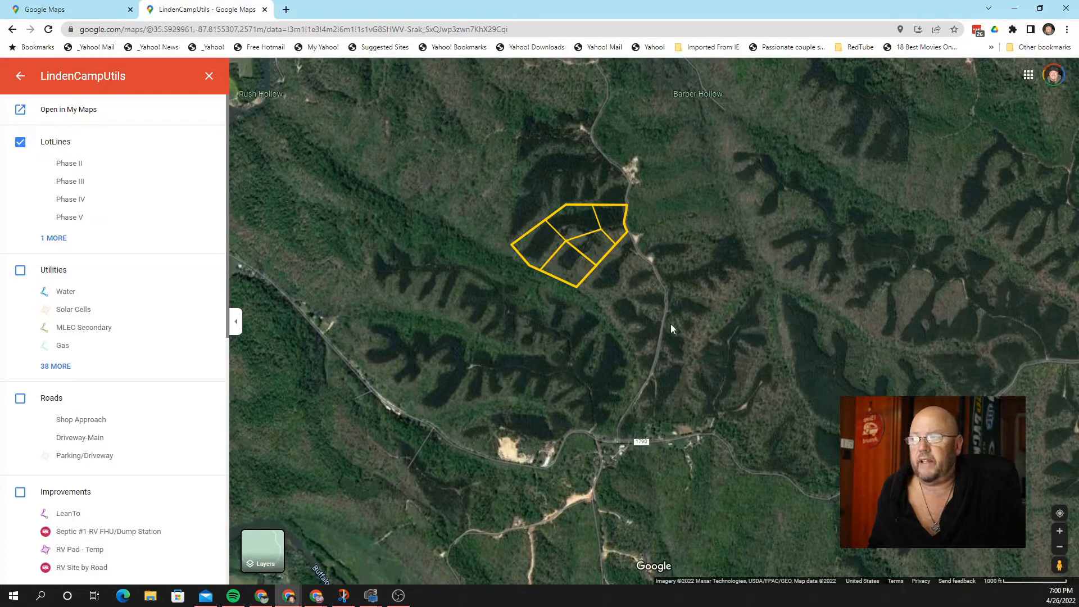
scroll(568, 282, down, 1)
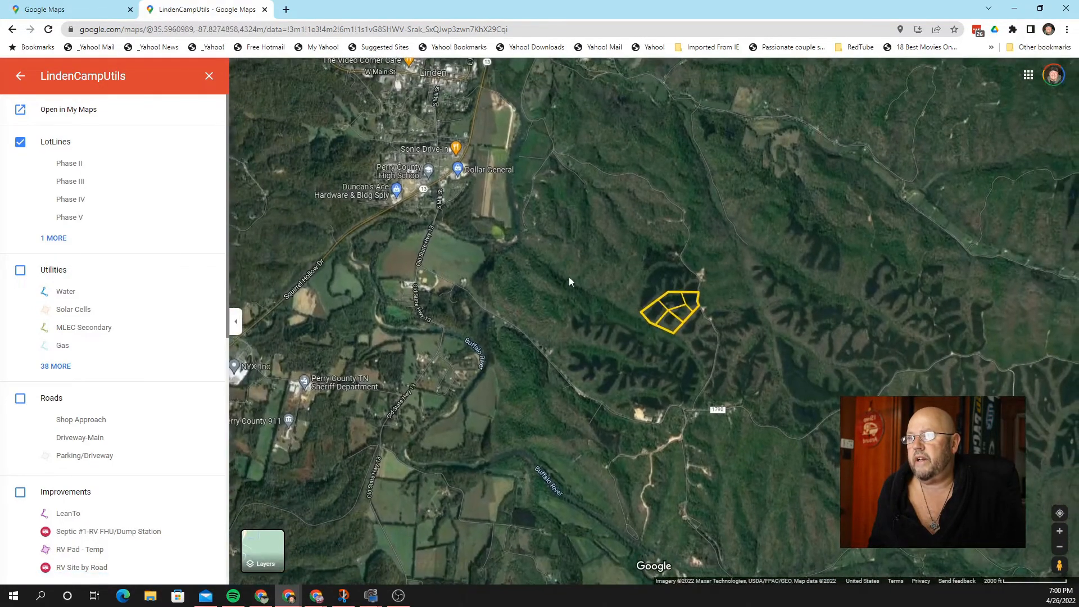
drag(433, 118, 465, 176)
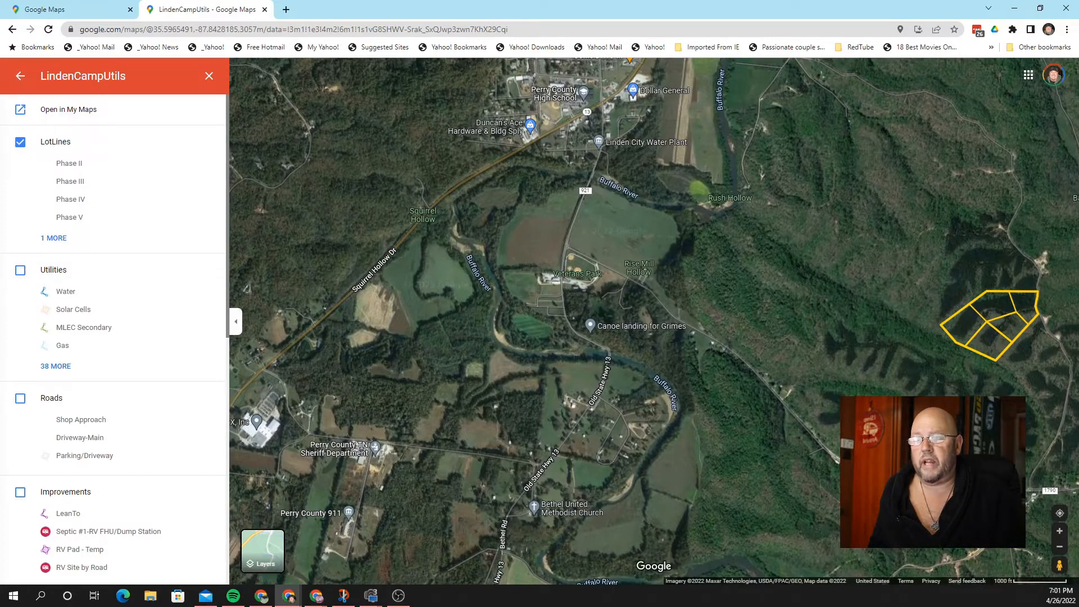
drag(880, 458, 640, 362)
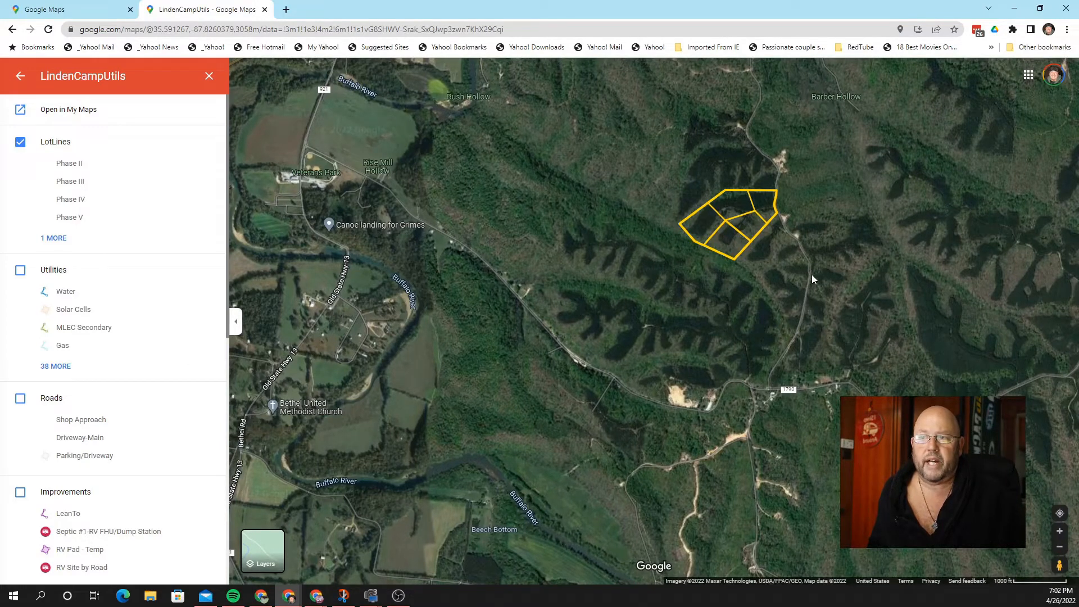
scroll(805, 274, up, 3)
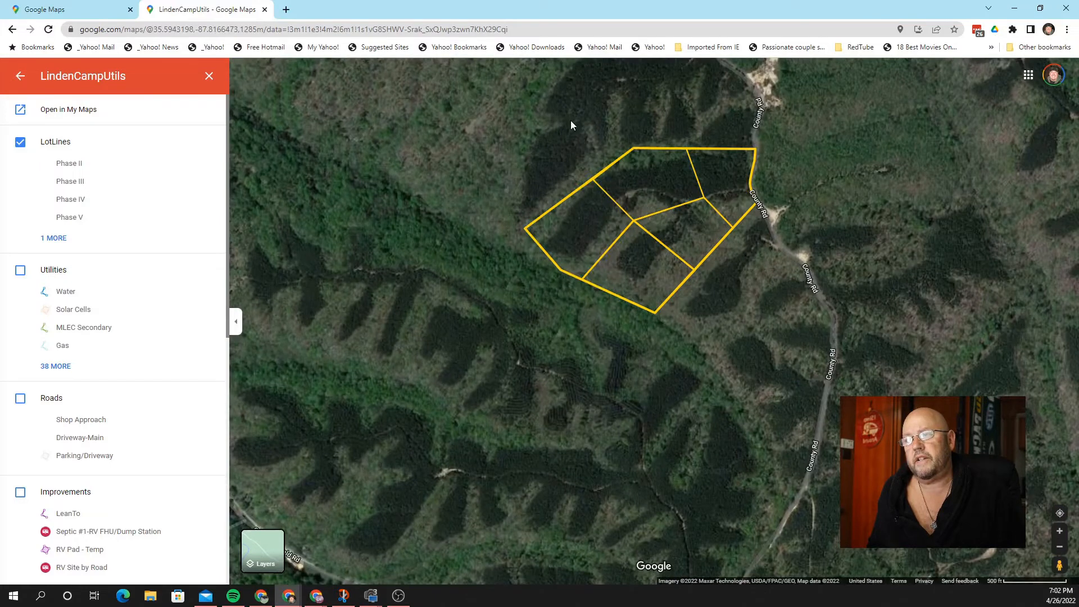
drag(571, 120, 610, 177)
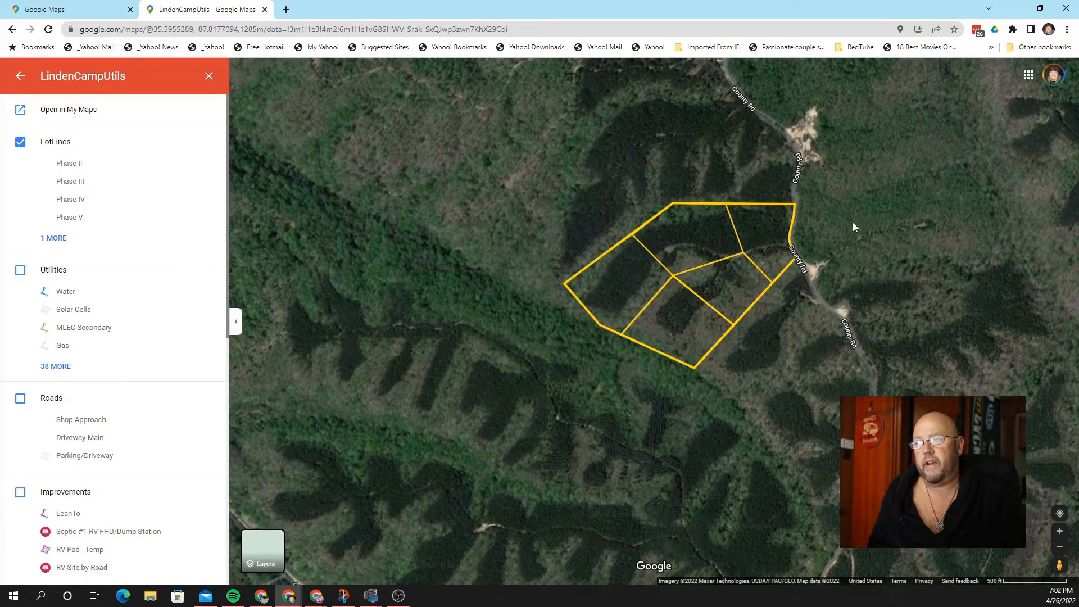
drag(852, 227, 872, 248)
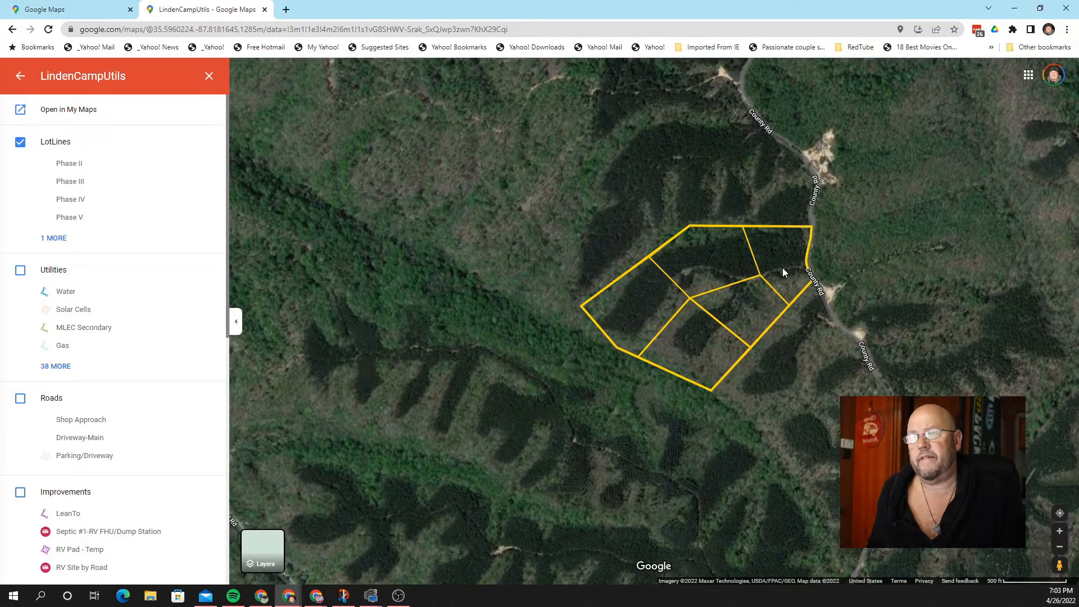
Step: Zoom to the 200 ft scale and re-center so the six subdivided lots fill the view
scroll(782, 272, up, 1)
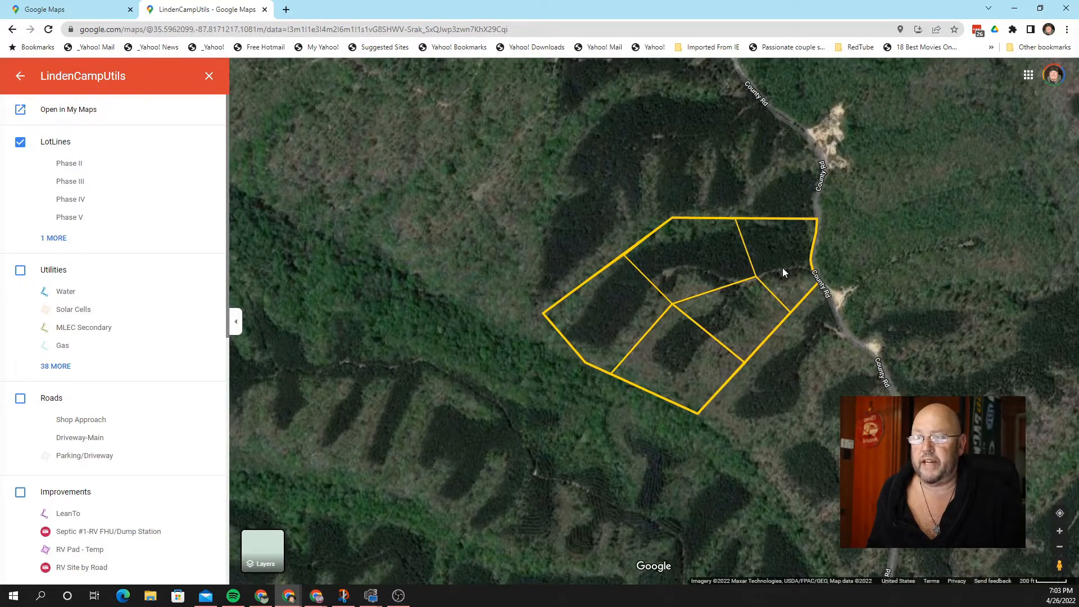
scroll(783, 272, up, 1)
scroll(782, 268, up, 2)
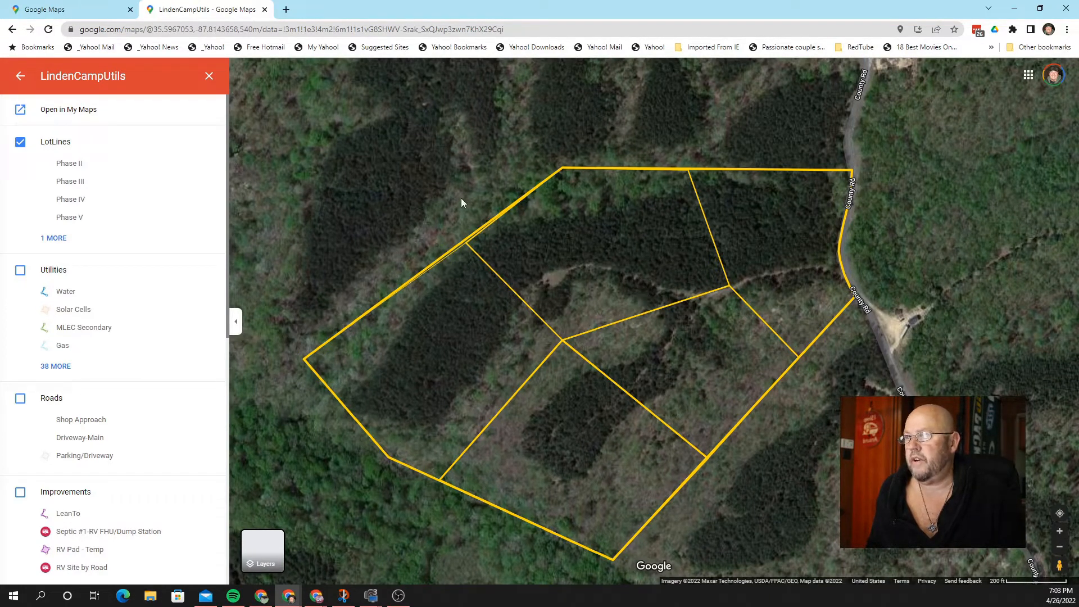
drag(460, 198, 482, 194)
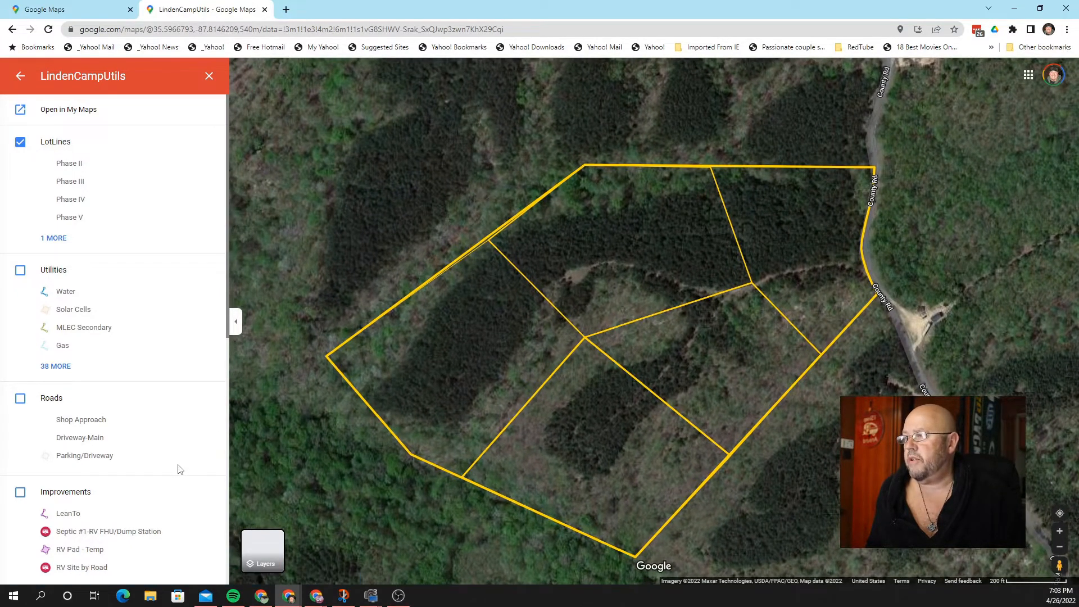
Step: Turn on the Roads layer and zoom to 50 ft on the driveway and parking areas
click(21, 399)
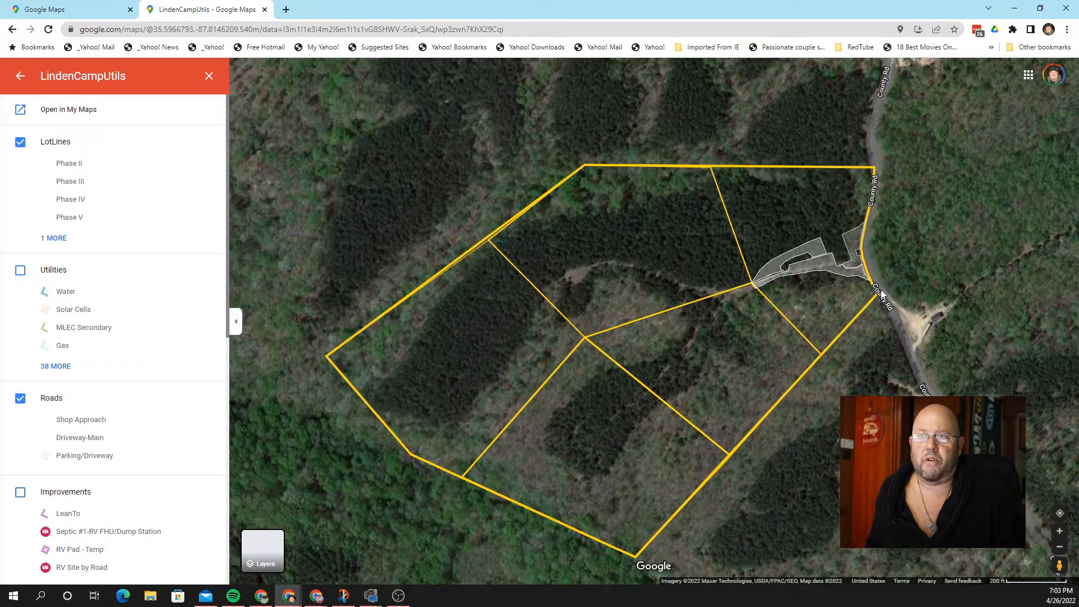
scroll(881, 294, up, 1)
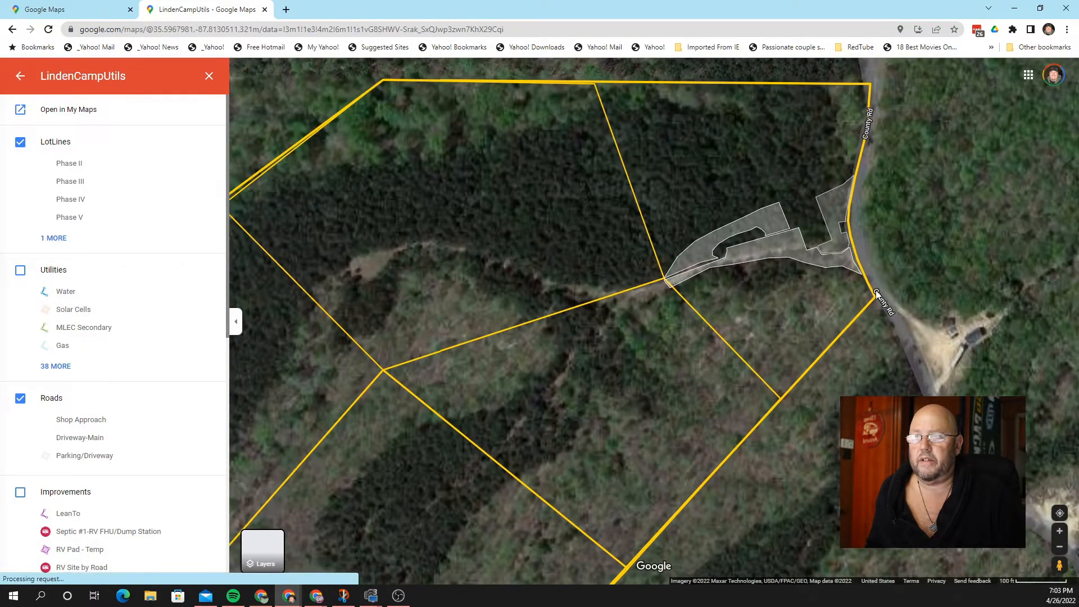
scroll(876, 289, up, 1)
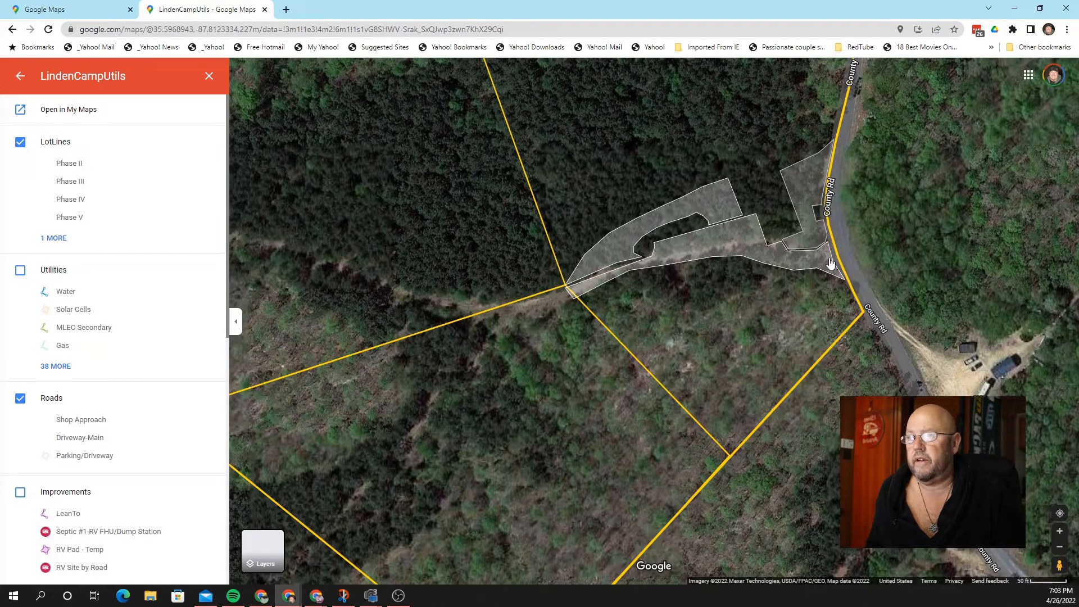
scroll(830, 263, up, 1)
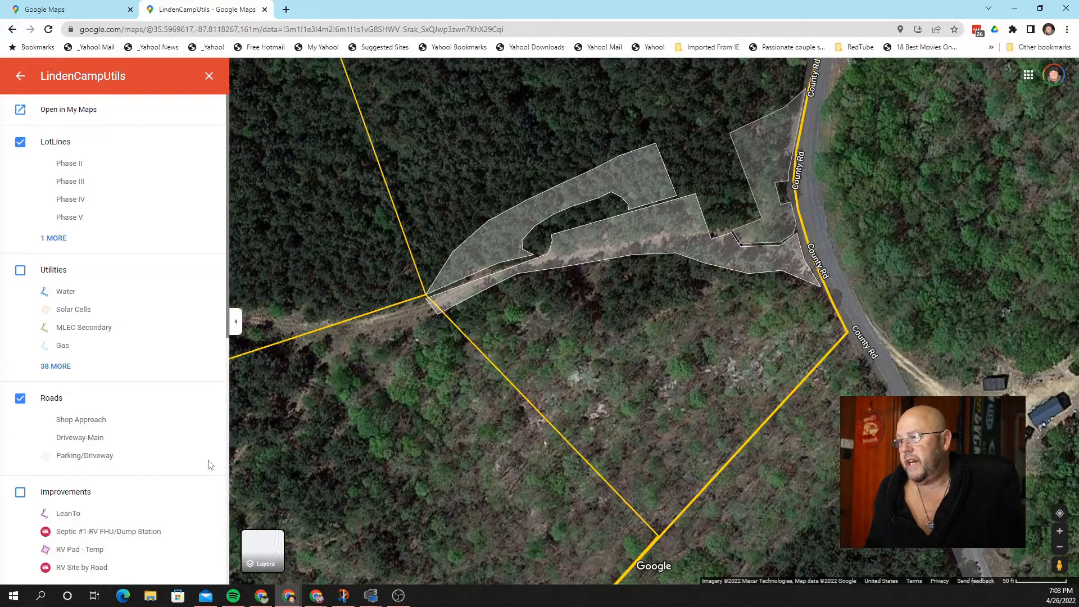
Step: Turn on the Improvements layer to reveal purple RV pads, site markers and septic dump stations
click(20, 493)
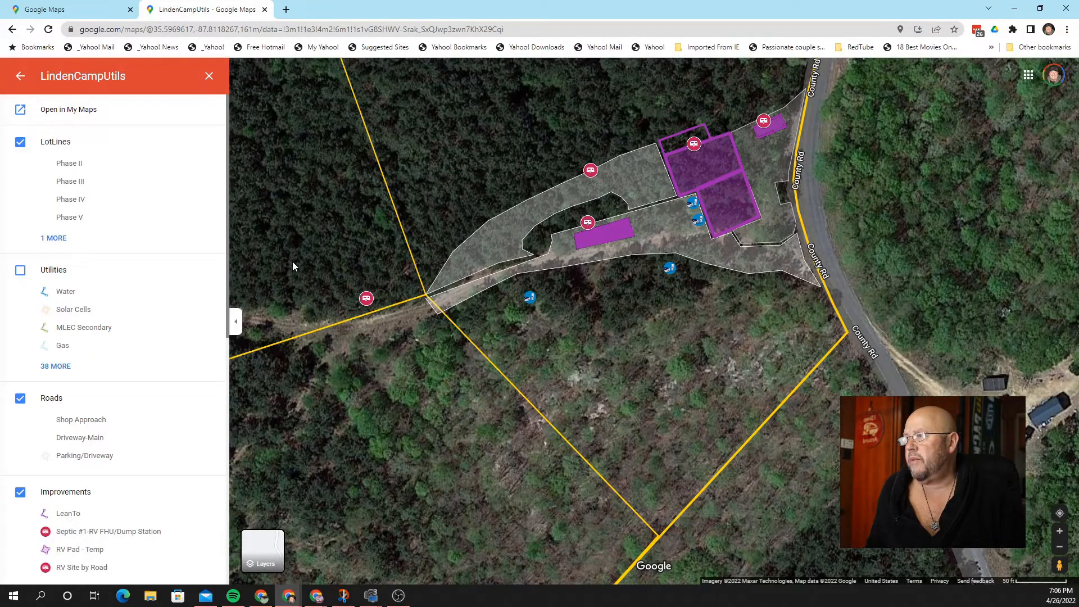
Step: Try the RV Rear View layer, then switch it off, leaving the RV Front View pads and FHU markers shown
scroll(151, 301, down, 4)
scroll(150, 298, down, 4)
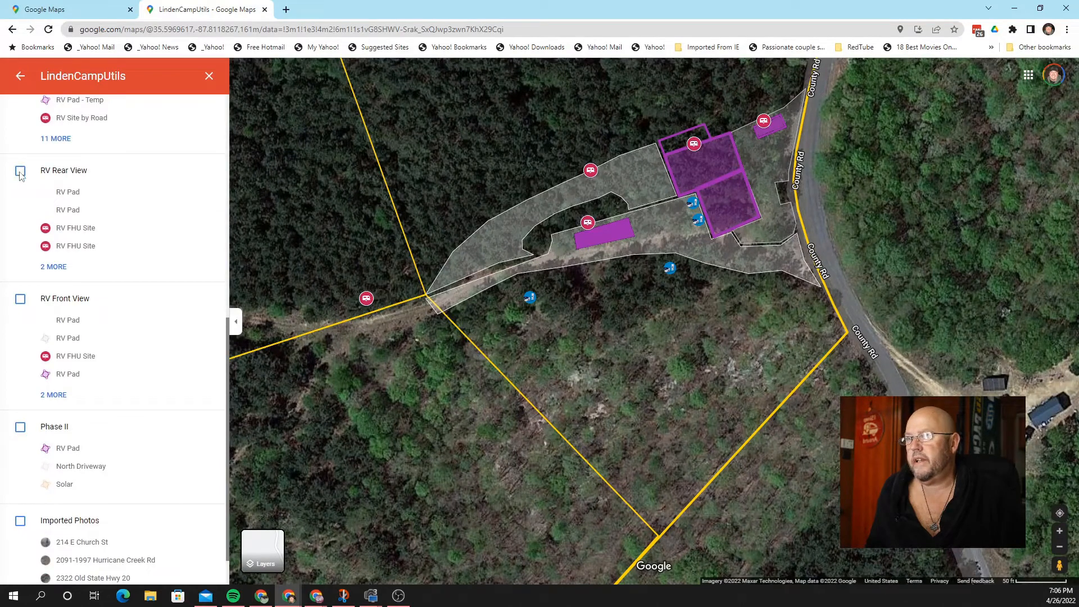
click(20, 170)
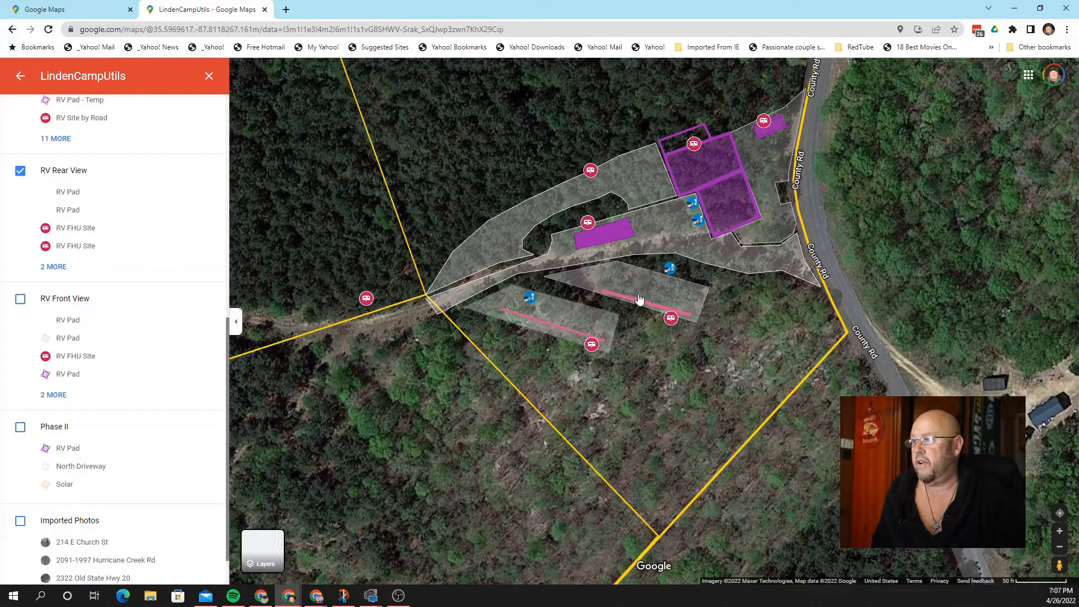
scroll(175, 304, down, 1)
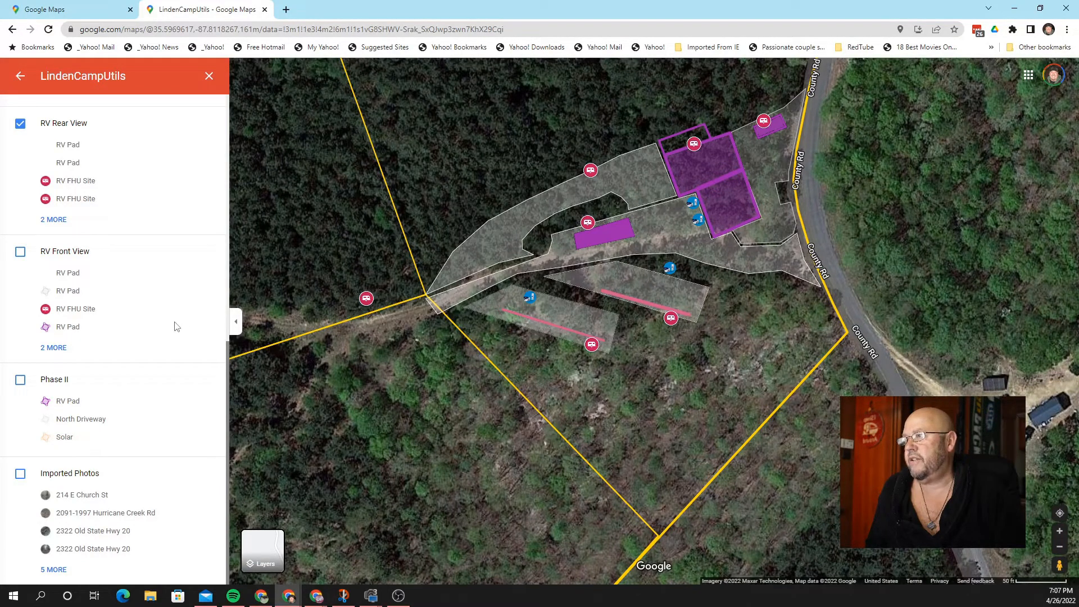
click(20, 125)
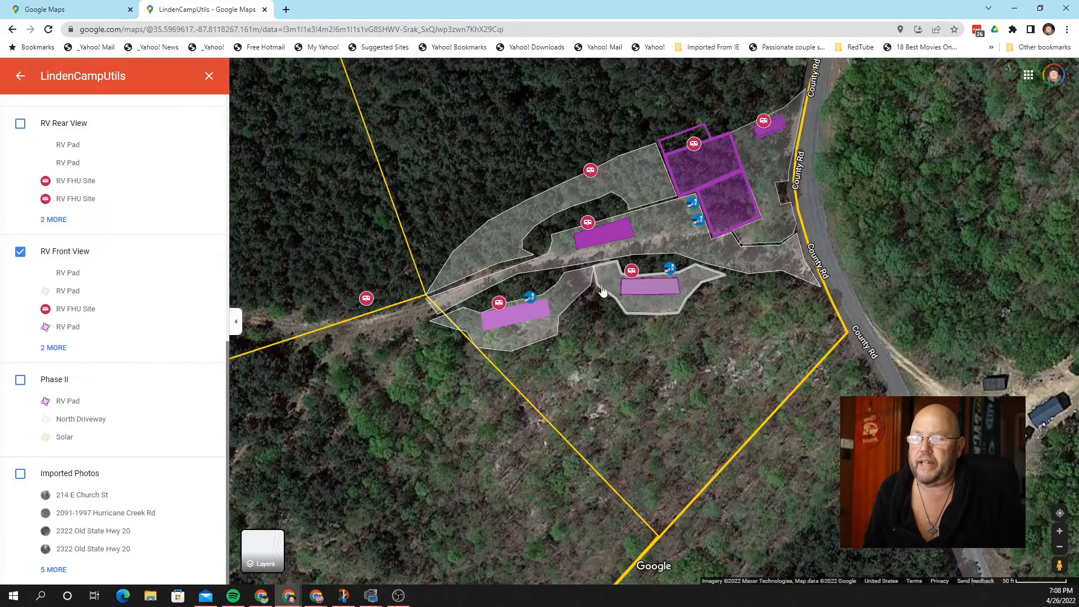
Step: Turn on Phase II, adding the North Driveway, solar marker and RV pad, and zoom out over the property
click(20, 381)
scroll(434, 348, down, 3)
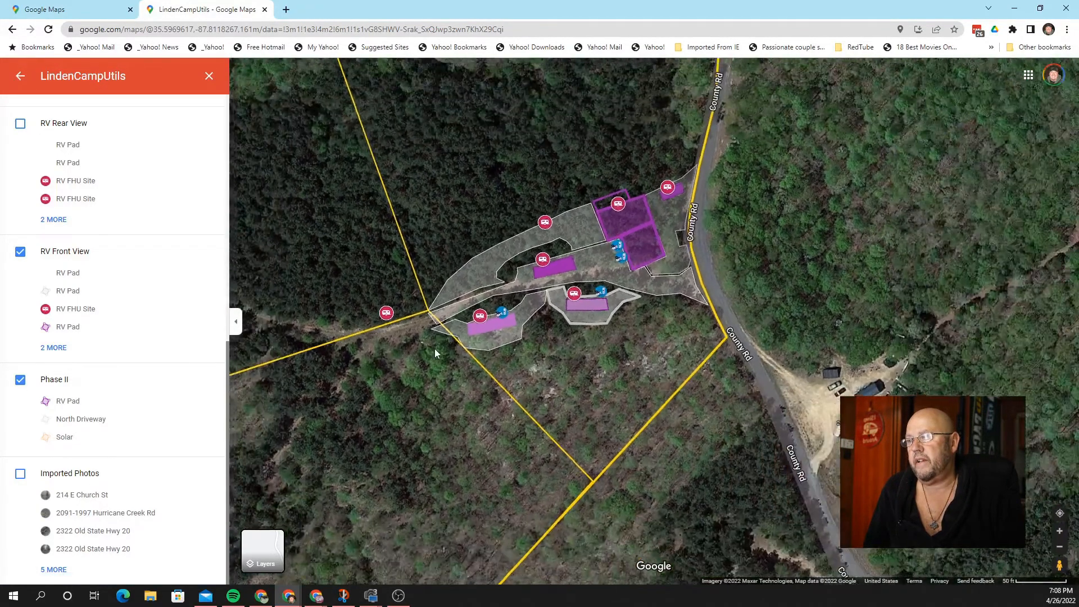
scroll(435, 352, down, 4)
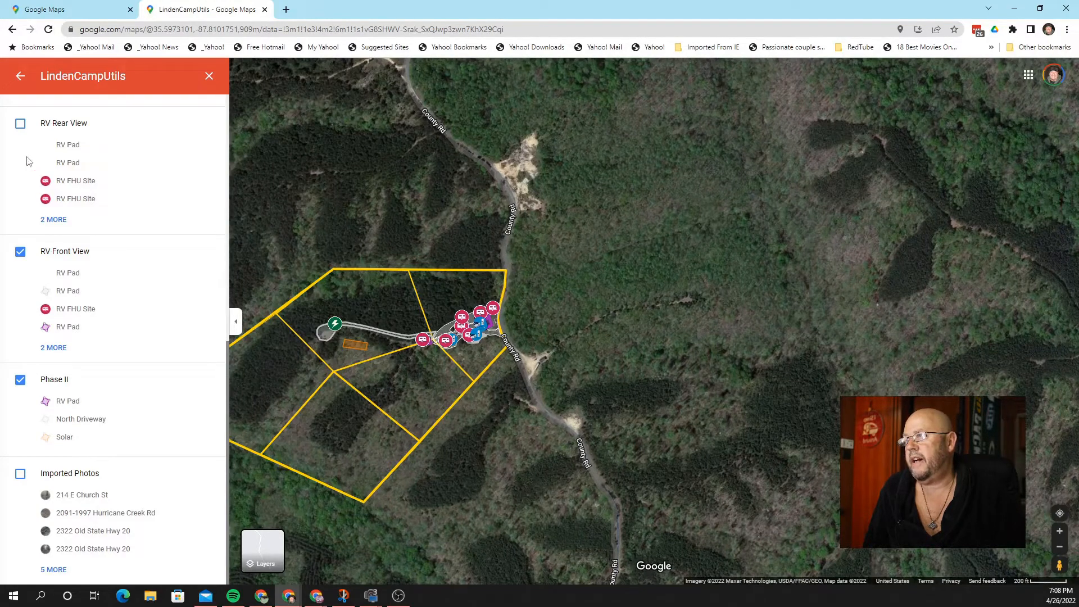
scroll(73, 162, up, 3)
scroll(73, 161, up, 5)
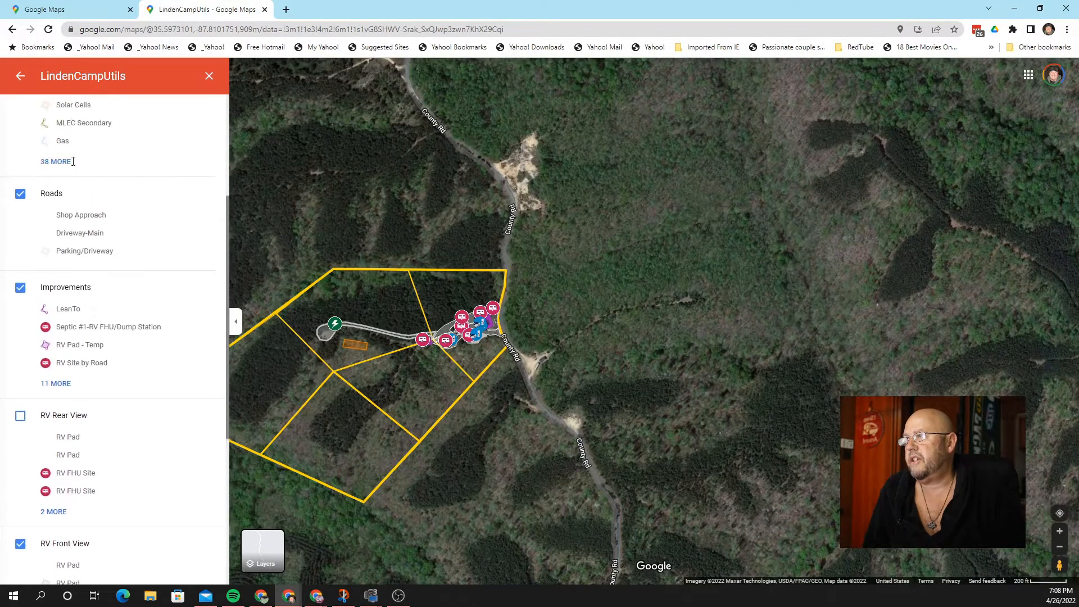
Step: Turn on Utilities to show water, solar cell and MLEC secondary lines, then zoom in on the lot
click(19, 223)
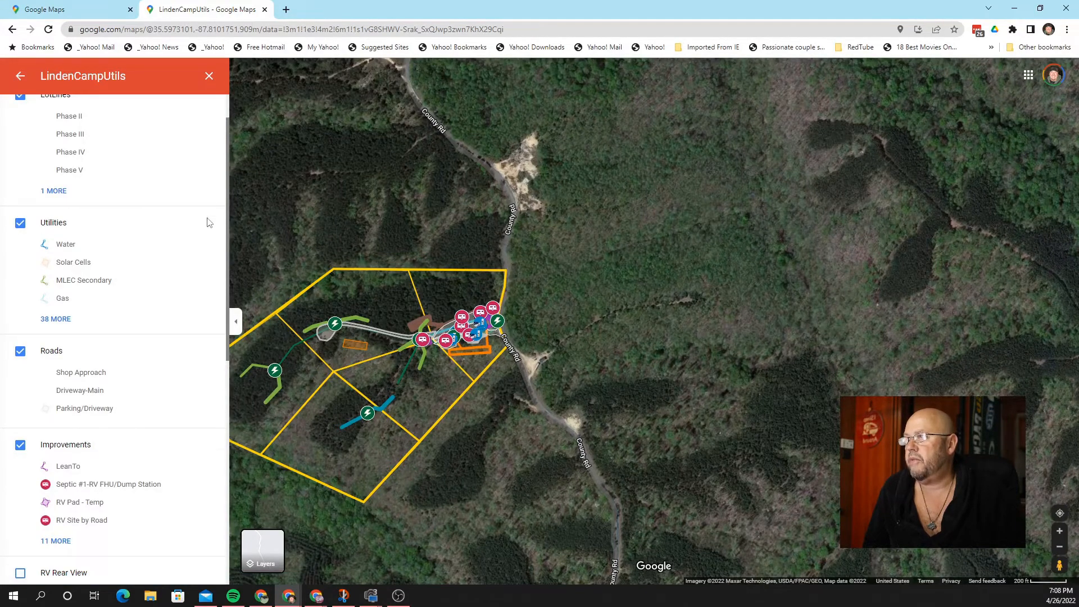
scroll(165, 233, up, 1)
scroll(164, 233, down, 9)
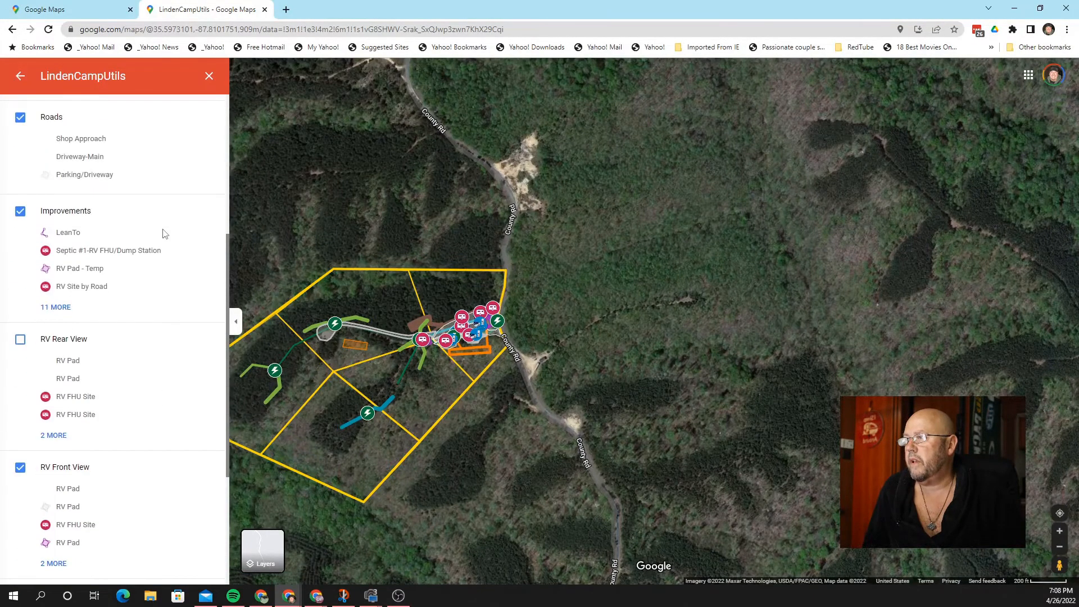
drag(318, 229, 453, 221)
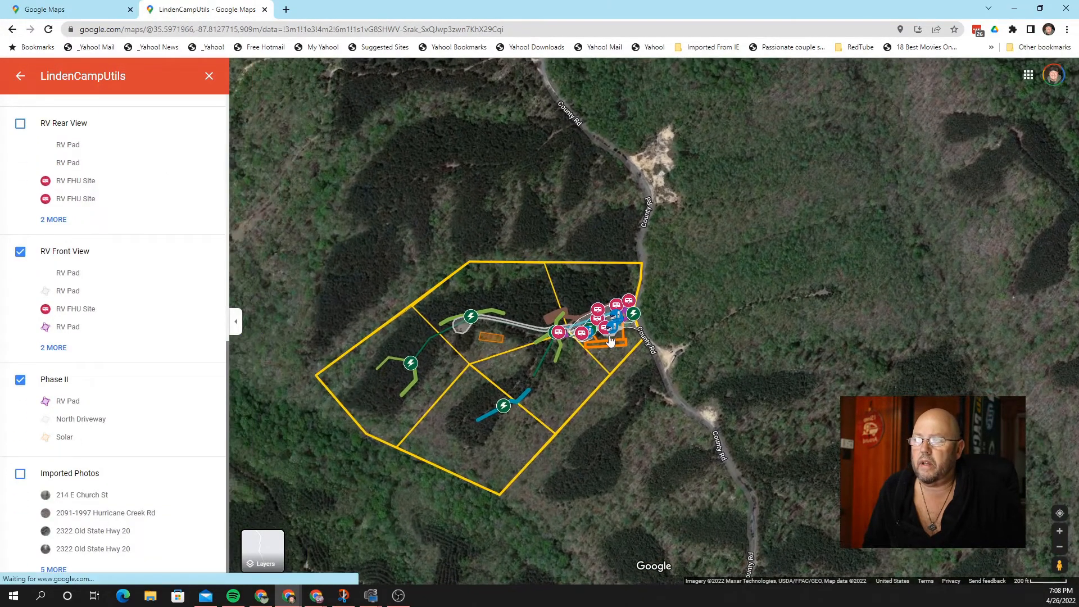
scroll(611, 340, up, 3)
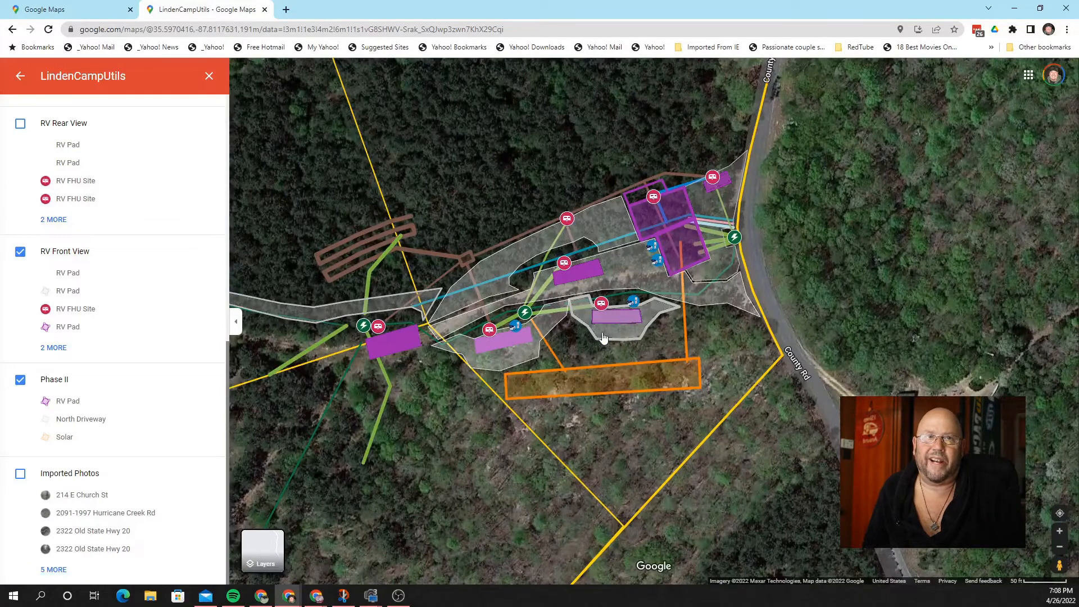